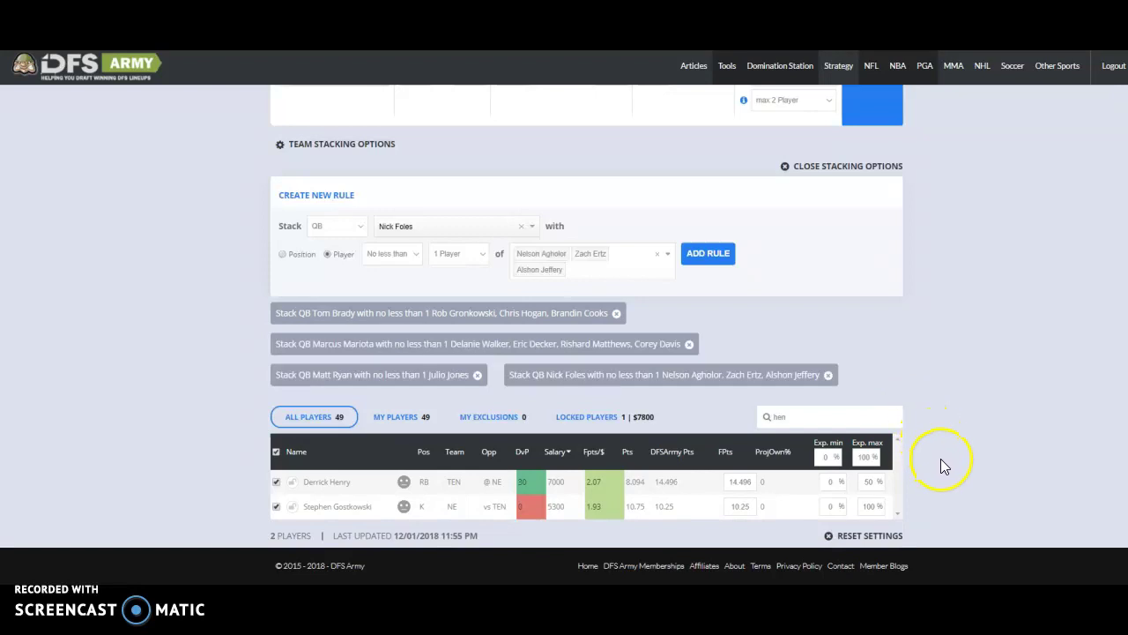
- Set the number of lineups for the optimizer to 150
scroll(964, 442, "up", 5)
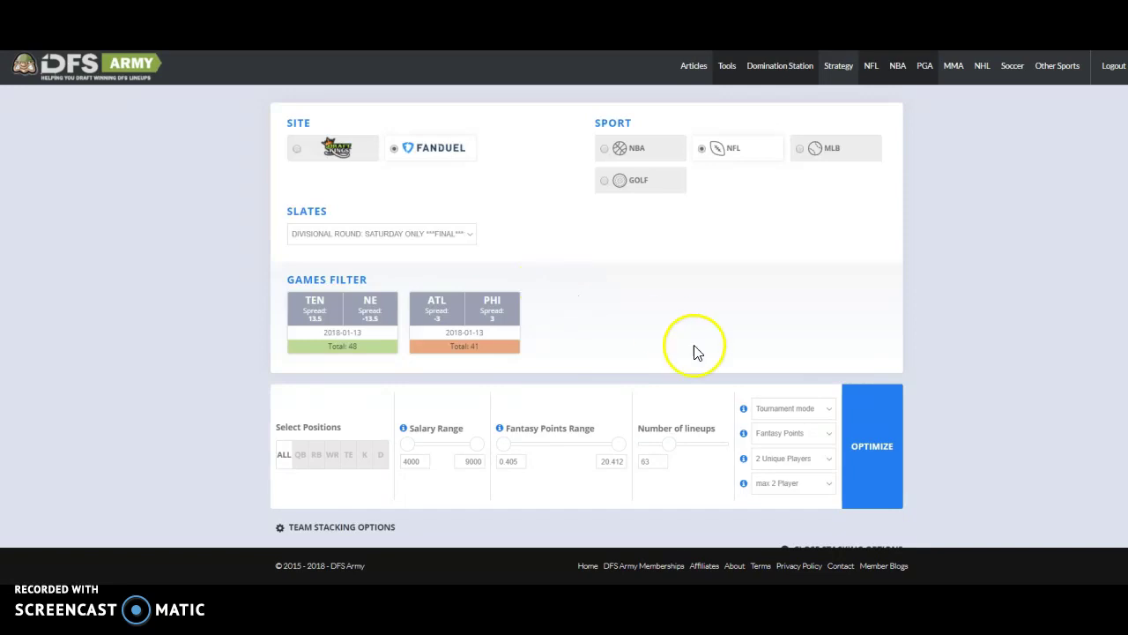
left_click_drag(671, 445, 700, 444)
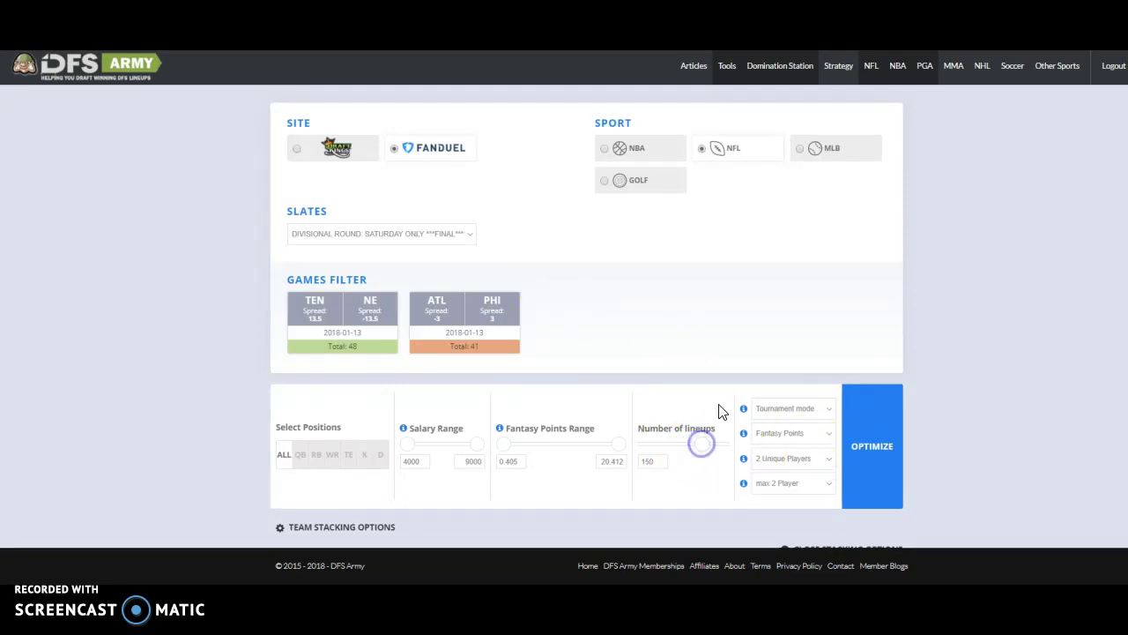
scroll(986, 343, "down", 3)
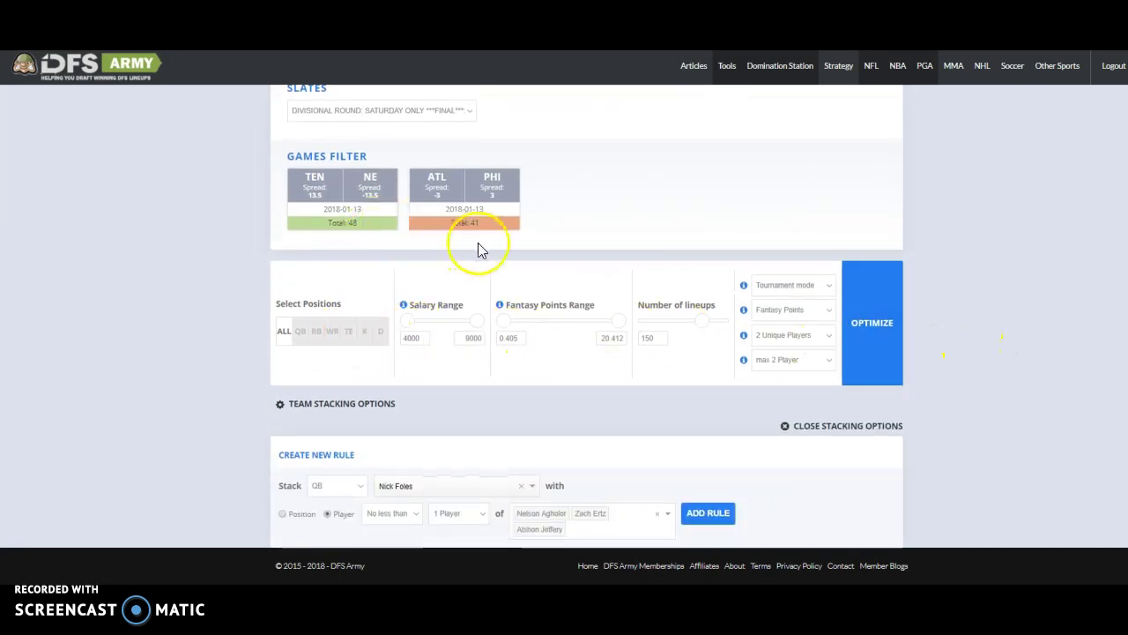
scroll(458, 252, "up", 3)
scroll(314, 383, "down", 4)
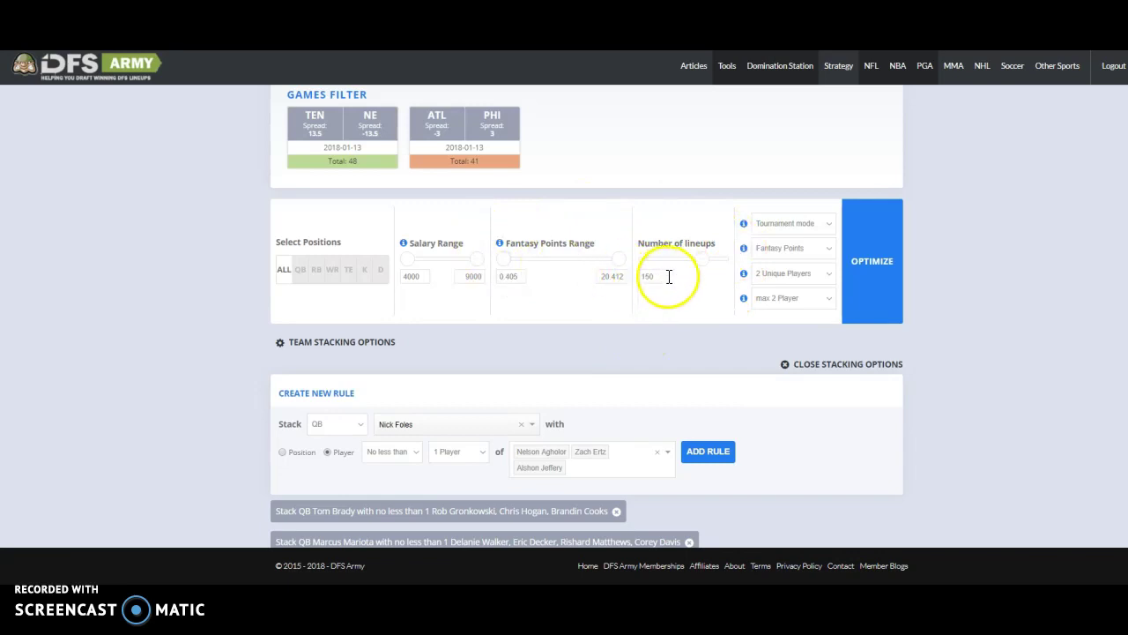
- Choose Tournament mode and 2 Unique Players as the optimizer's lineup options
left_click(828, 226)
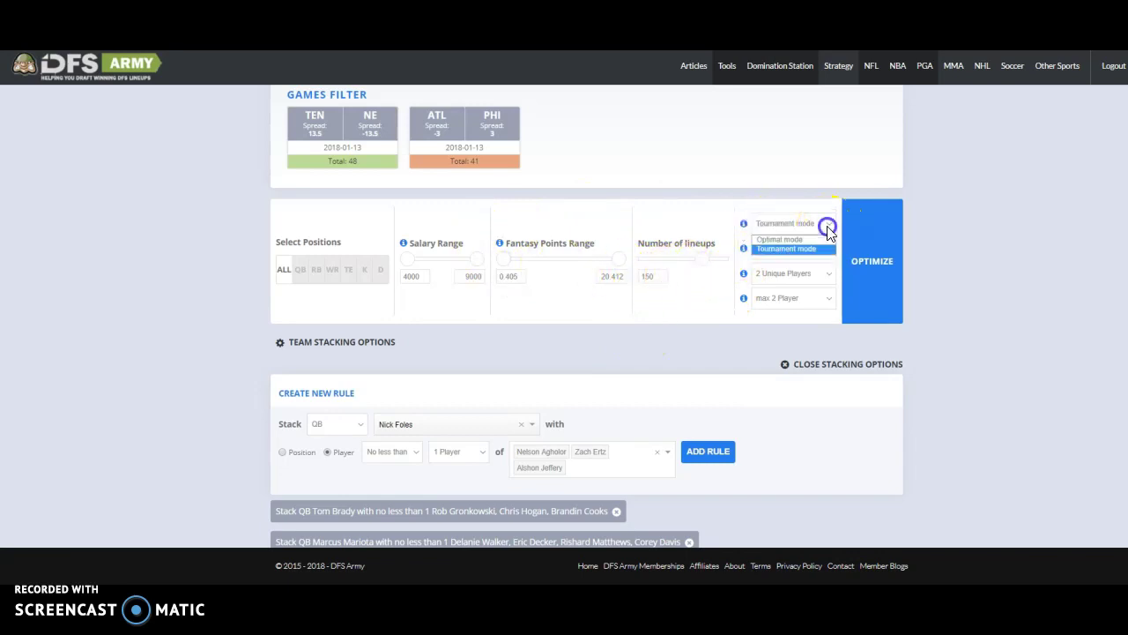
left_click(811, 250)
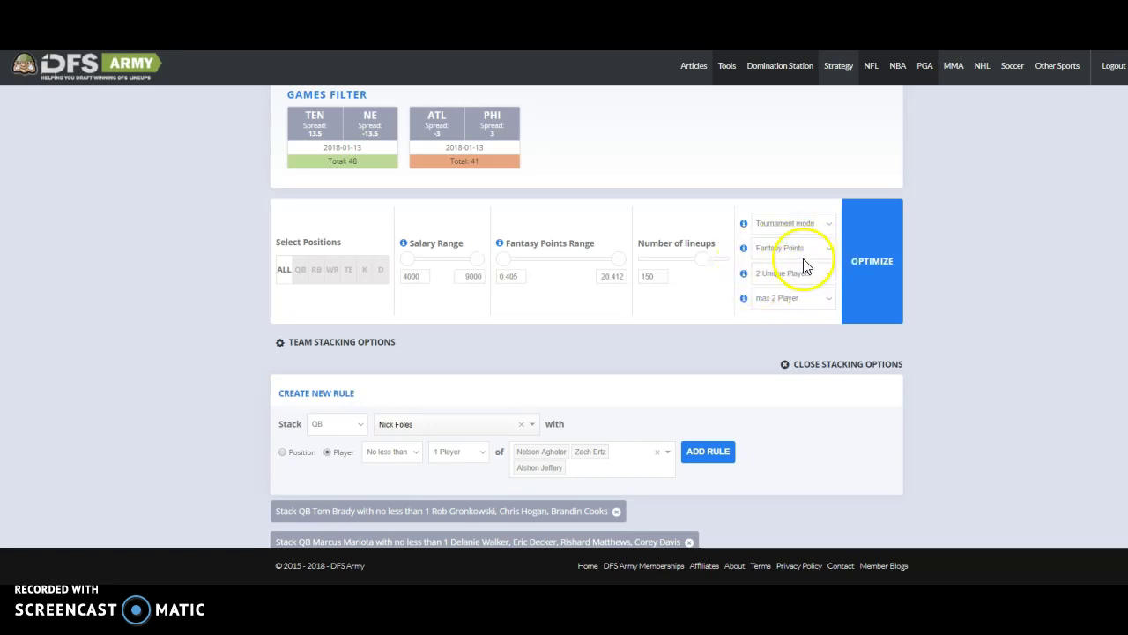
left_click(799, 275)
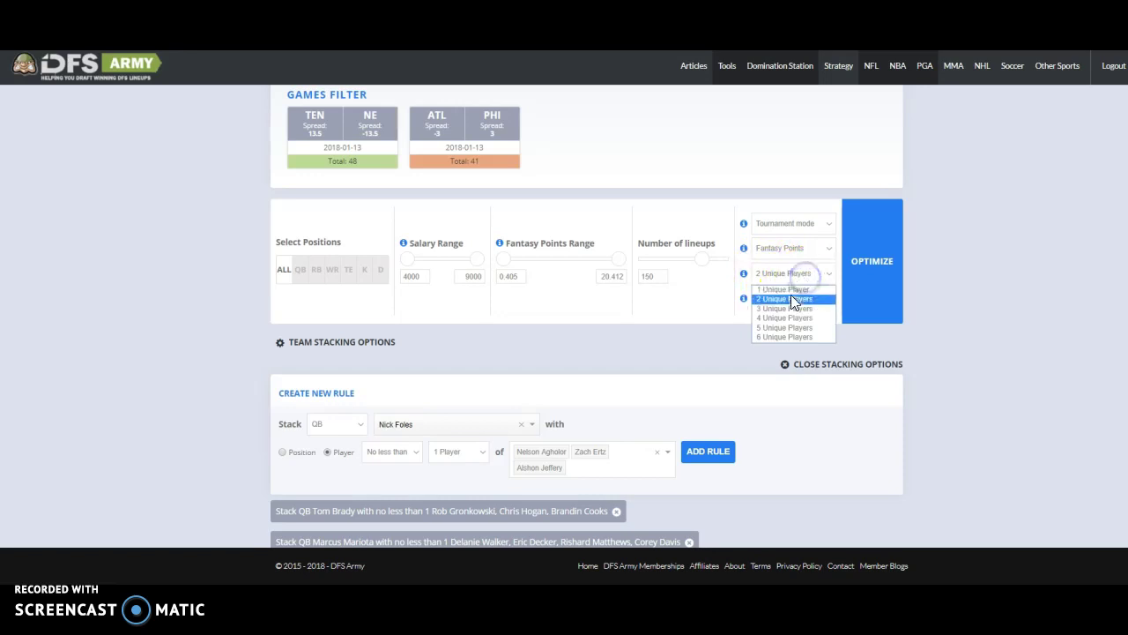
left_click(792, 301)
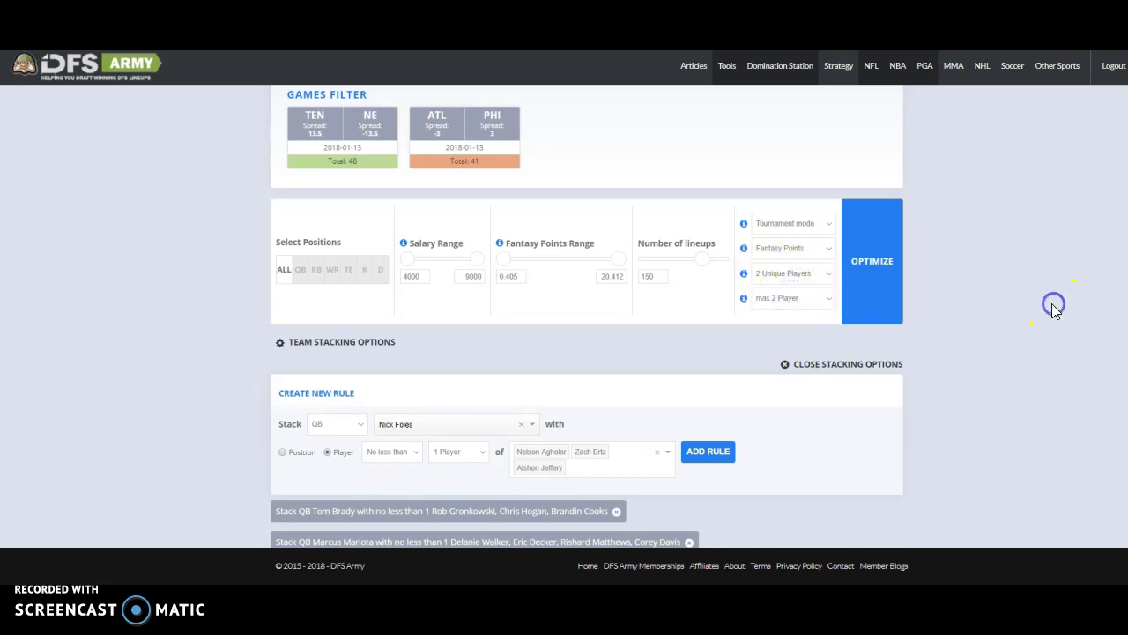
- Try a different player maximum in the optimizer settings and restore it to max 2 Player
scroll(1055, 309, "down", 1)
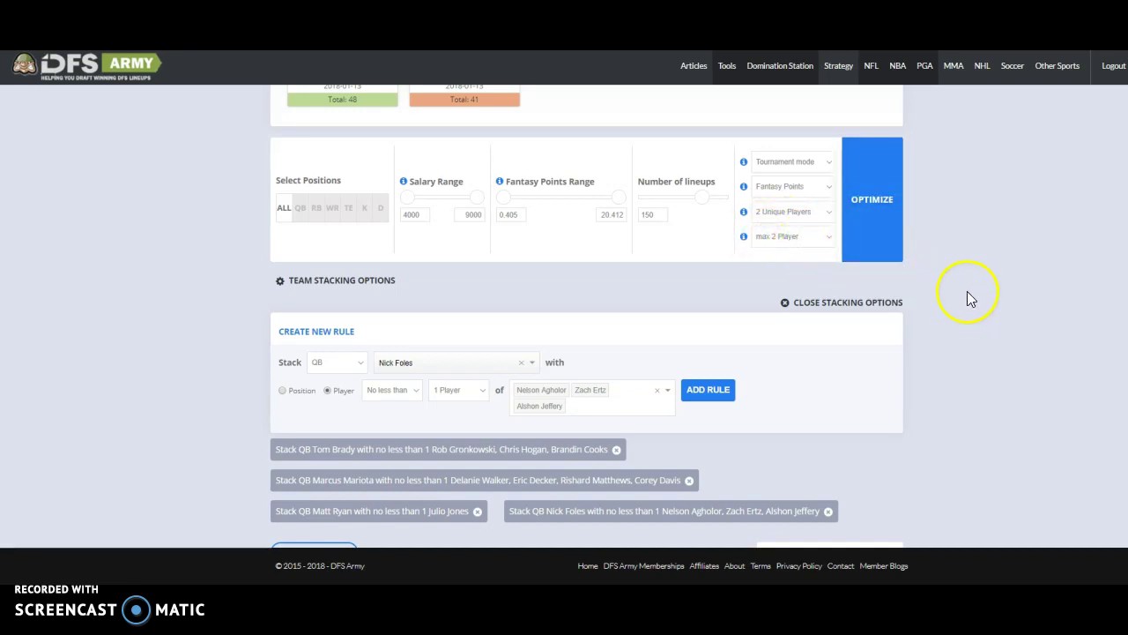
scroll(864, 259, "down", 2)
left_click(783, 114)
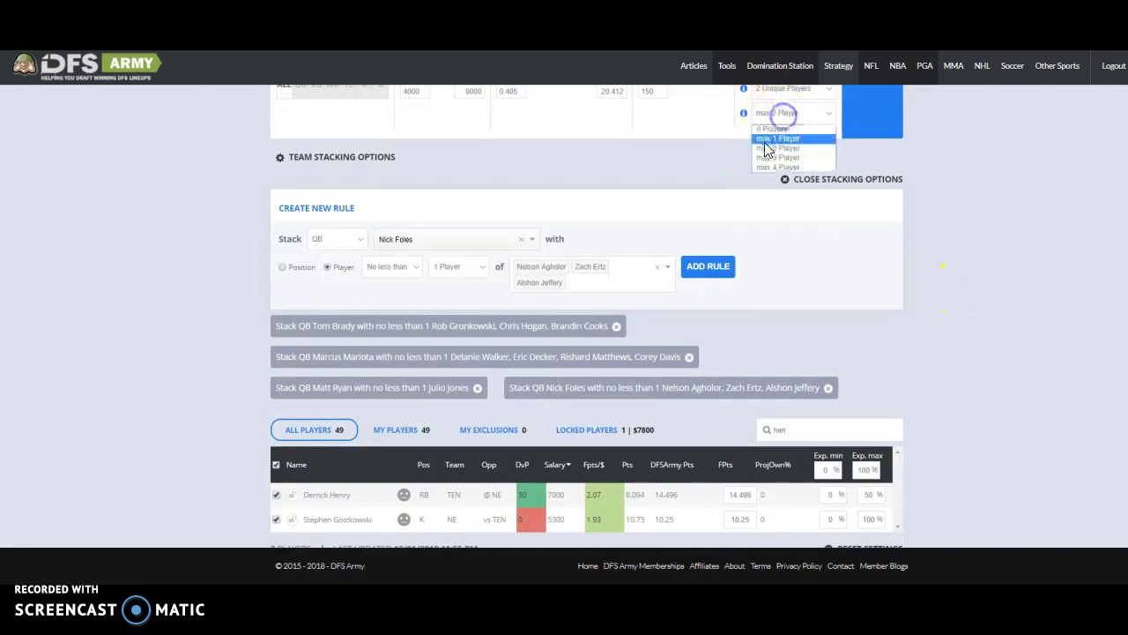
left_click(767, 158)
left_click(783, 113)
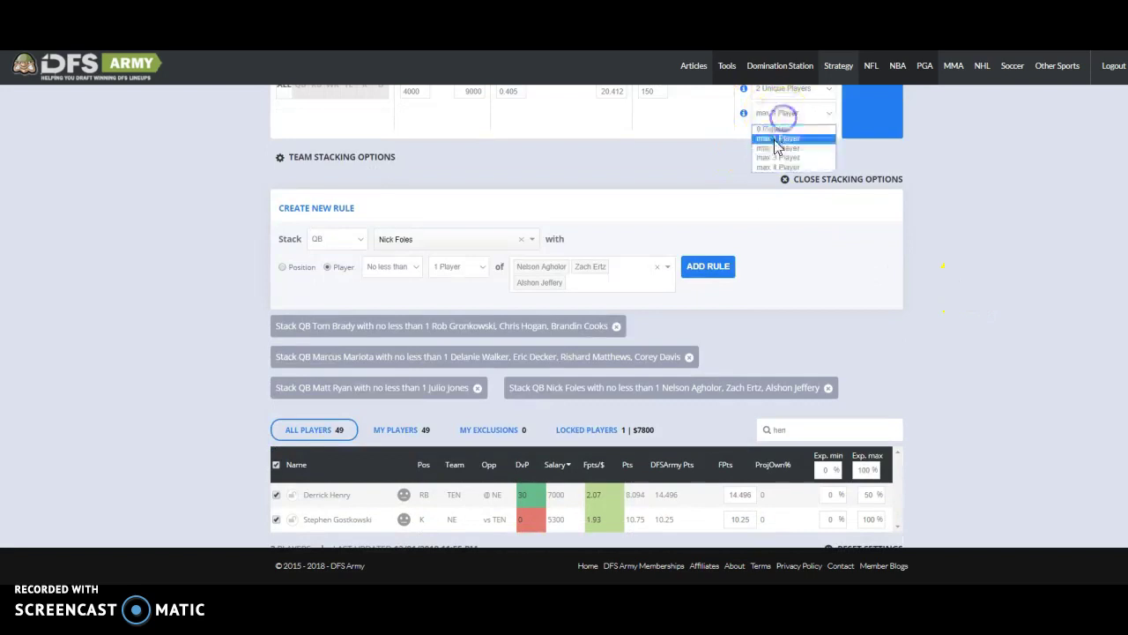
left_click(774, 148)
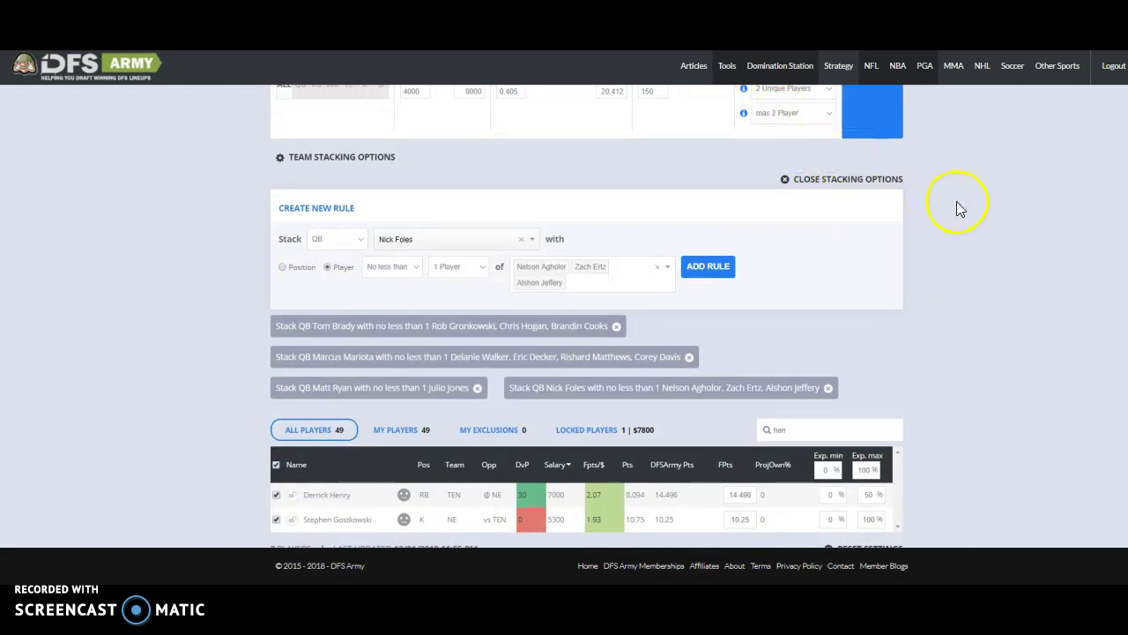
- Set the quarterback of the new stacking rule to Tom Brady and clear the players paired with him
scroll(961, 222, "down", 2)
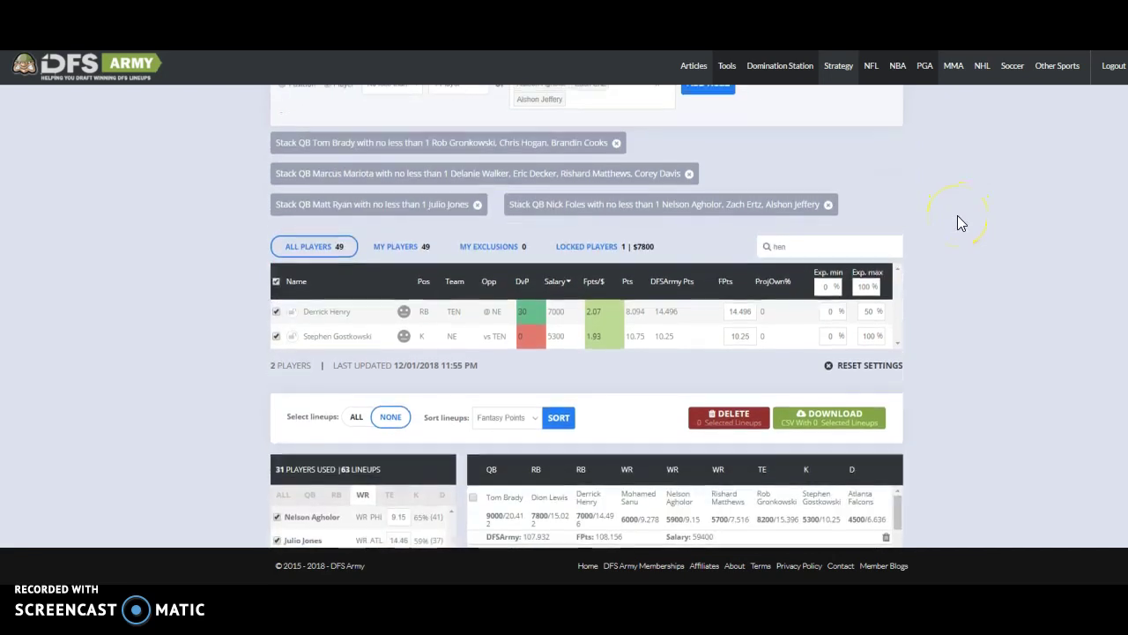
scroll(958, 215, "up", 1)
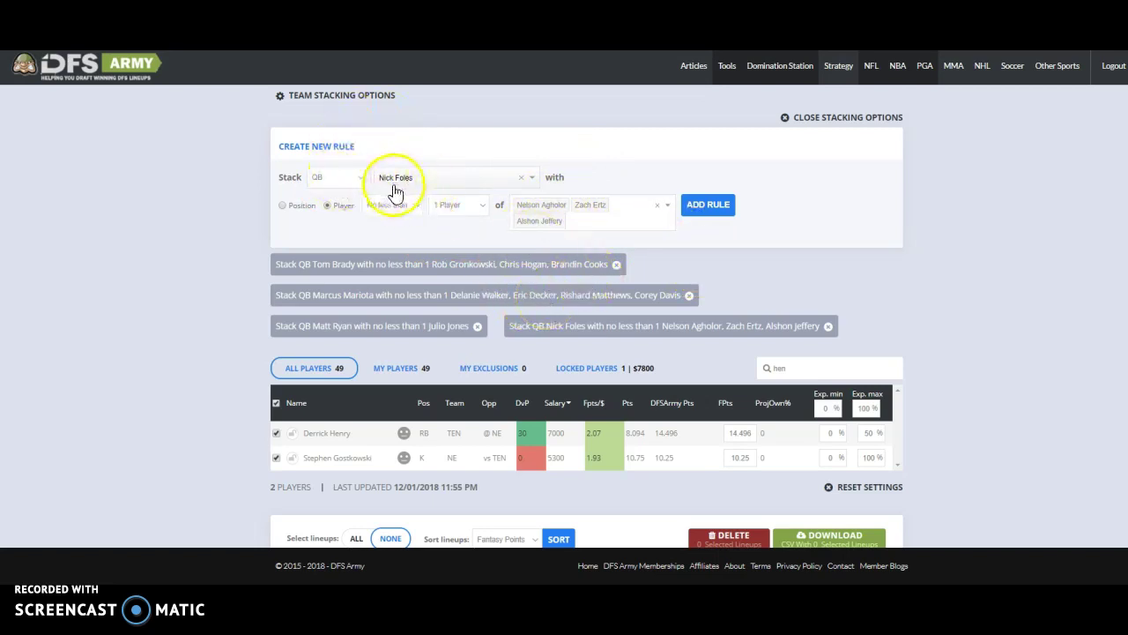
left_click(424, 188)
left_click(420, 196)
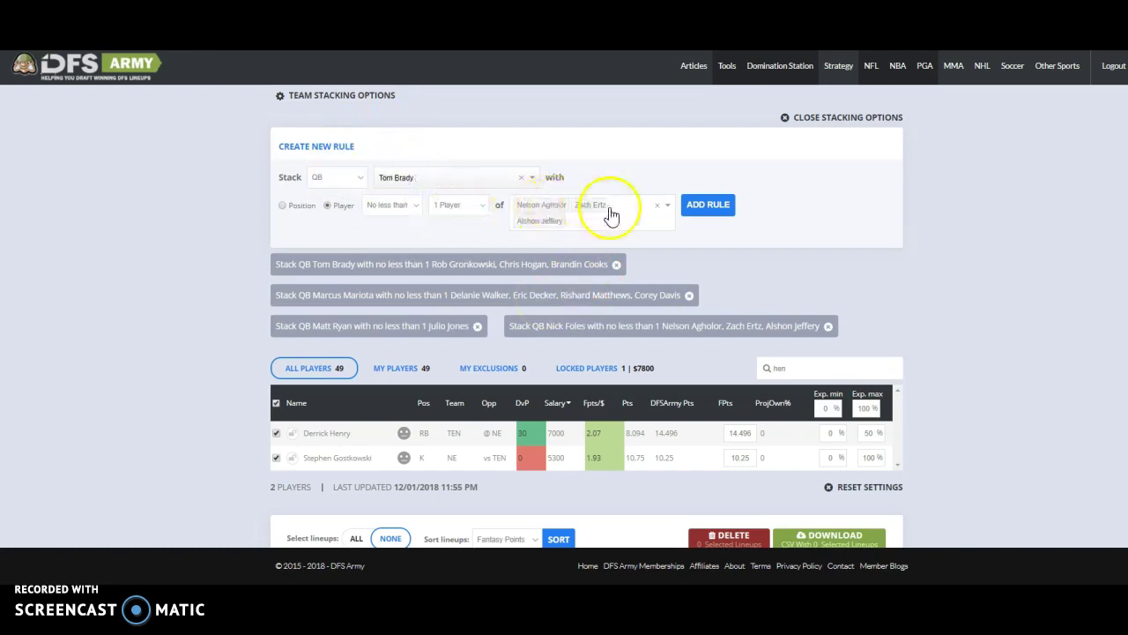
left_click(659, 205)
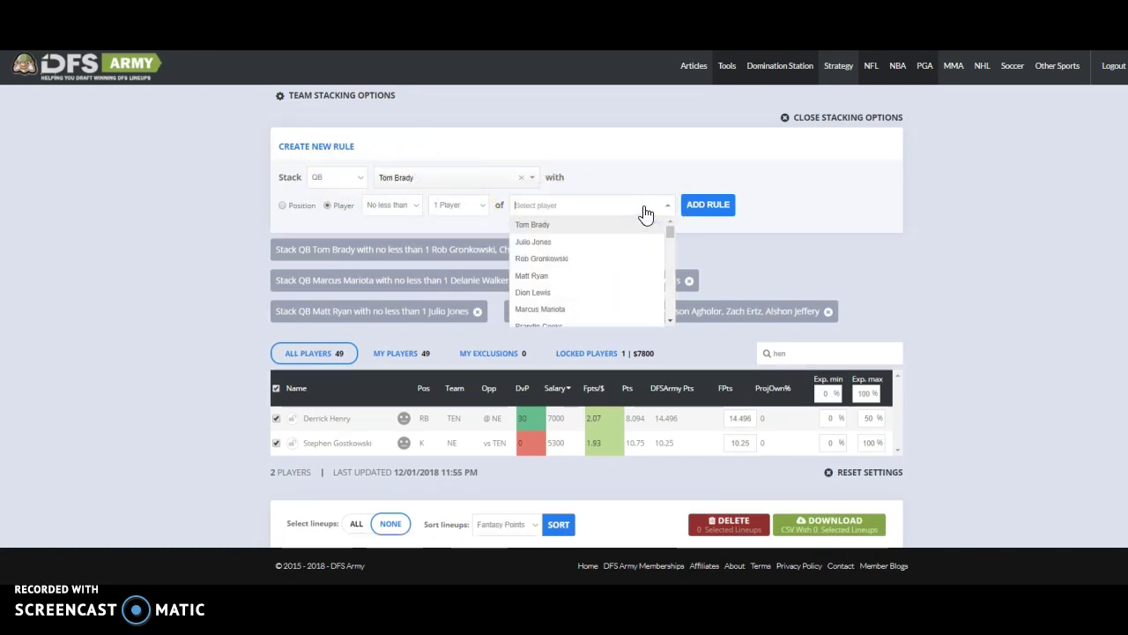
- Add a rule stacking Tom Brady with no less than 1 of Delanie Walker, Corey Davis, Rishard Matthews and Eric Decker, and delete it
type("wal")
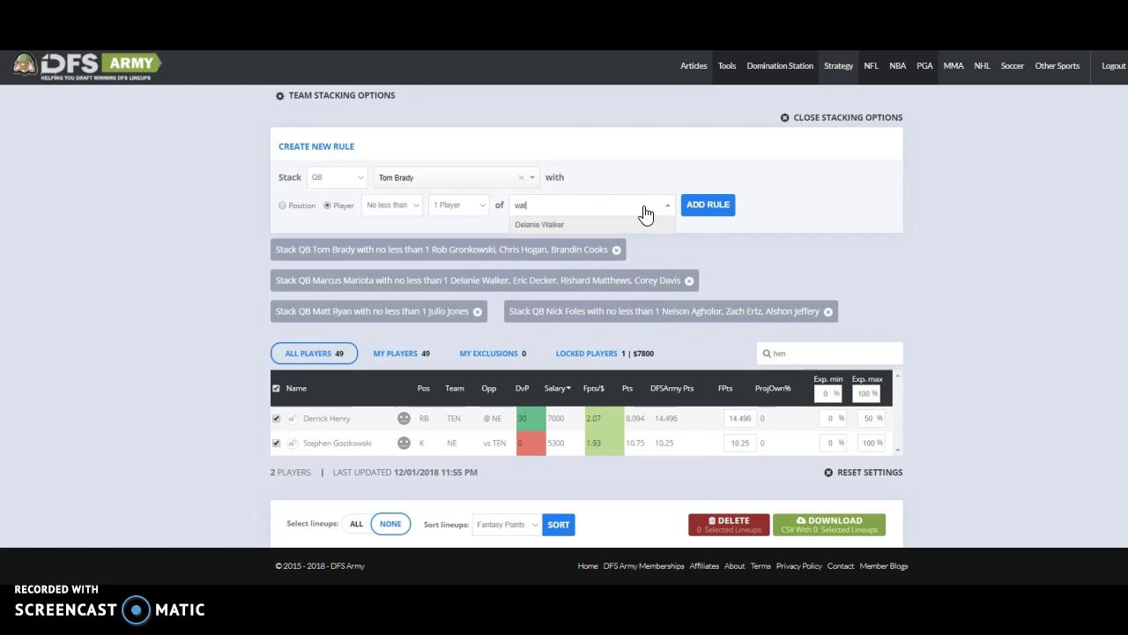
left_click(605, 226)
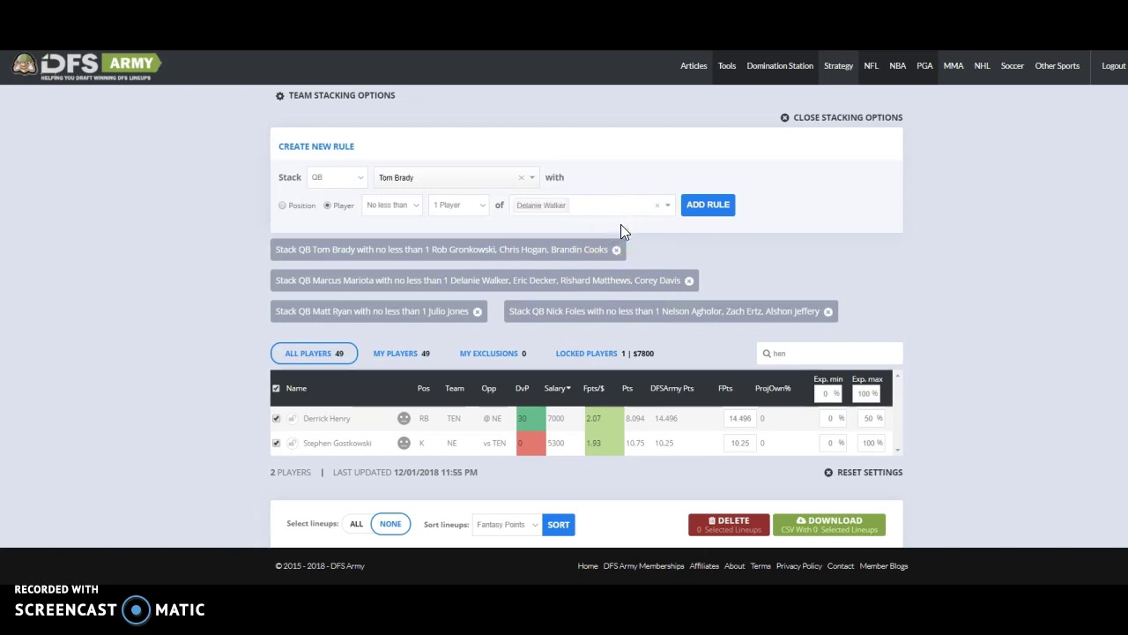
type("dav")
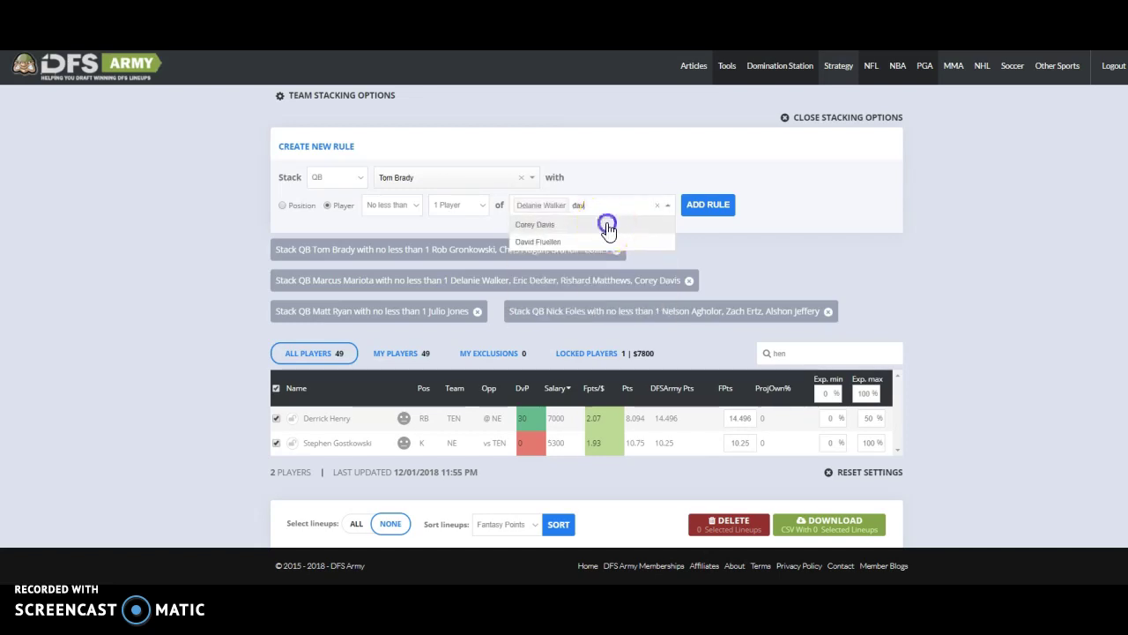
left_click(604, 224)
type("matt")
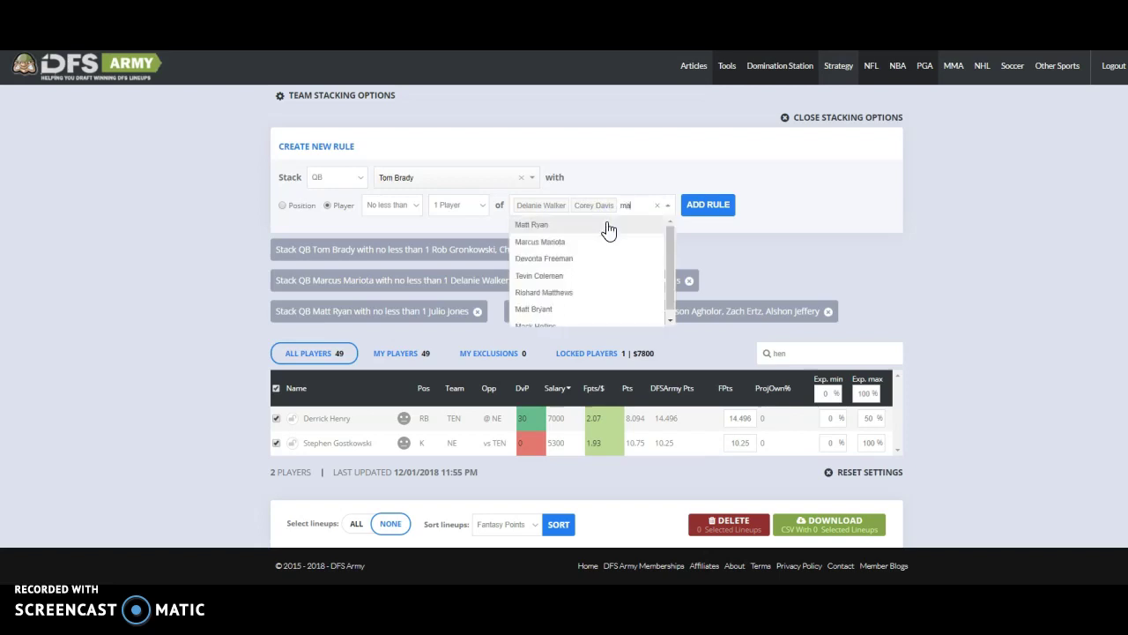
left_click(633, 238)
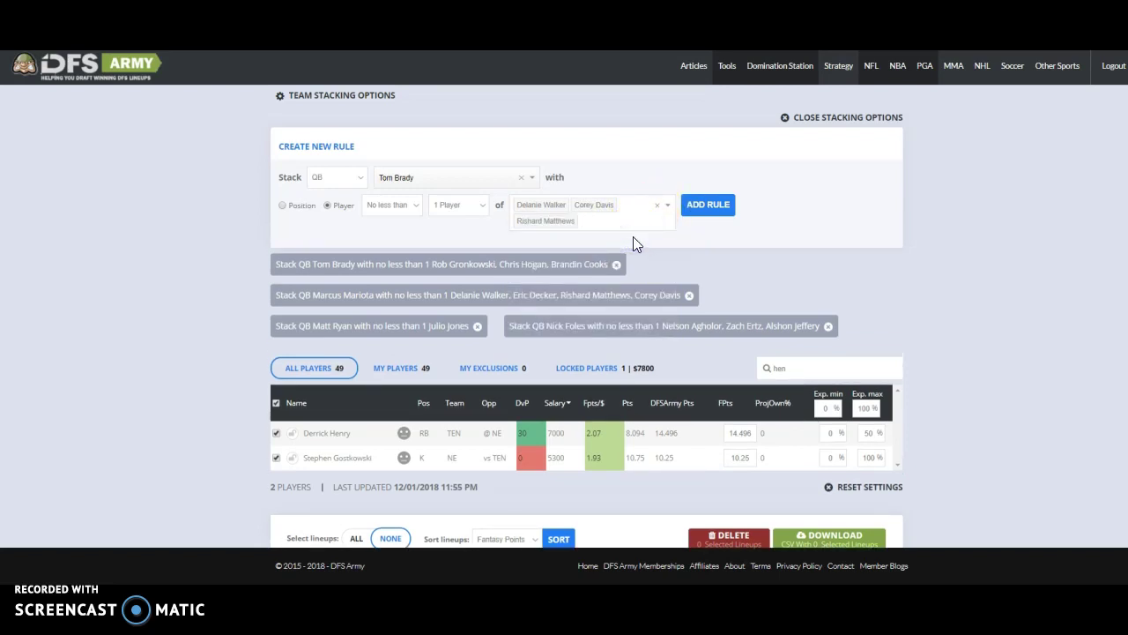
type("deck")
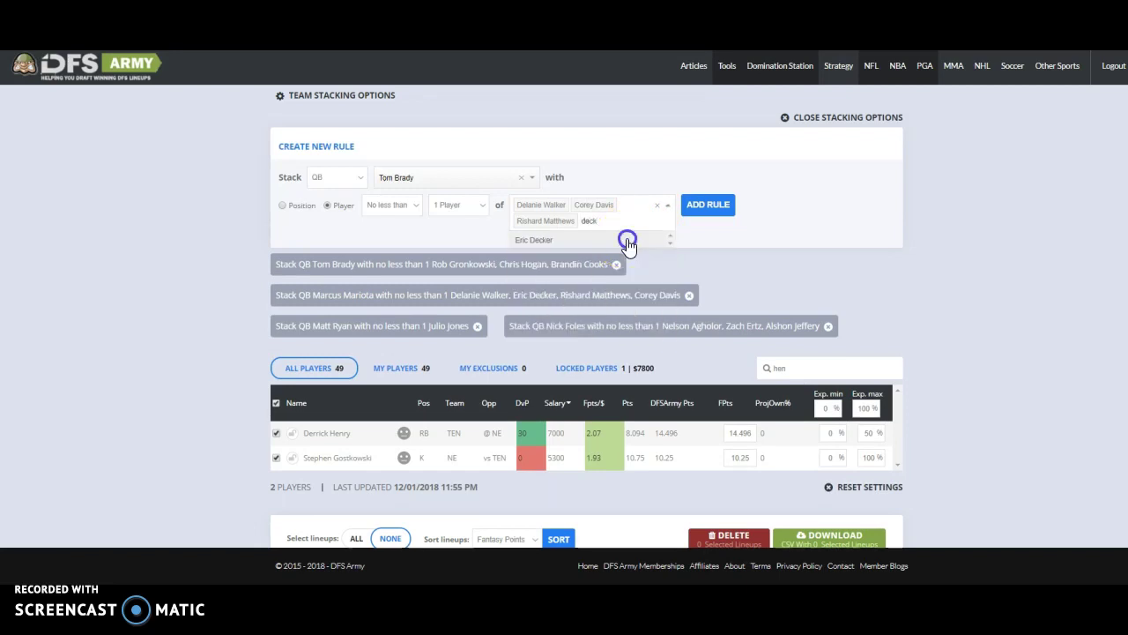
left_click(627, 240)
left_click(692, 208)
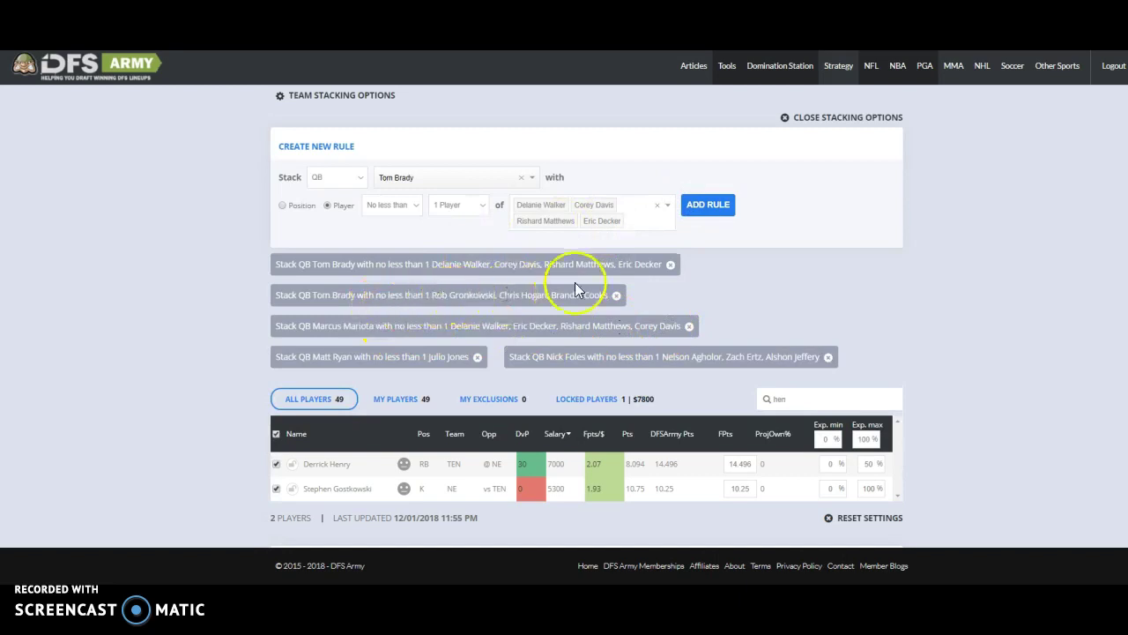
left_click(668, 264)
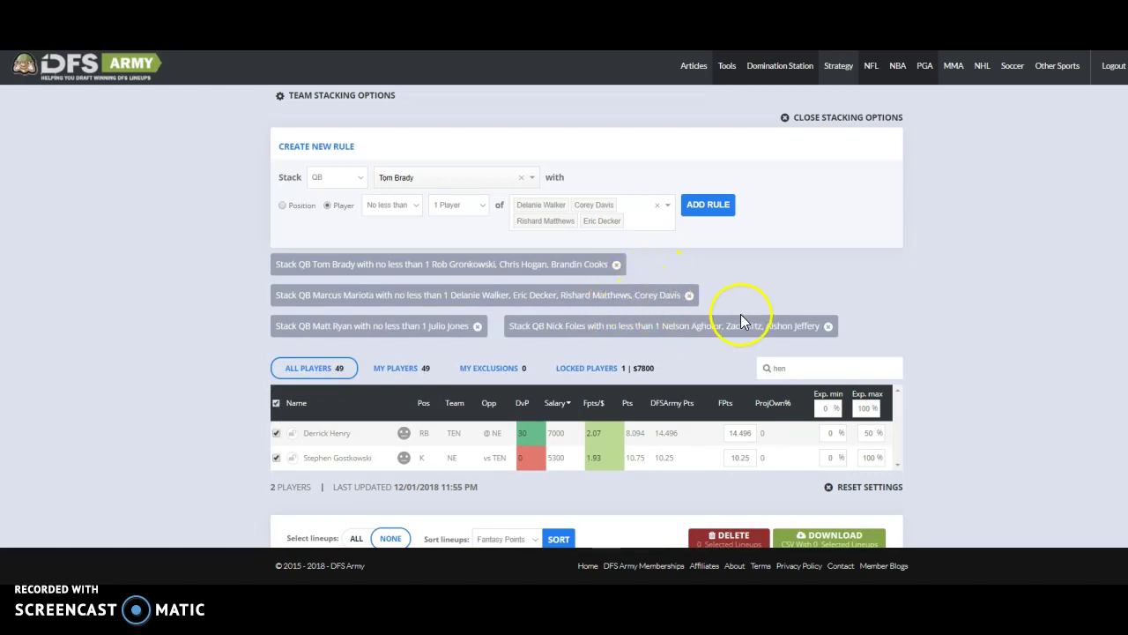
- Clear the "hen" search filter so that the table lists the full player pool
scroll(750, 308, "down", 2)
scroll(659, 343, "down", 1)
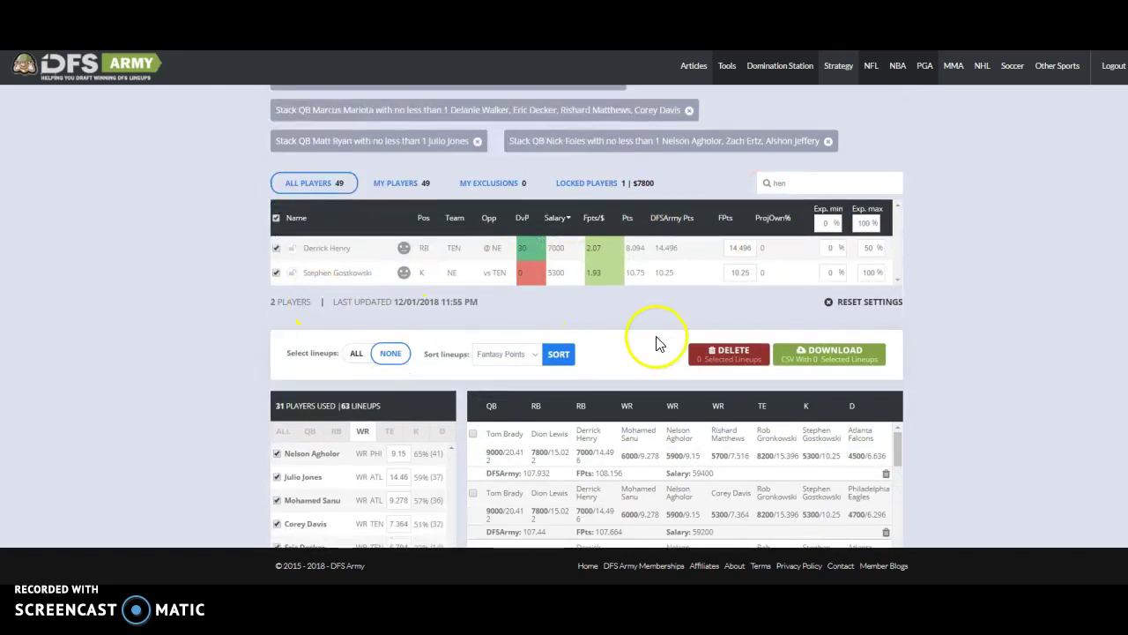
scroll(347, 214, "up", 4)
scroll(825, 346, "down", 1)
scroll(826, 345, "down", 1)
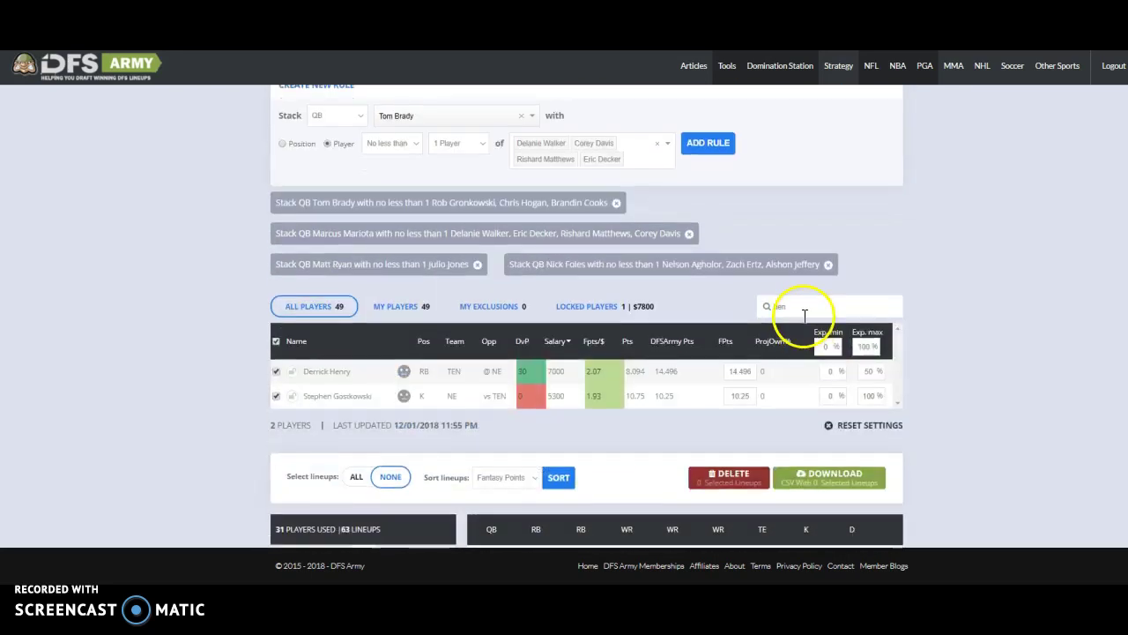
left_click(797, 306)
key("BackSpace")
key("BackSpace")
key("BackSpace")
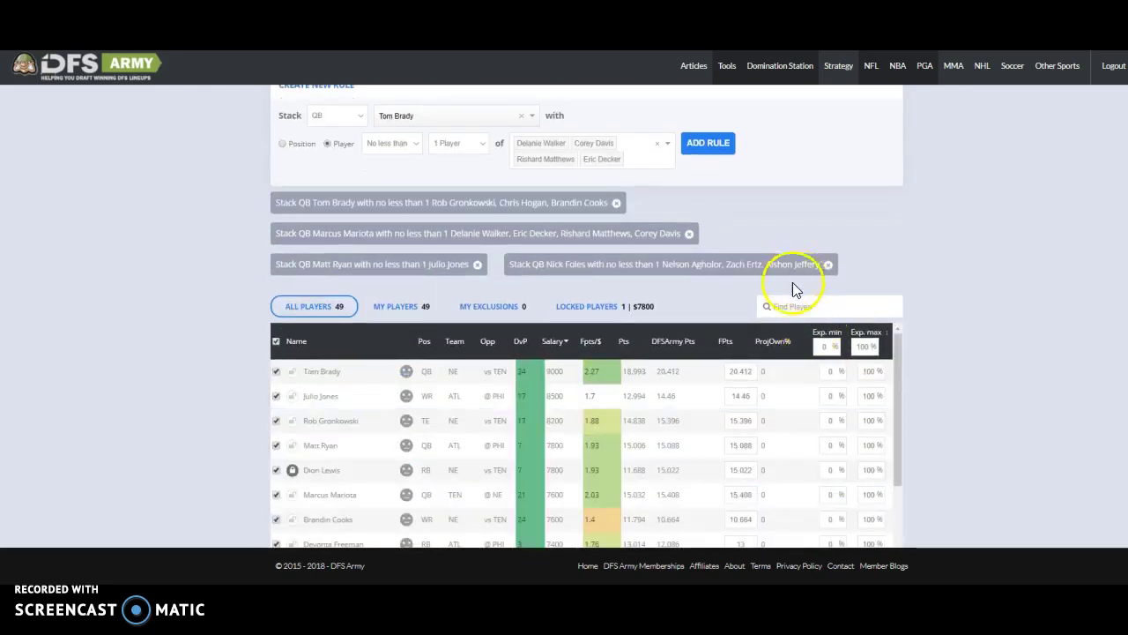
- Examine the player pool, its locked player and the existing quarterback stacking rules
scroll(88, 182, "down", 4)
scroll(290, 247, "up", 1)
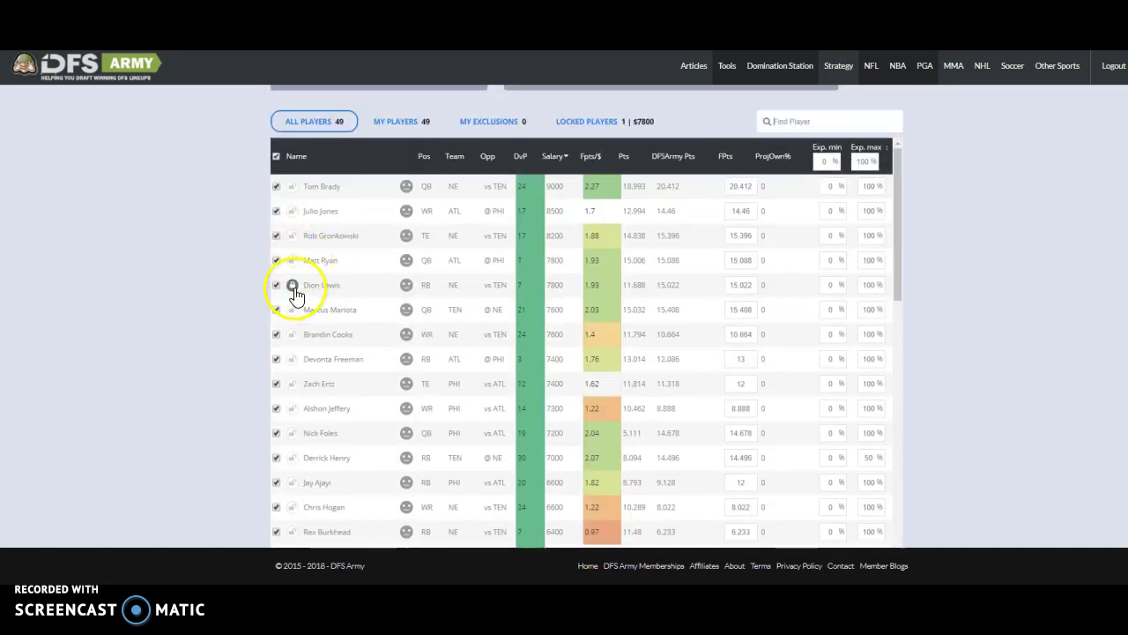
scroll(361, 229, "up", 3)
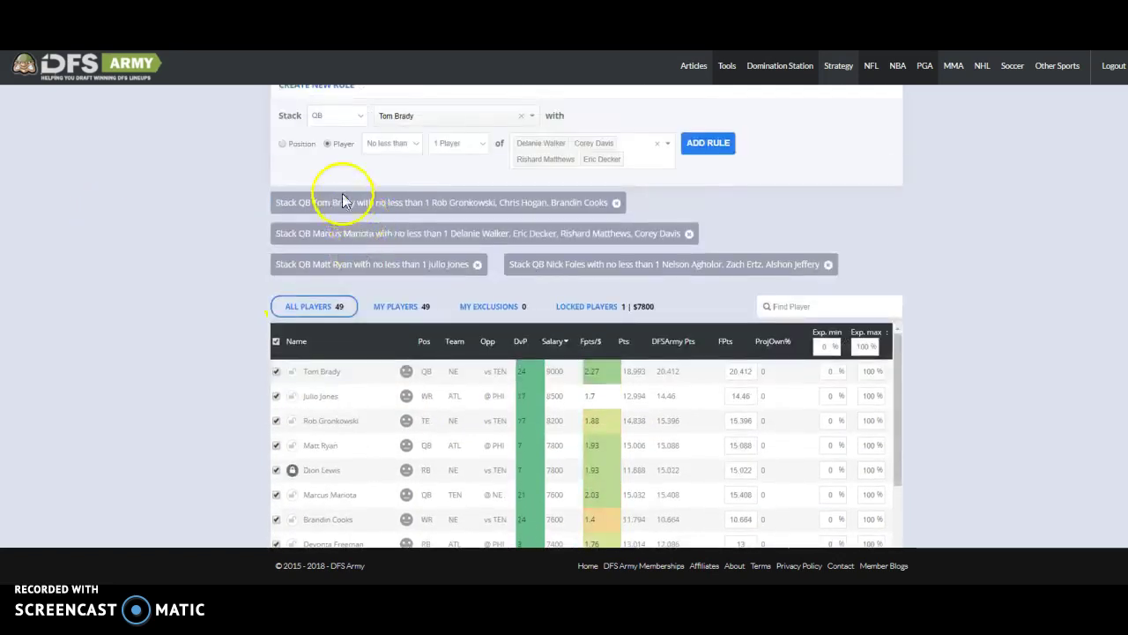
scroll(993, 306, "down", 6)
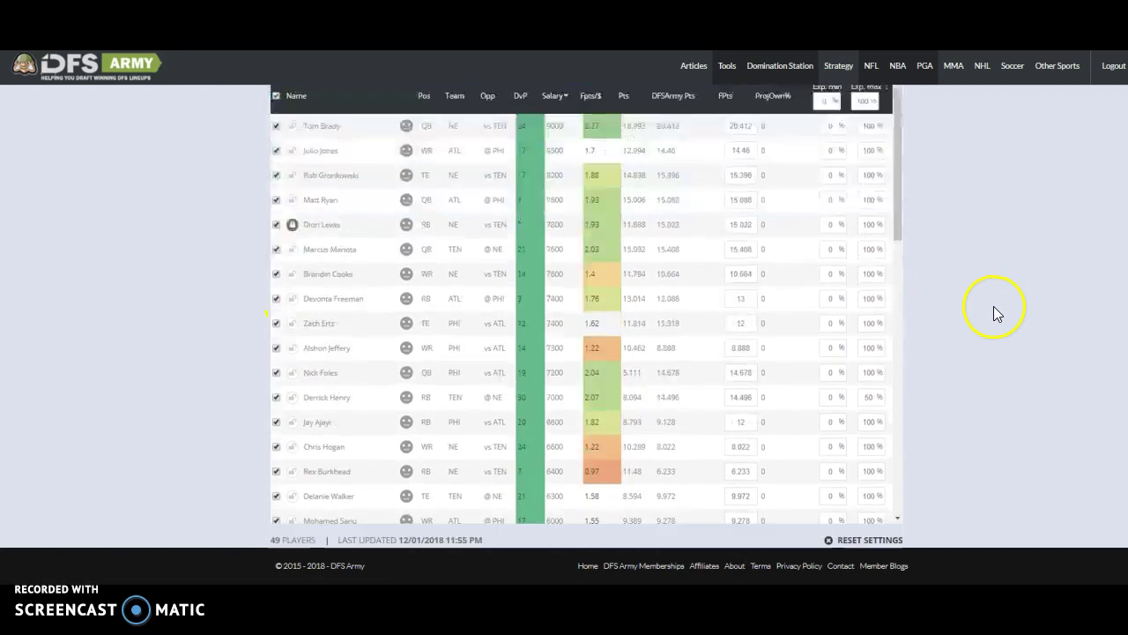
scroll(993, 305, "up", 7)
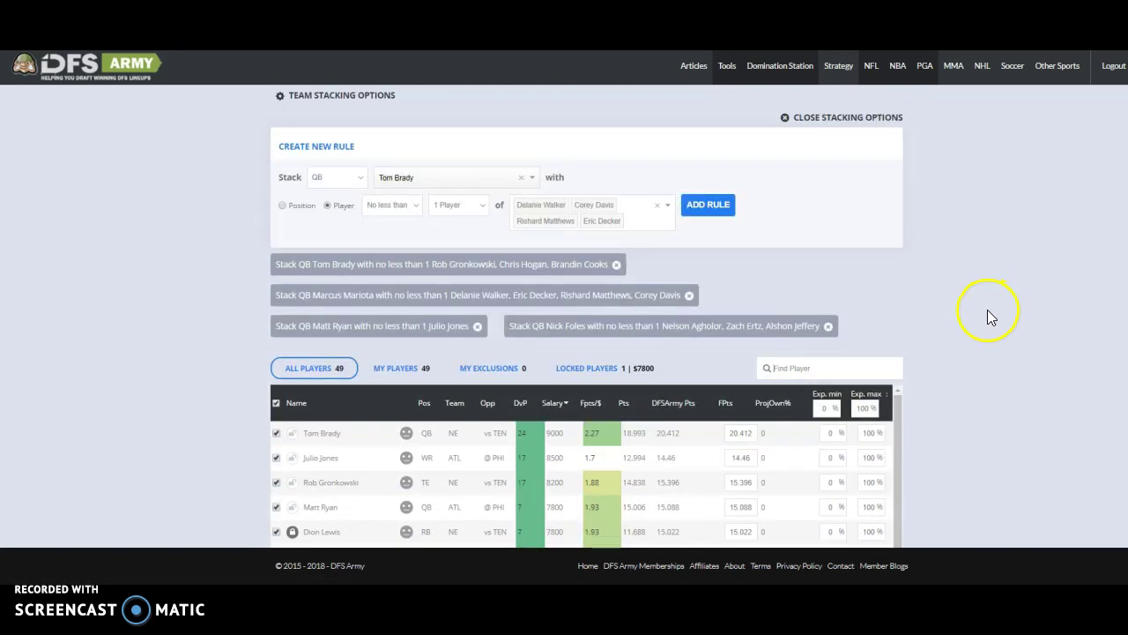
scroll(978, 313, "down", 1)
scroll(881, 278, "up", 2)
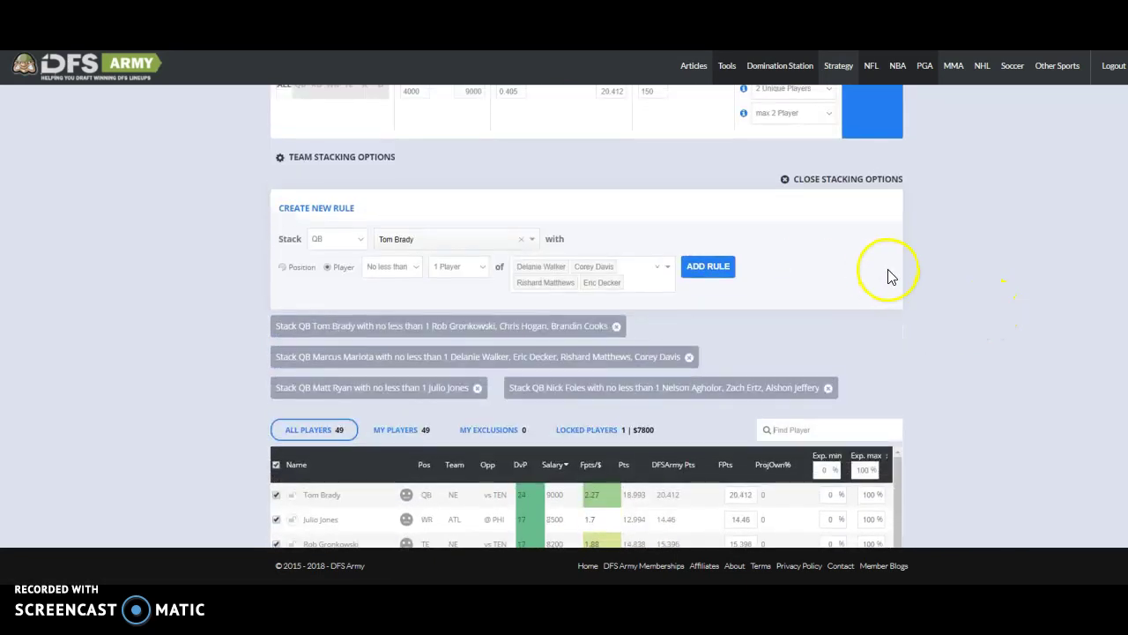
scroll(884, 201, "up", 2)
- Check the exposure of players used in the existing lineups, for all positions and for quarterbacks
scroll(258, 227, "down", 8)
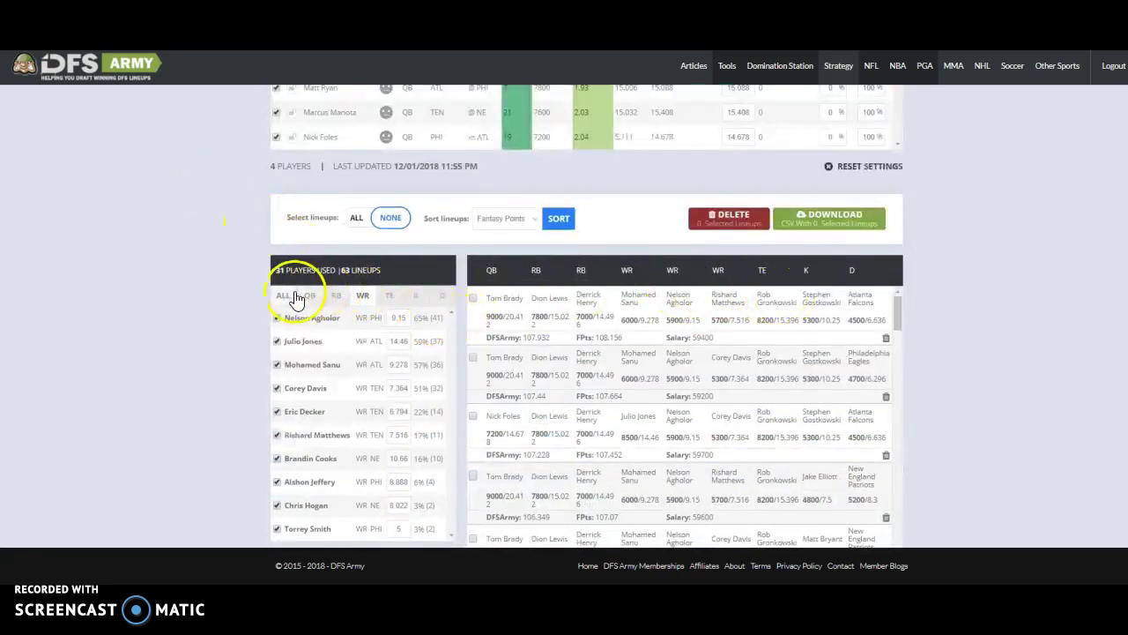
left_click(284, 295)
left_click(309, 295)
- Run the optimizer to generate new lineups with the current settings and stacking rules
scroll(1032, 255, "up", 7)
left_click(874, 177)
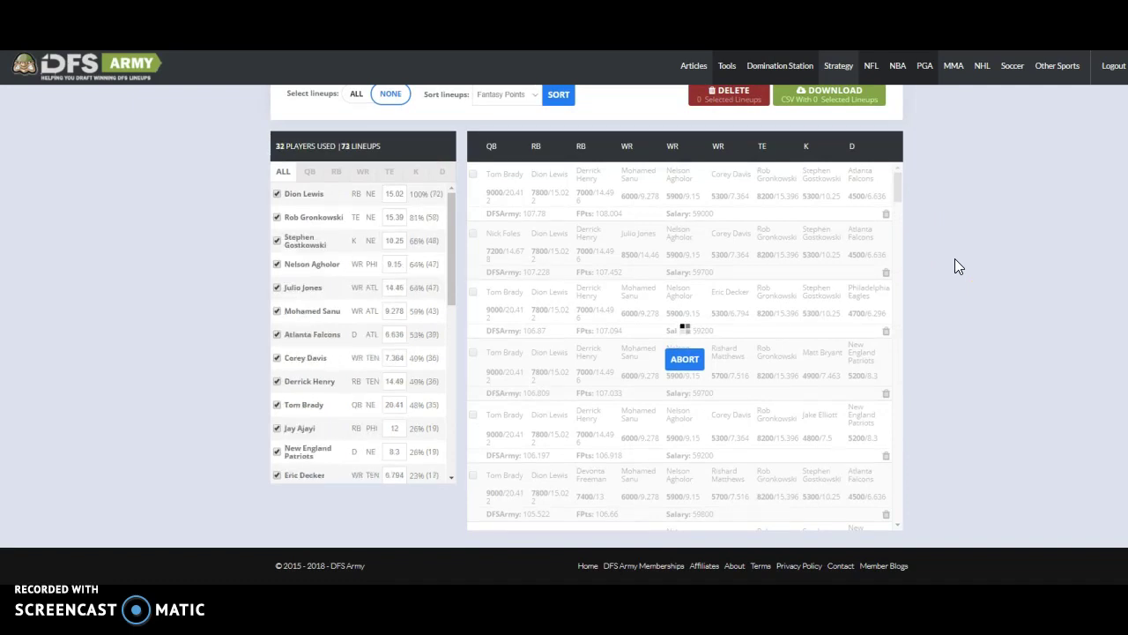
left_click(925, 235)
left_click(187, 227)
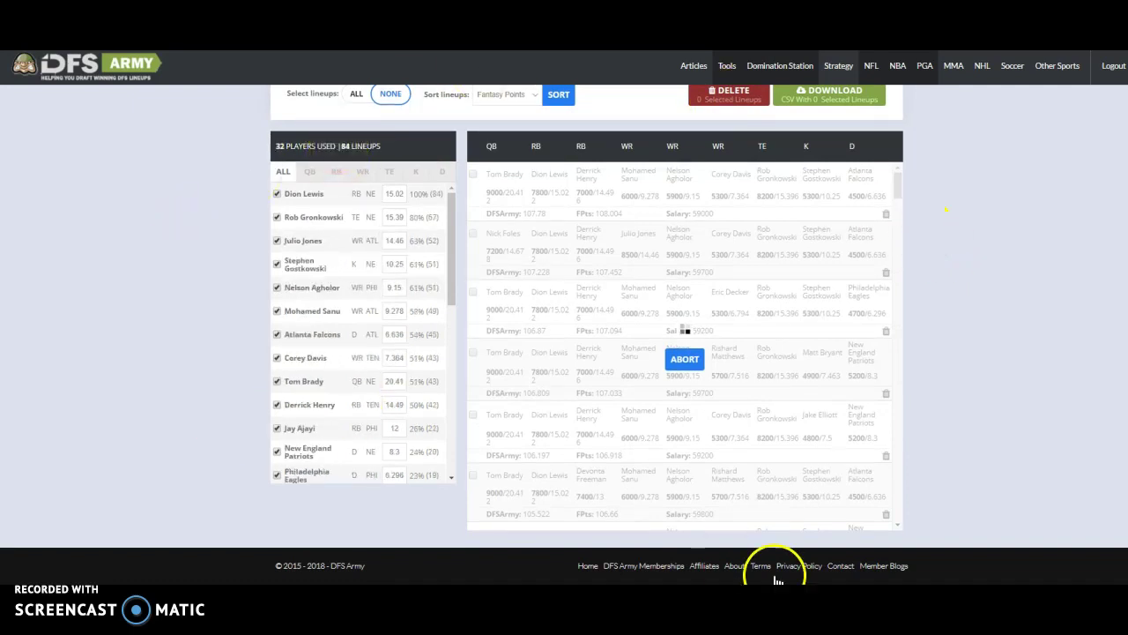
- Check the exposure of quarterbacks and running backs across the generated lineups
left_click(311, 175)
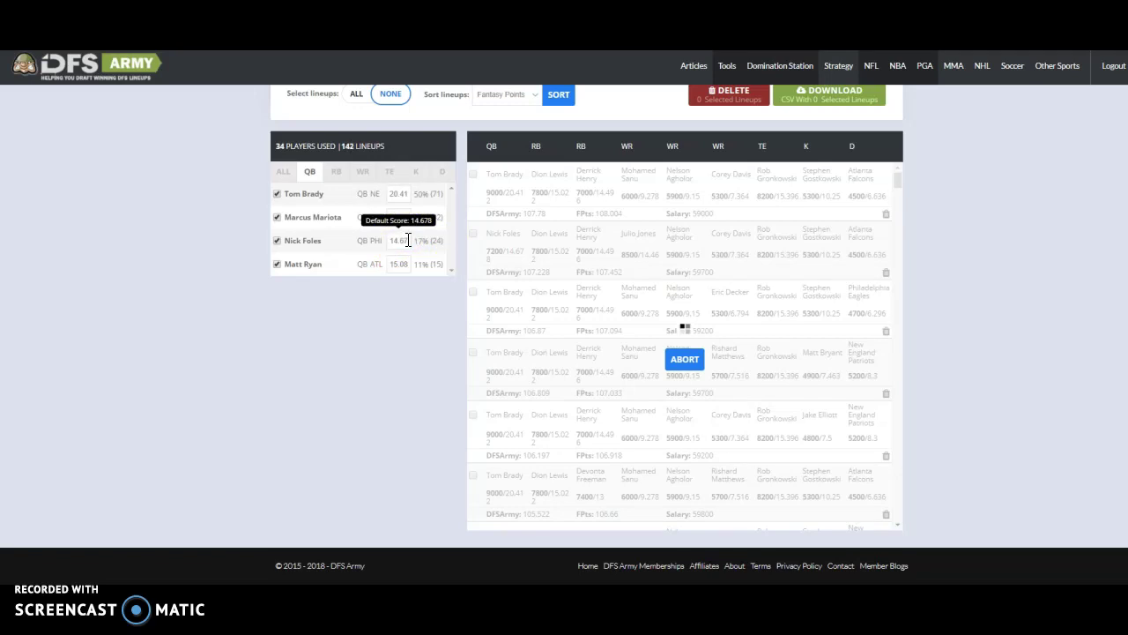
left_click(376, 244)
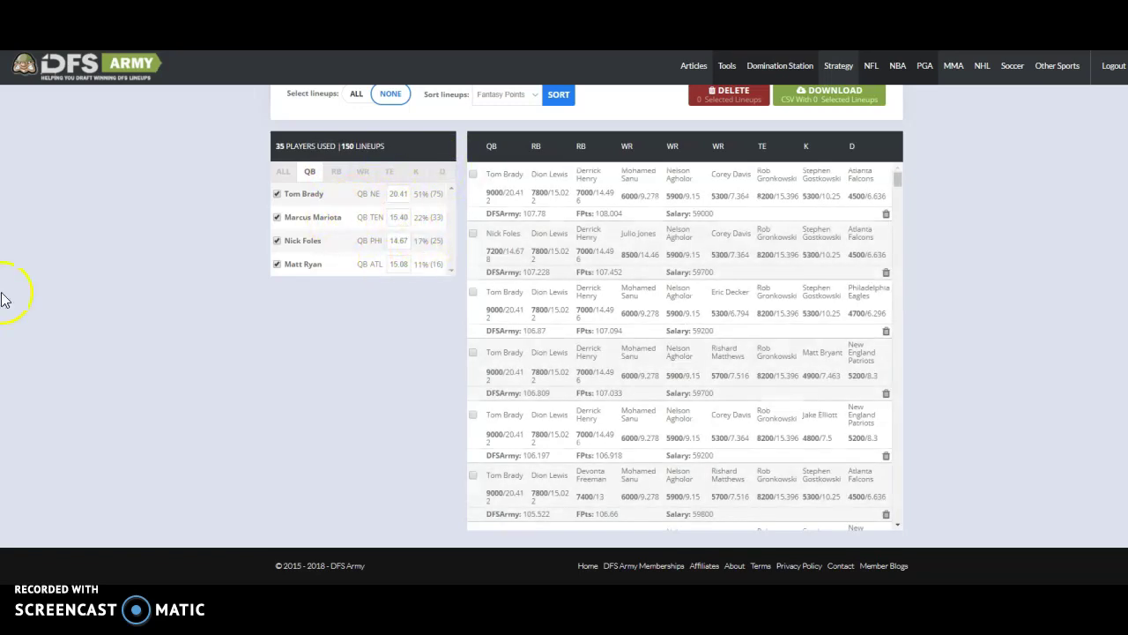
left_click(334, 172)
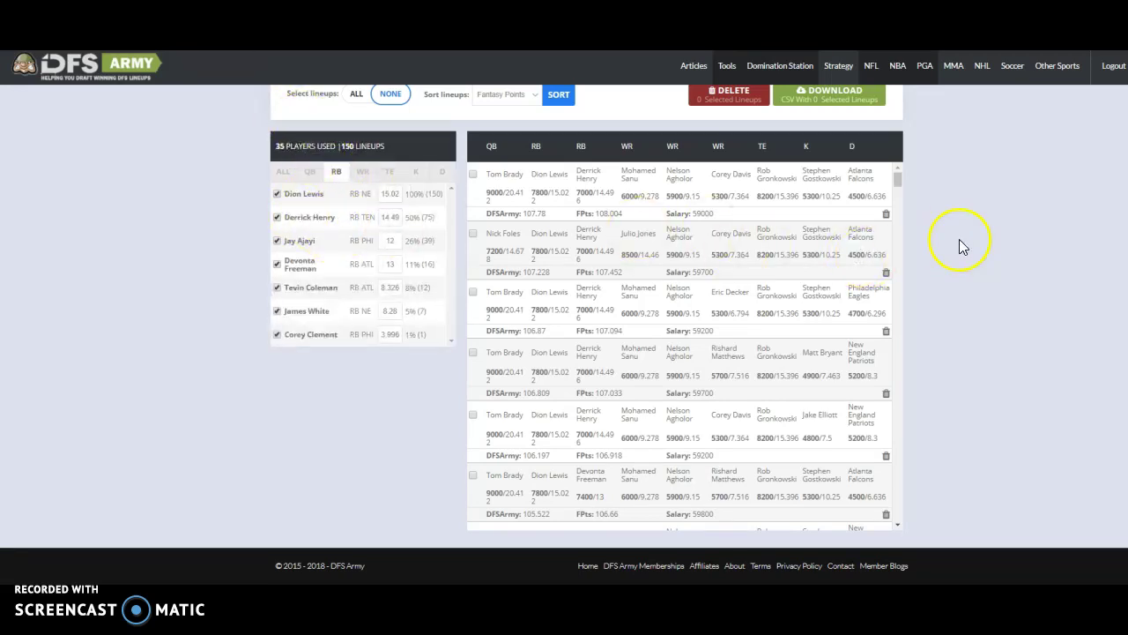
- Filter the player pool to running backs and set Derrick Henry's maximum exposure to 50%
scroll(959, 242, "up", 2)
scroll(415, 227, "up", 7)
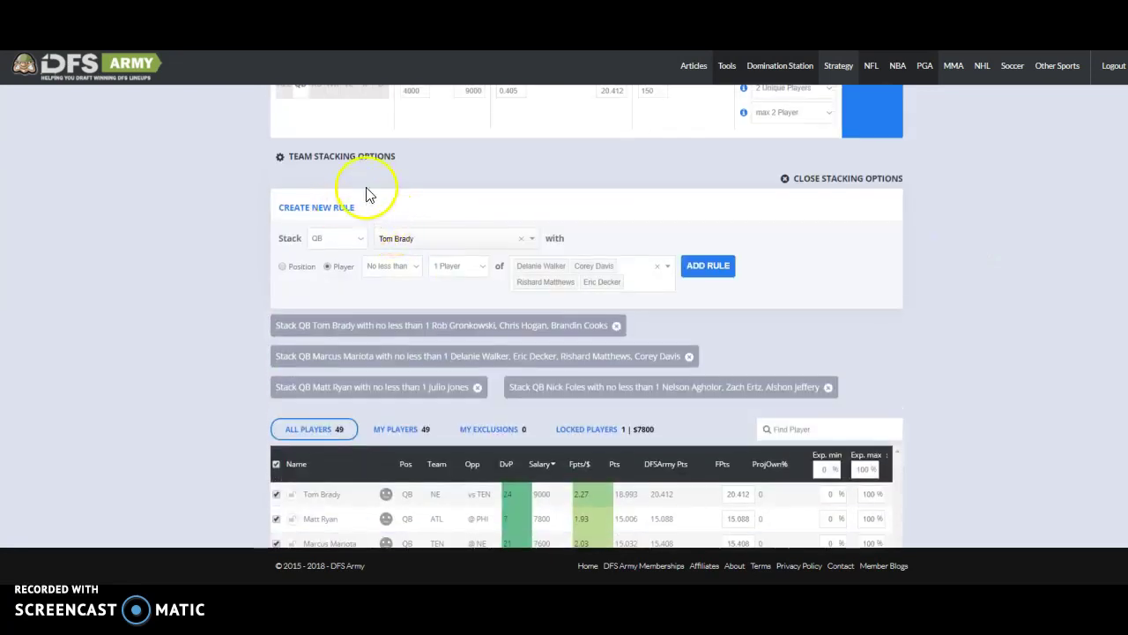
left_click(319, 207)
scroll(378, 211, "down", 6)
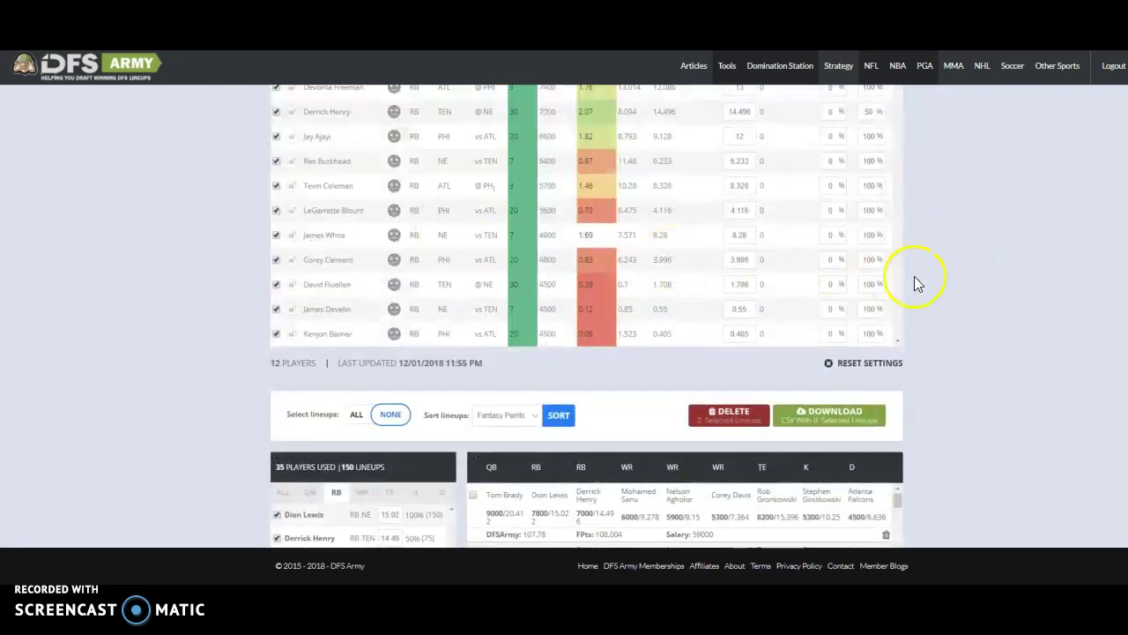
scroll(914, 282, "up", 2)
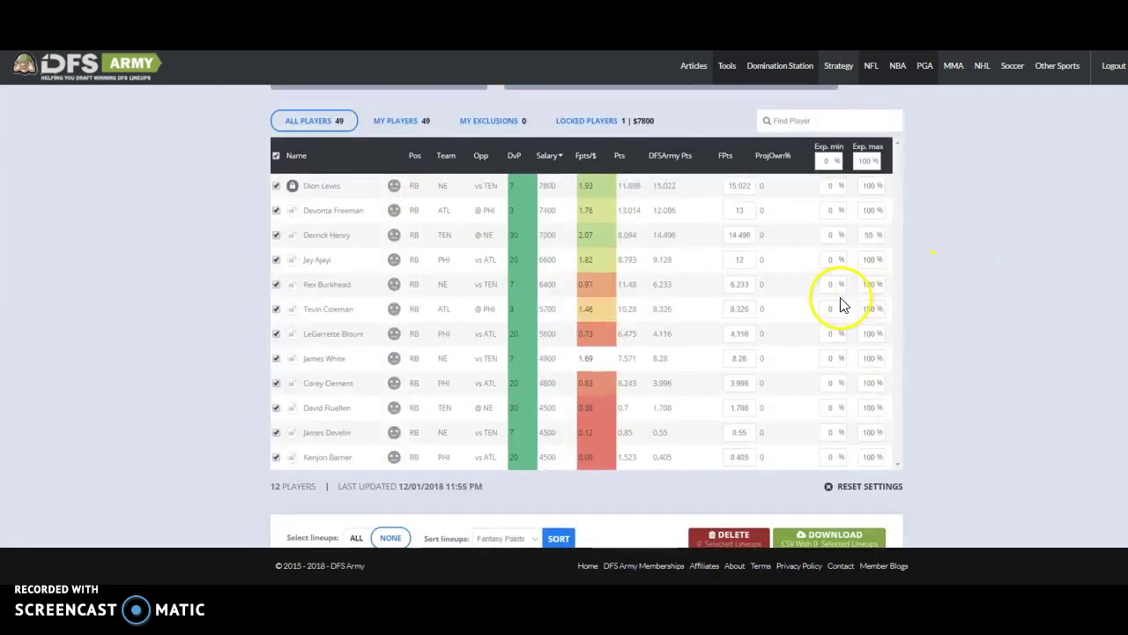
double_click(868, 236)
type("50")
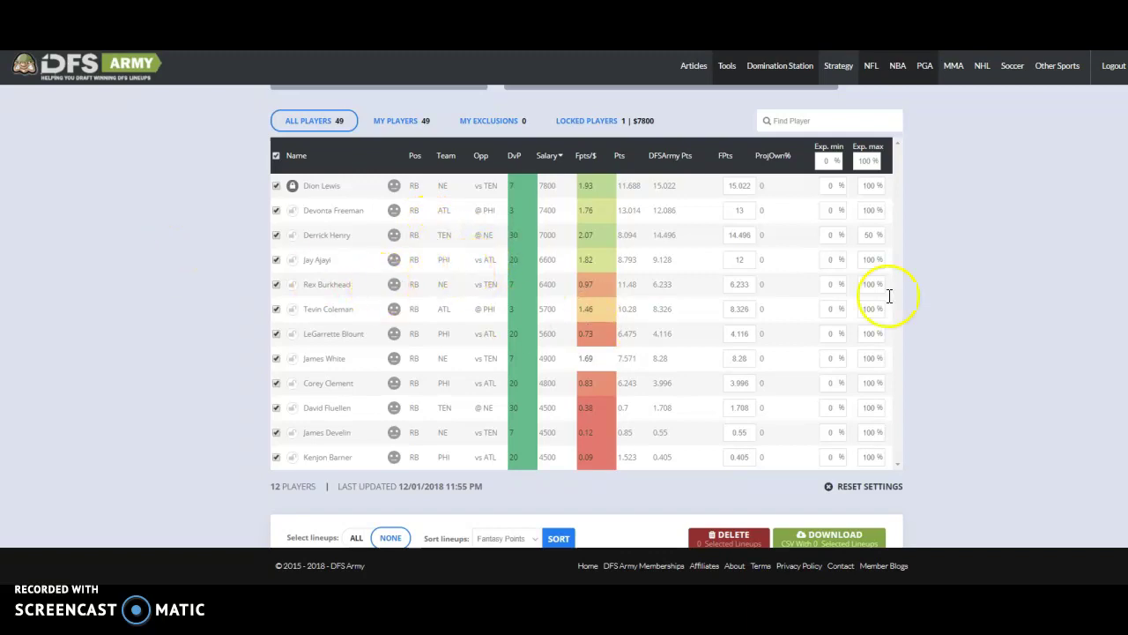
- Exclude Rex Burkhead, Corey Clement, David Fluellen, James Develin and Kenjon Barner from the player pool
left_click(275, 285)
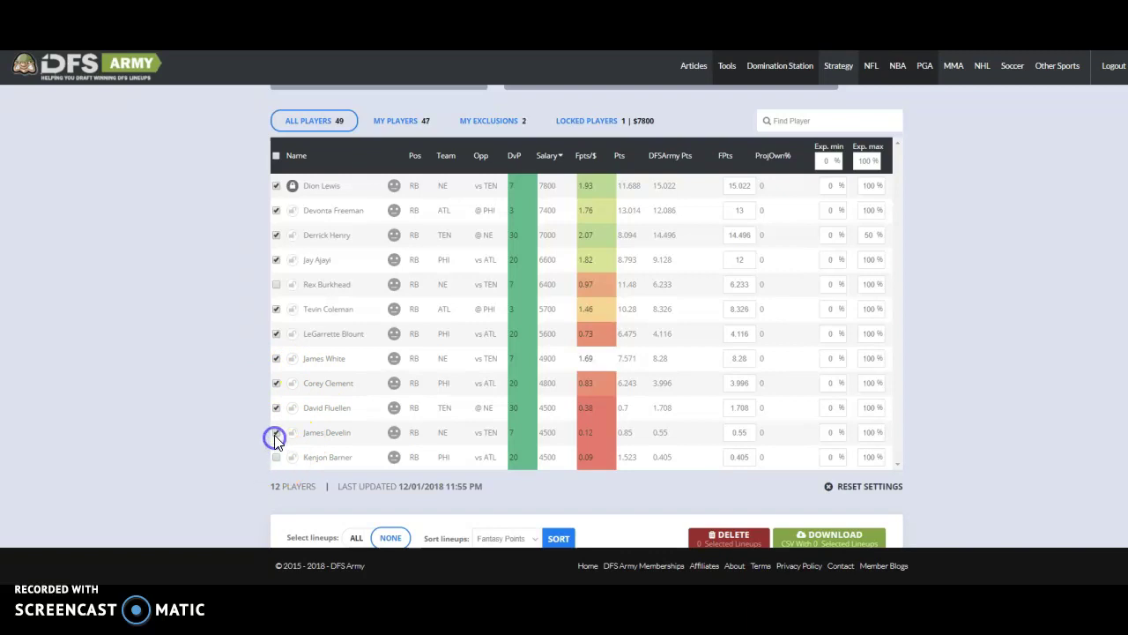
left_click(275, 384)
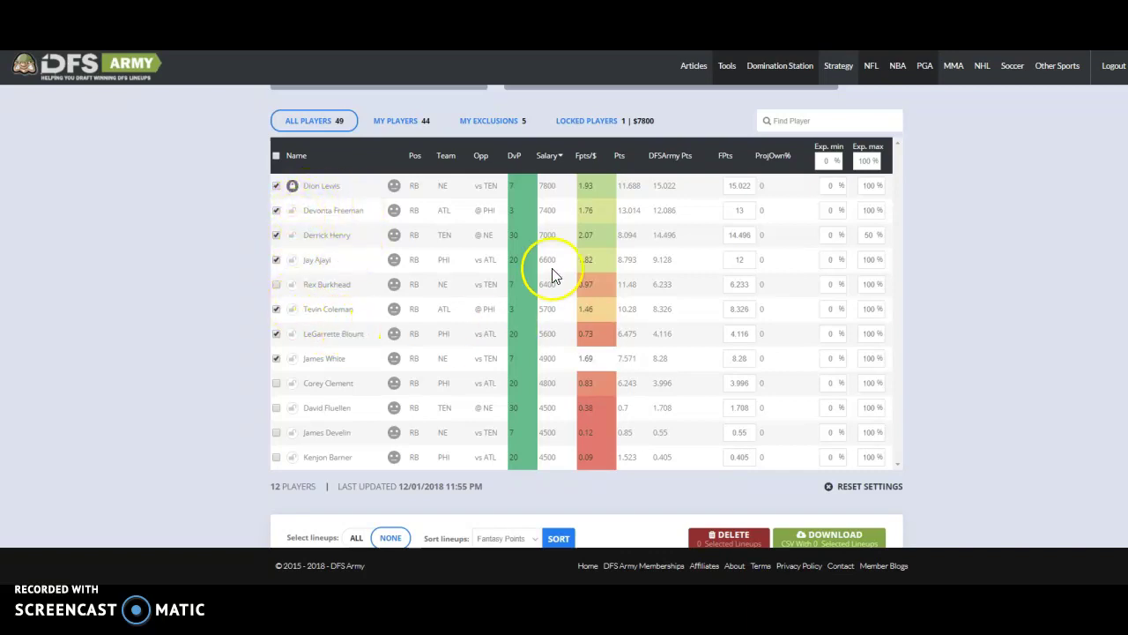
- Set Devonta Freeman's projected score to 13.2 in the running back list of used players
scroll(206, 247, "down", 5)
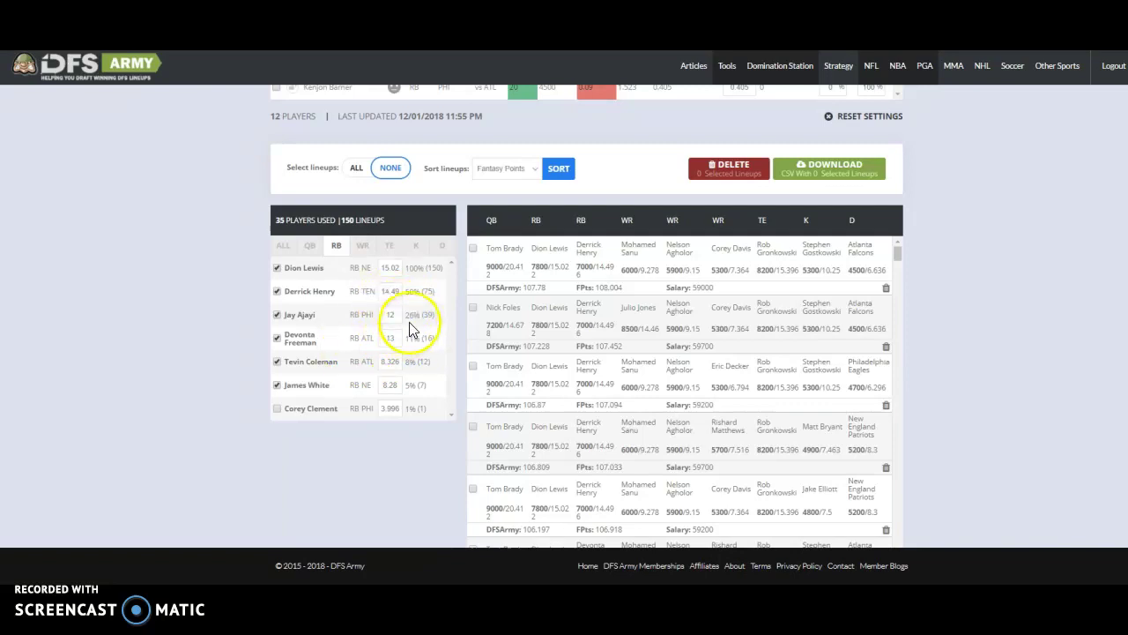
left_click(391, 339)
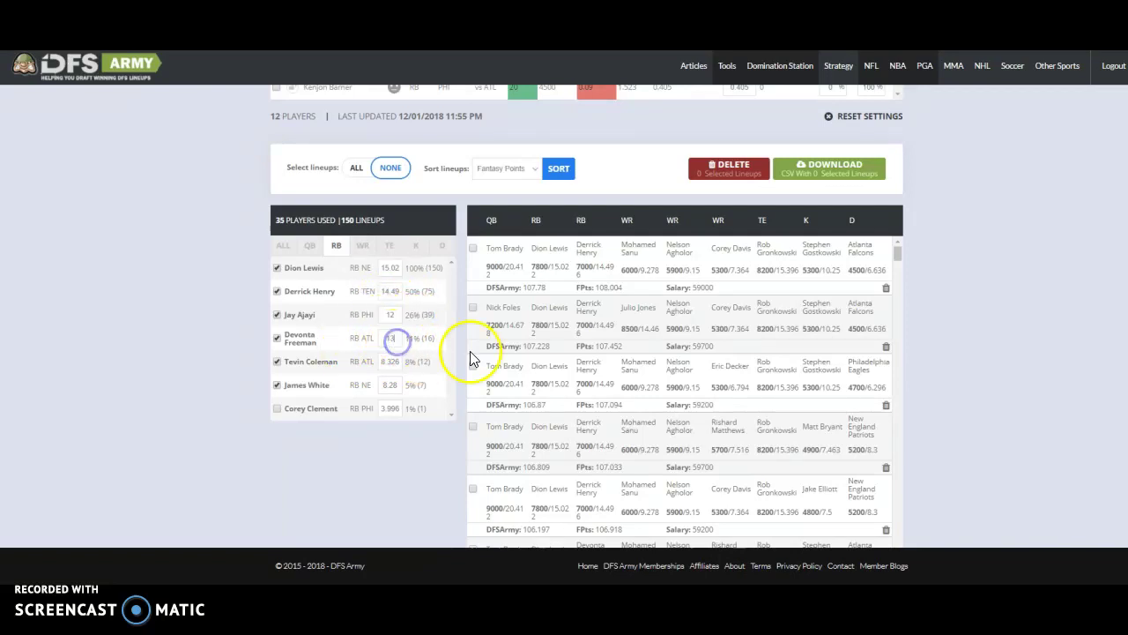
type(".2")
key("Tab")
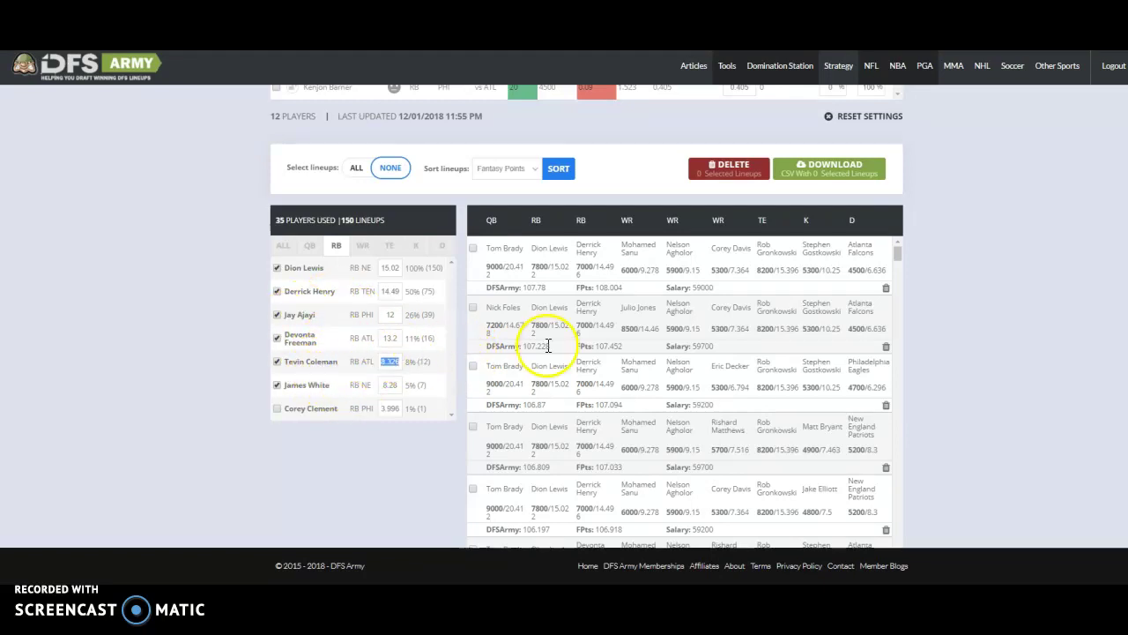
- Filter the player pool to the defense position
scroll(1047, 335, "up", 1)
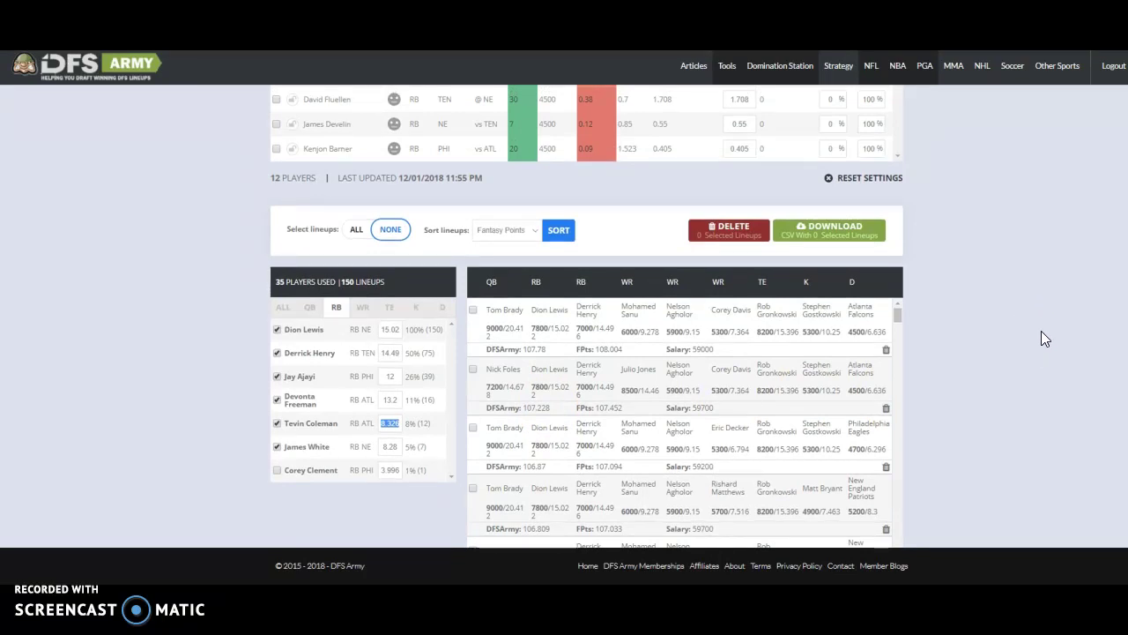
scroll(1040, 333, "up", 10)
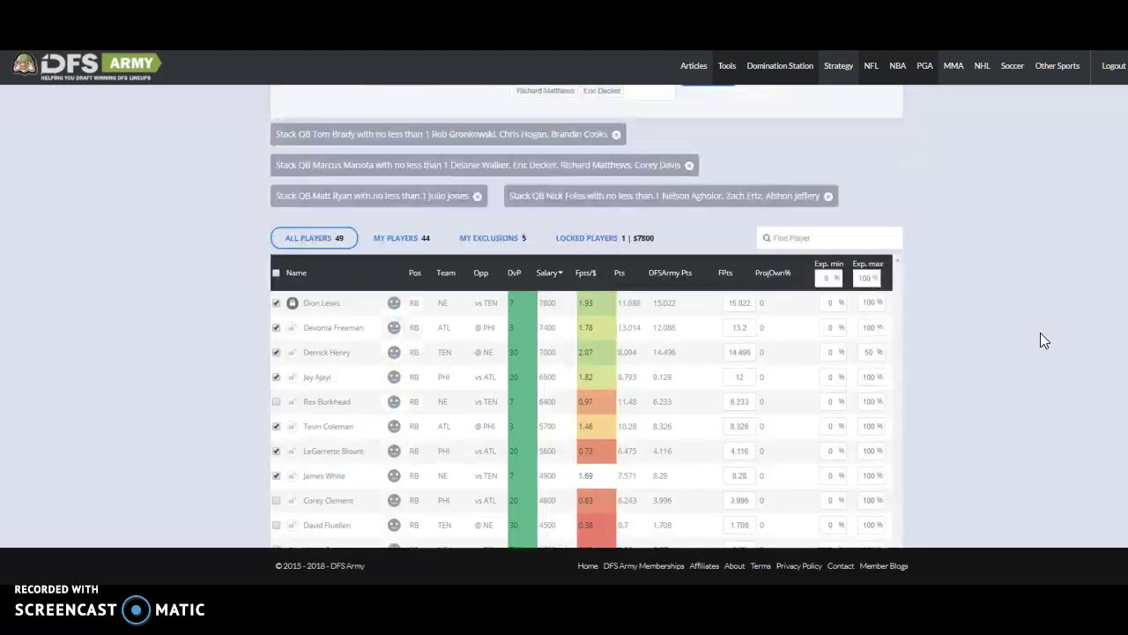
left_click(554, 276)
scroll(570, 252, "down", 2)
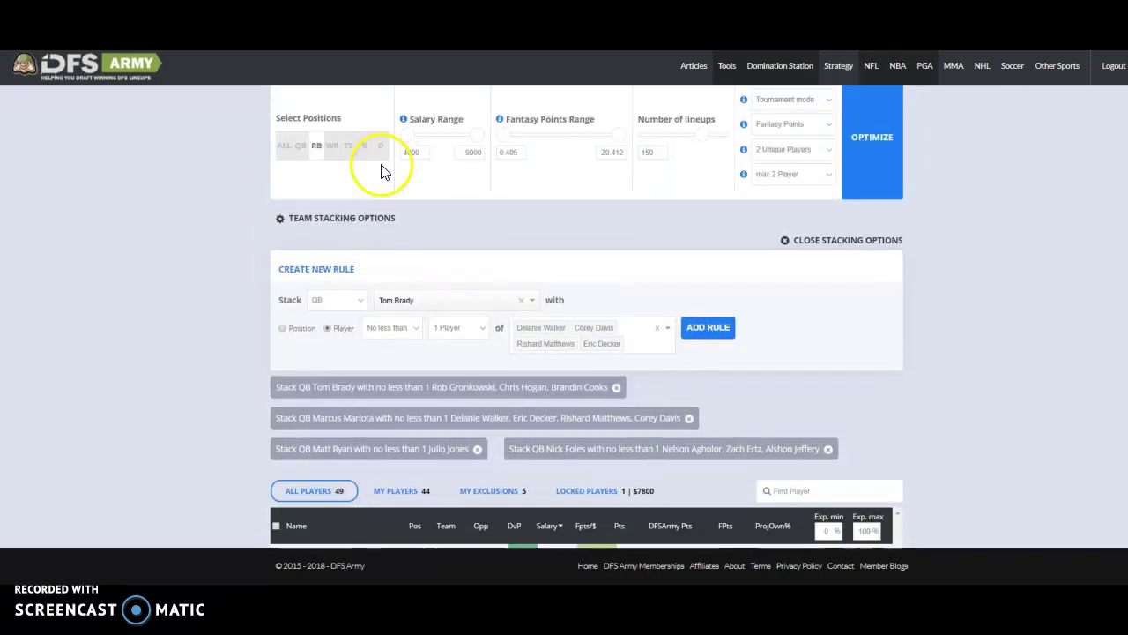
left_click(381, 147)
scroll(492, 220, "up", 3)
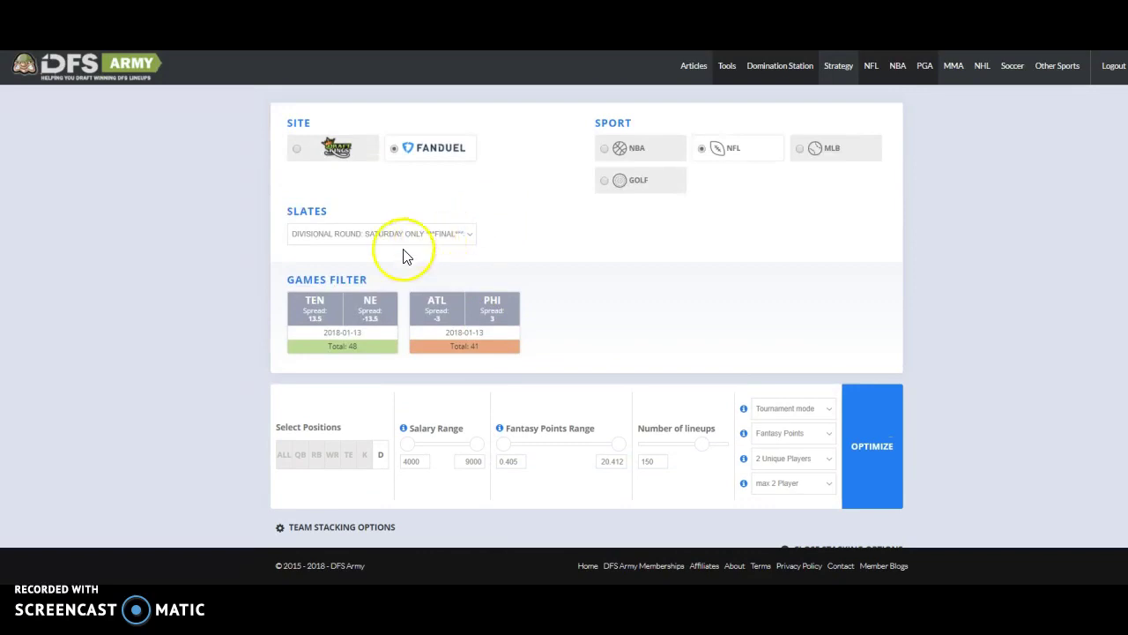
scroll(569, 260, "down", 5)
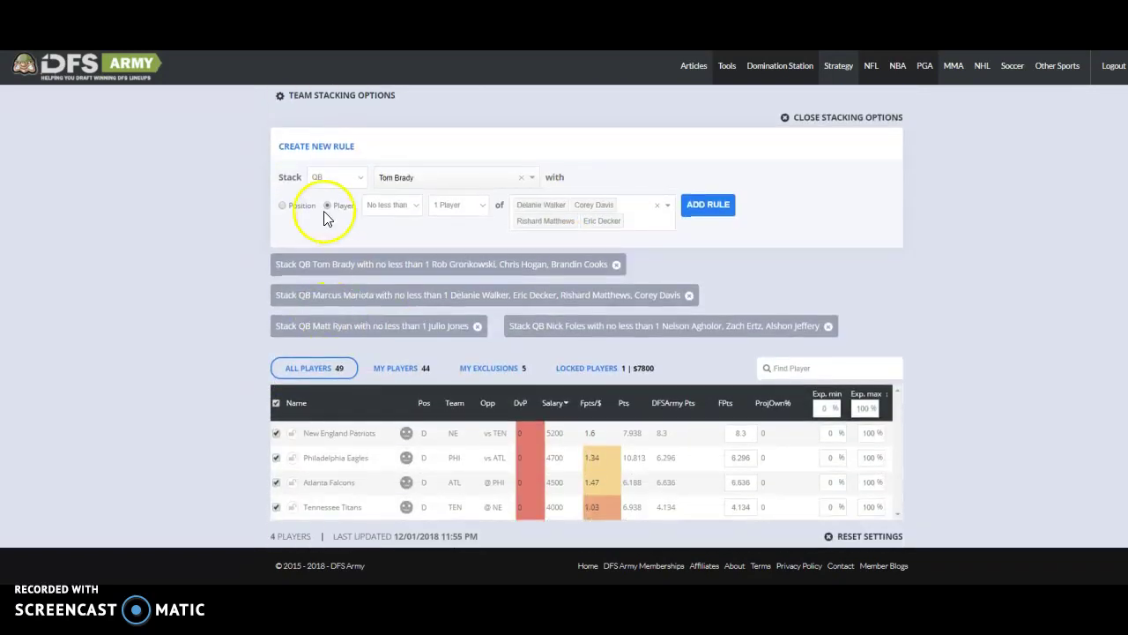
- Add a player stacking rule that pairs the Philadelphia Eagles defense with exactly 0 players of Devonta Freeman
left_click(333, 179)
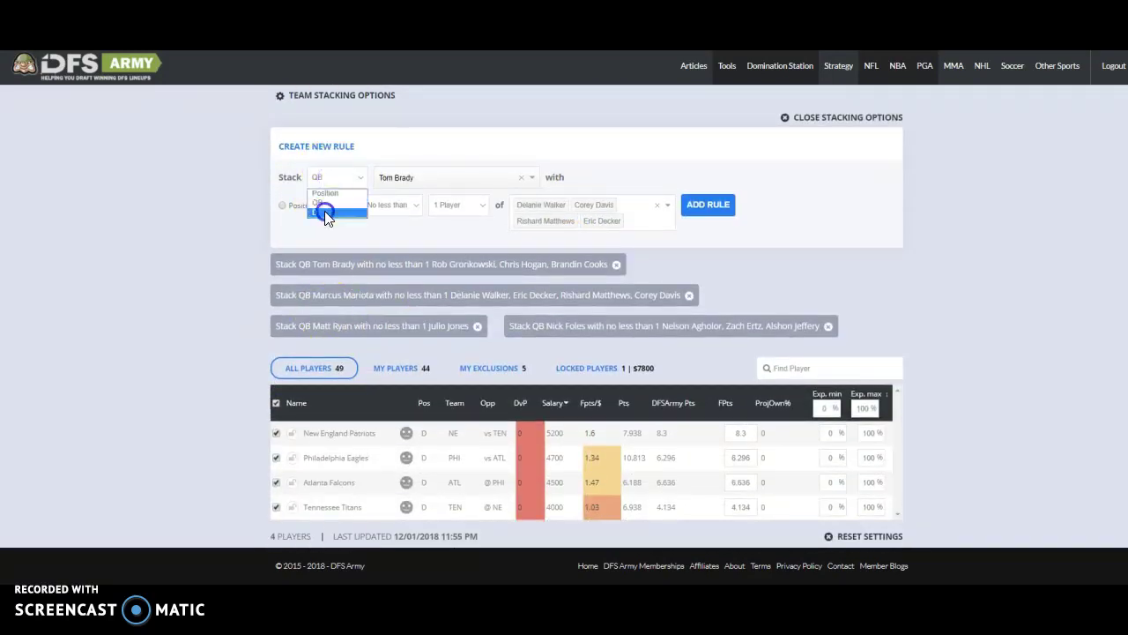
left_click(324, 214)
left_click(426, 180)
left_click(427, 212)
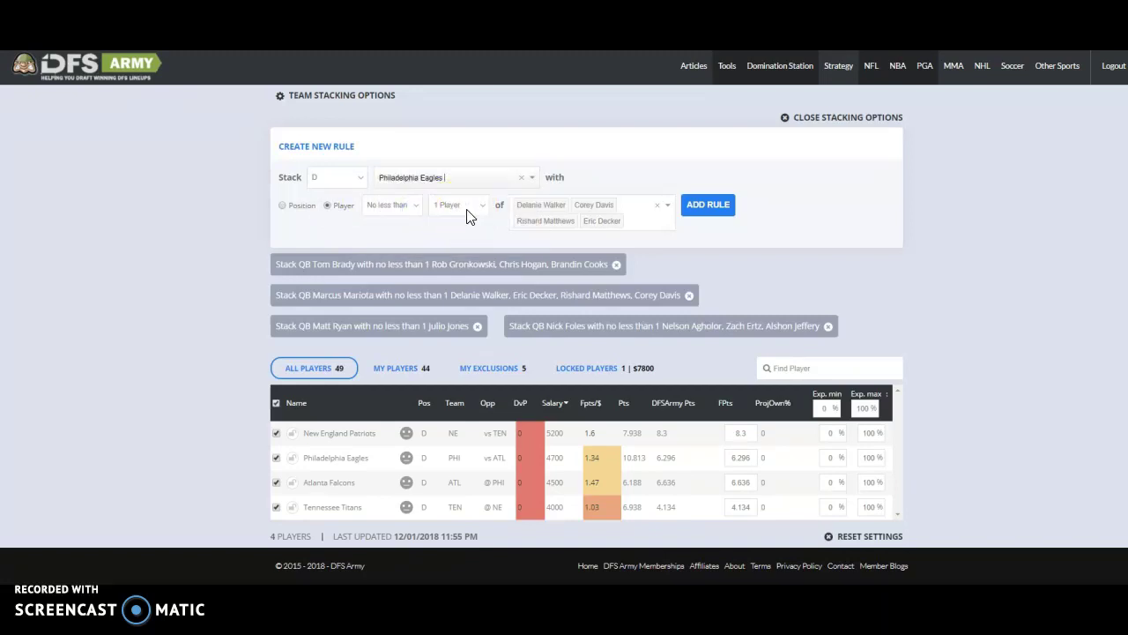
left_click(397, 209)
left_click(395, 228)
left_click(457, 212)
left_click(449, 221)
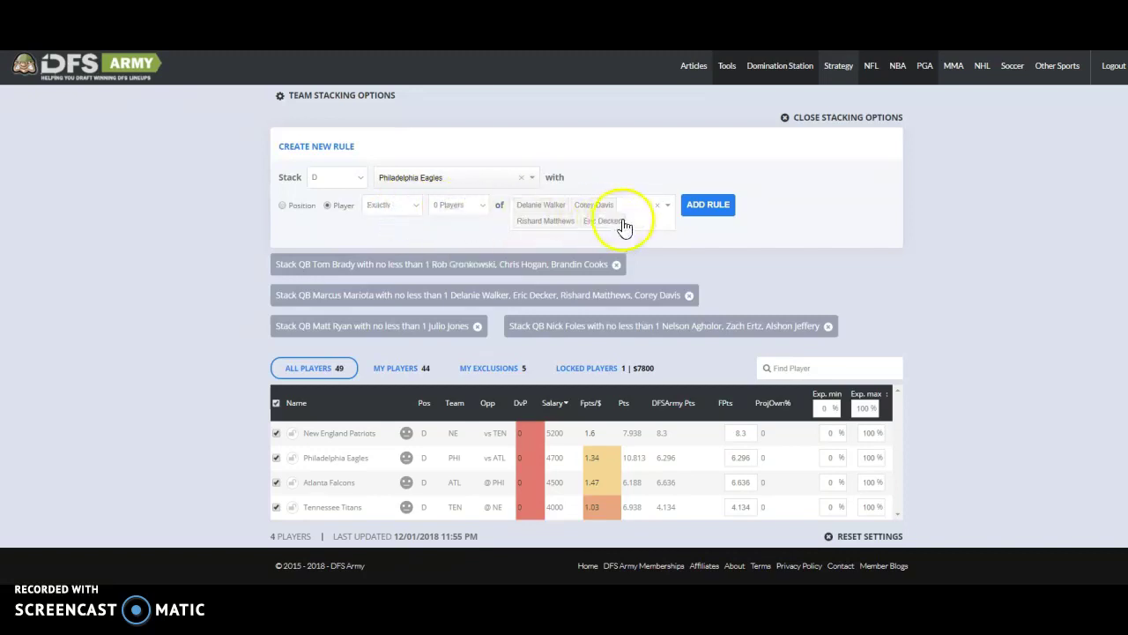
left_click(656, 207)
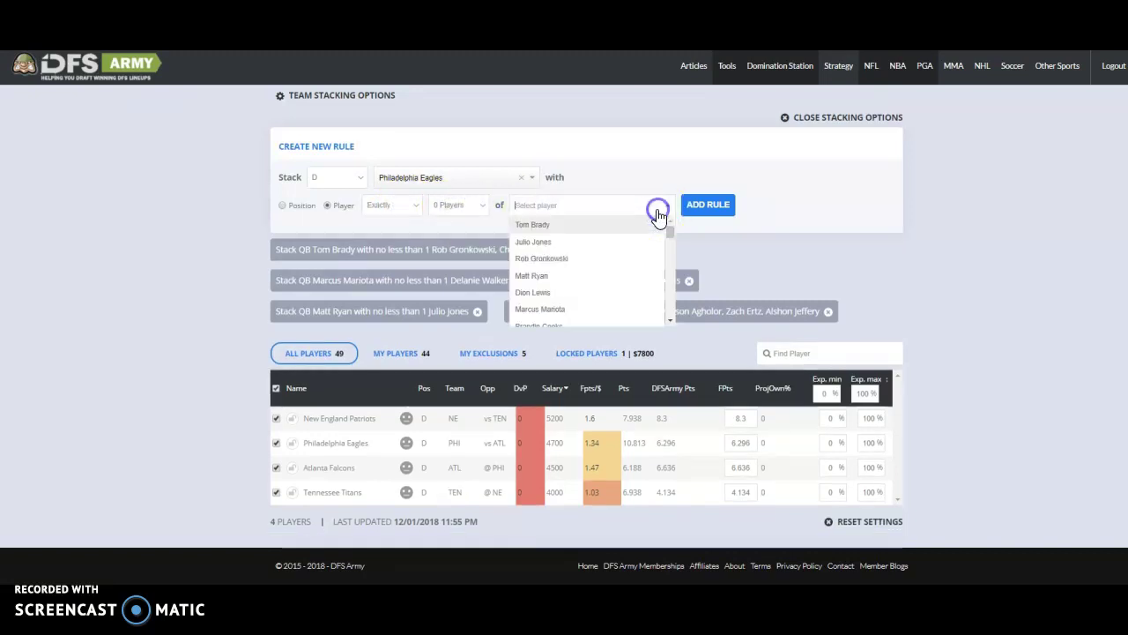
type("dev")
left_click(598, 224)
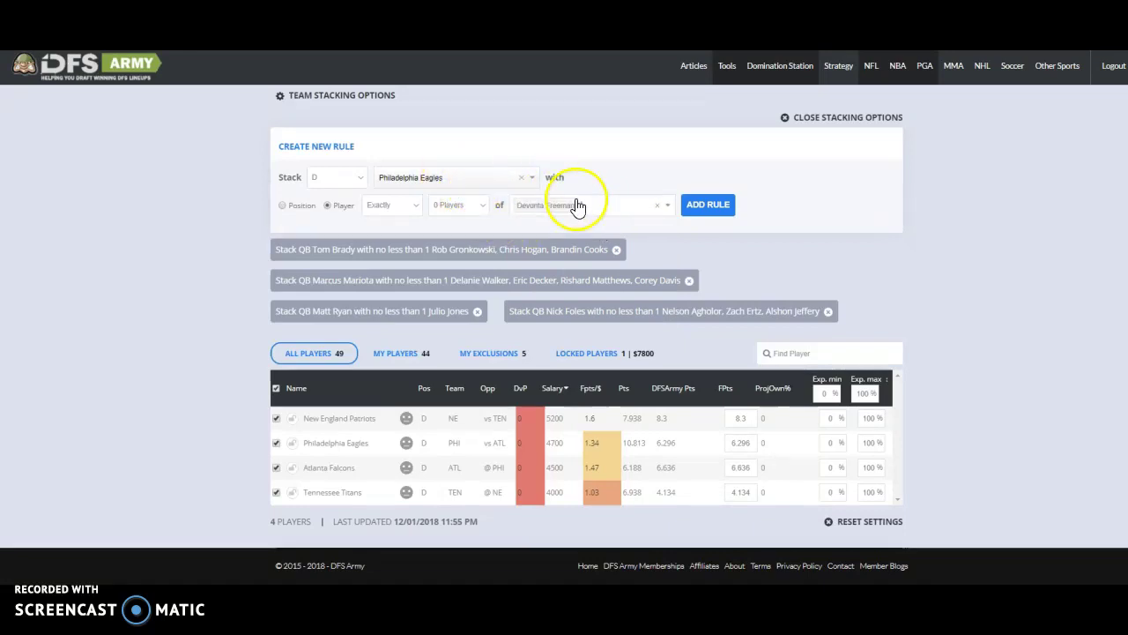
left_click(705, 205)
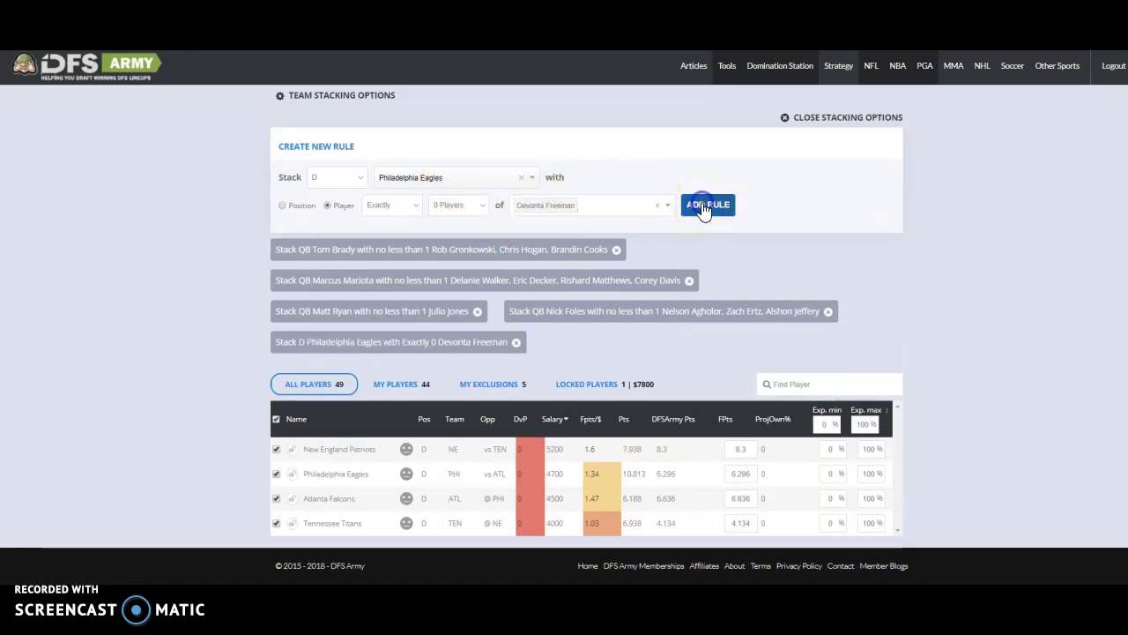
- Add a stacking rule that pairs the Atlanta Falcons defense with exactly 0 players of Jay Ajayi
left_click(377, 175)
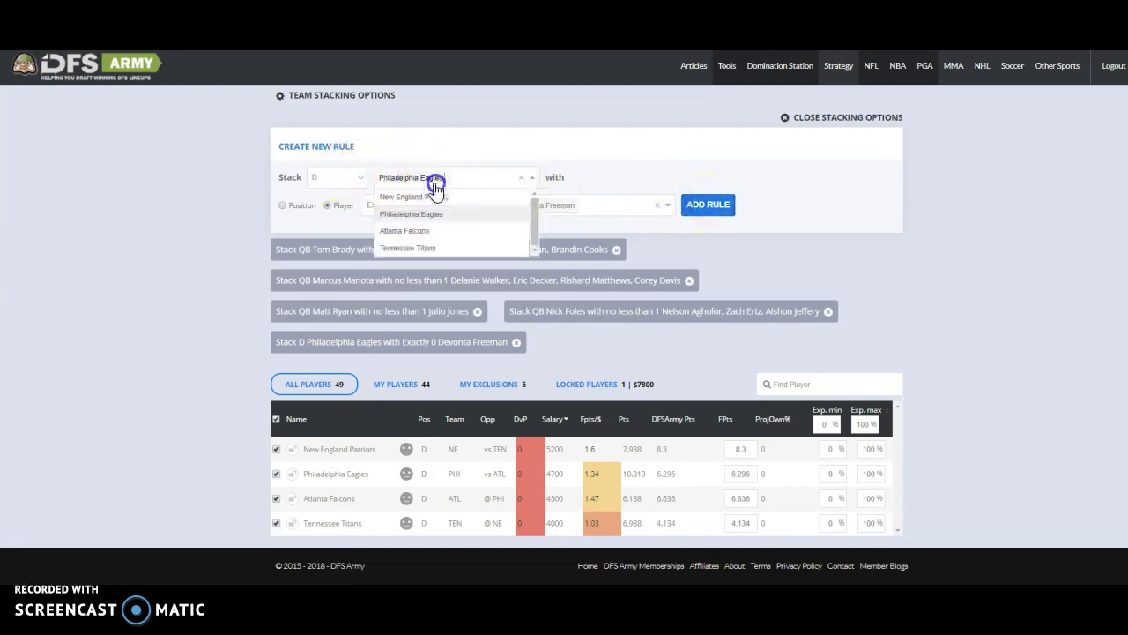
left_click(417, 227)
left_click(598, 212)
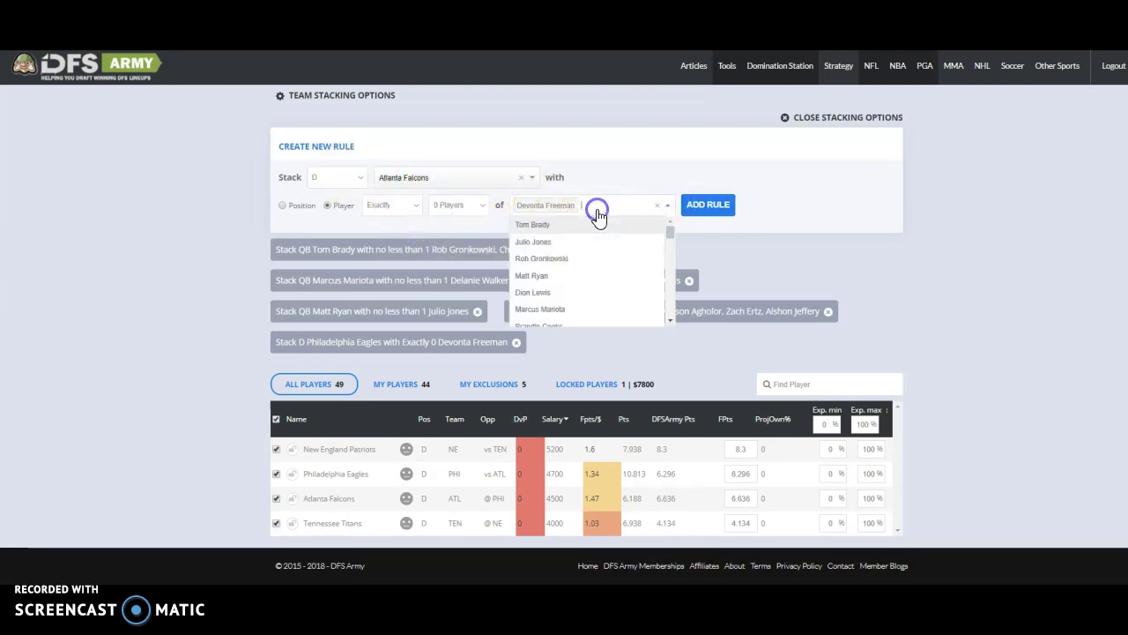
scroll(578, 265, "down", 2)
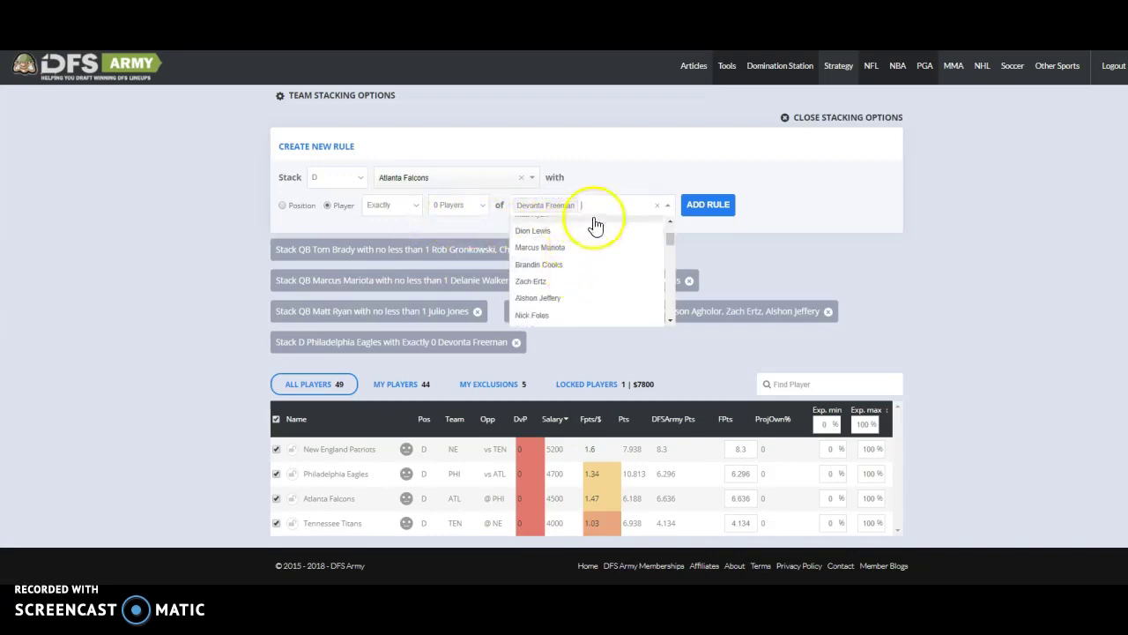
type("ajay")
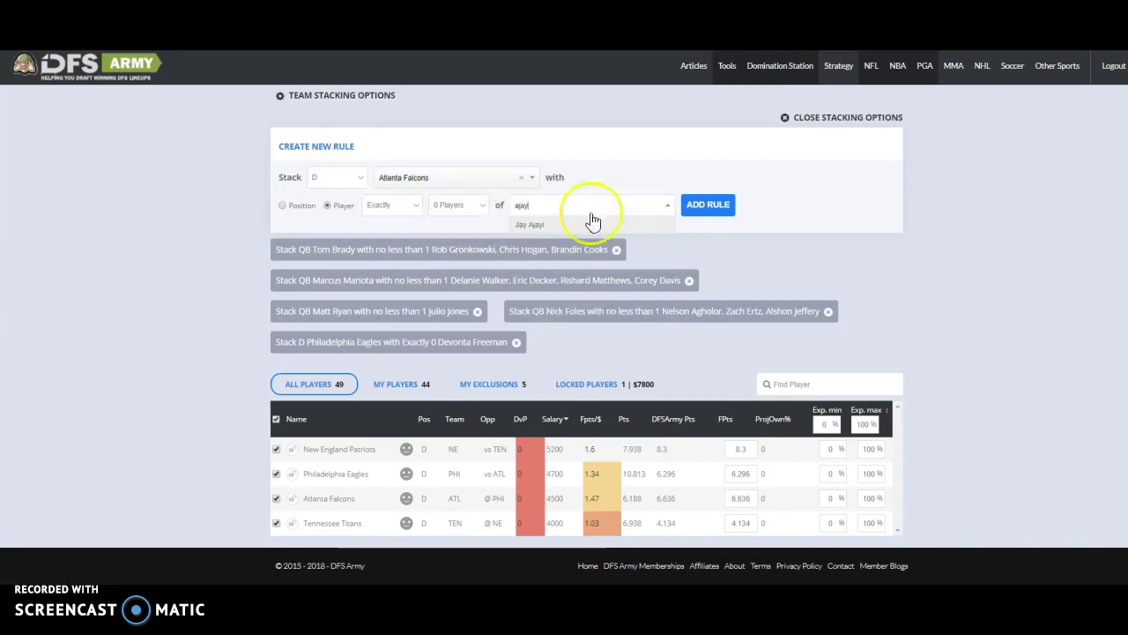
left_click(586, 222)
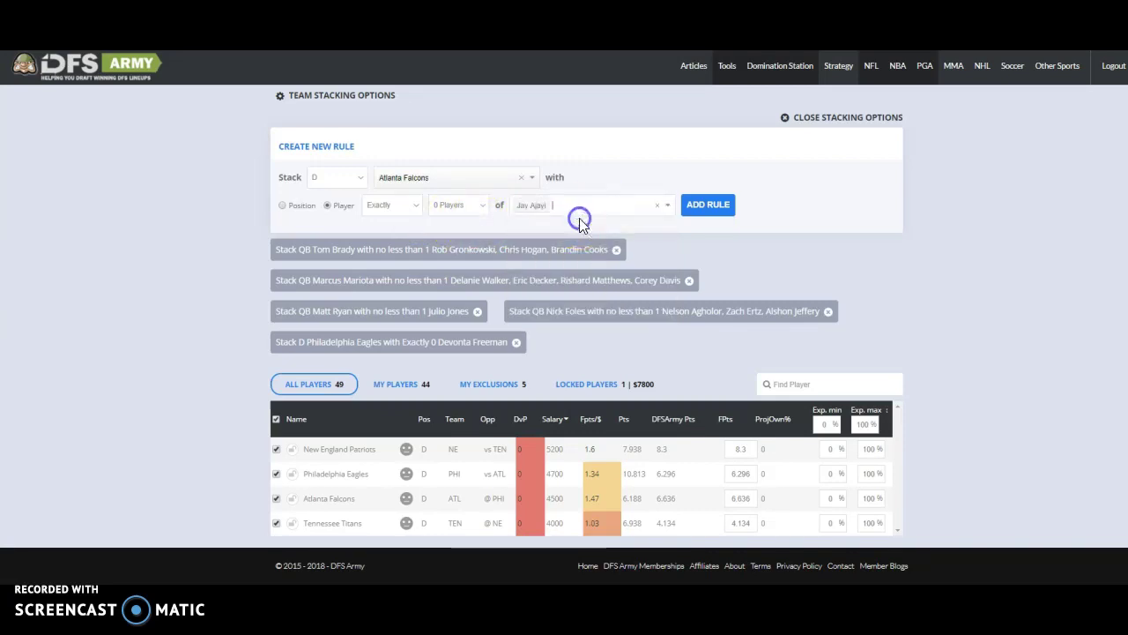
left_click(710, 215)
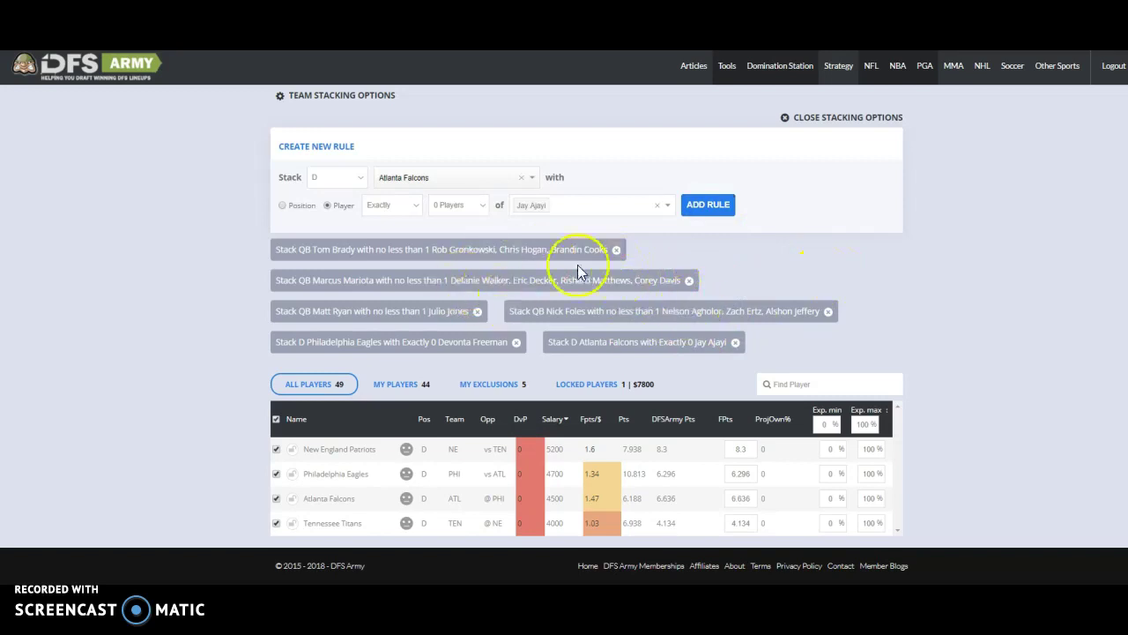
- Run the optimizer again for 150 tournament lineups with the added defense rules and player exclusions
scroll(936, 307, "down", 6)
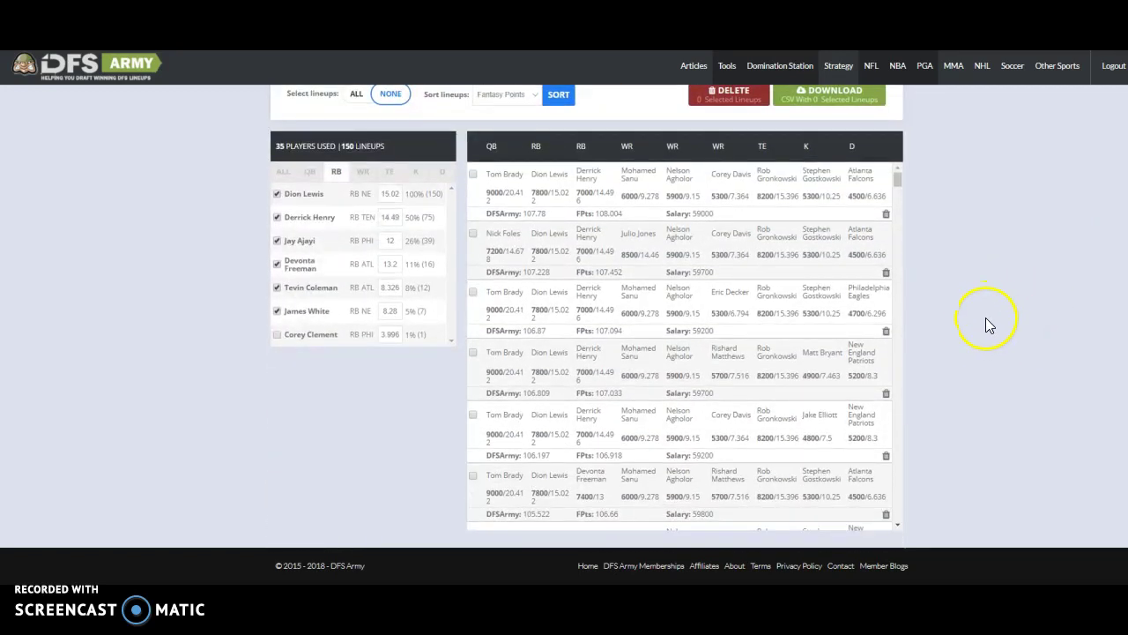
scroll(965, 346, "up", 2)
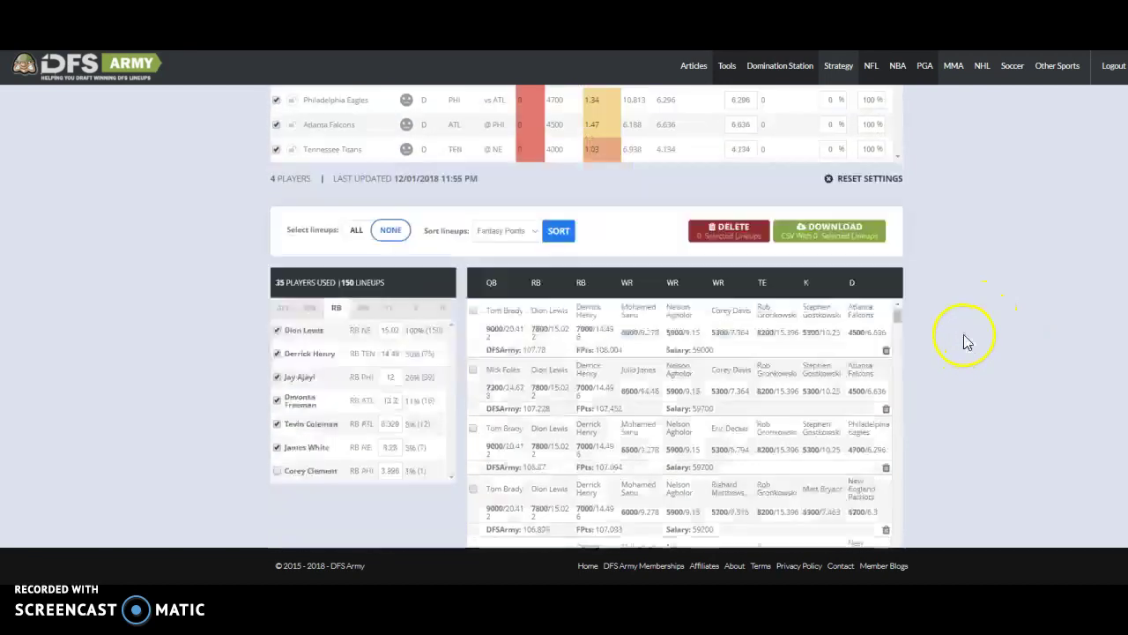
scroll(965, 339, "up", 8)
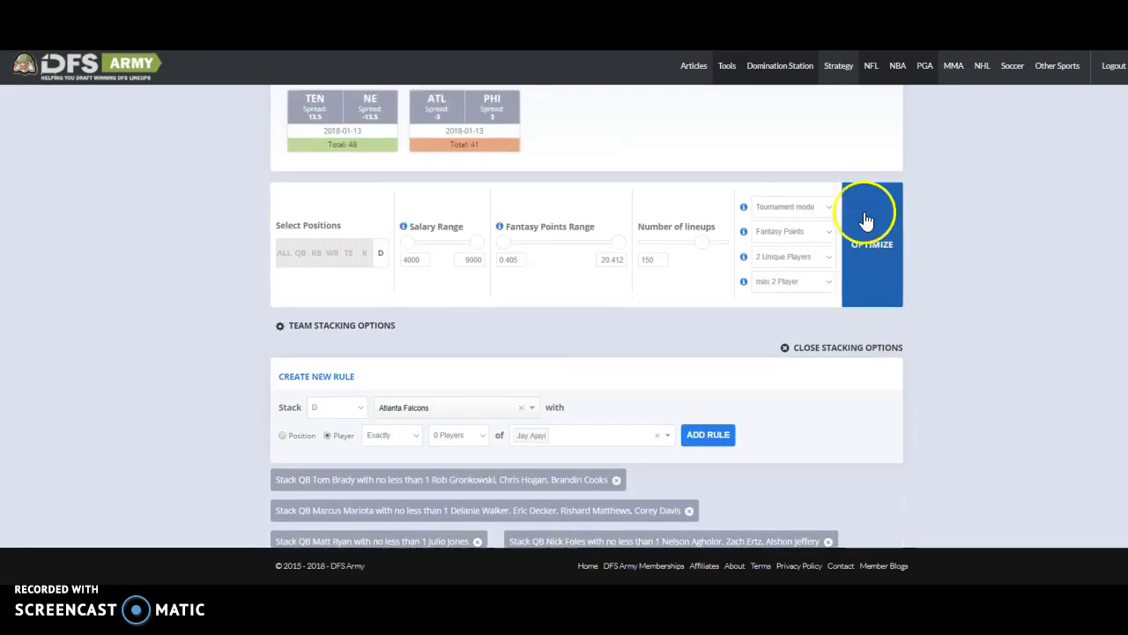
left_click(860, 243)
- Check quarterback and running back exposure in the newly generated lineups
scroll(932, 252, "down", 9)
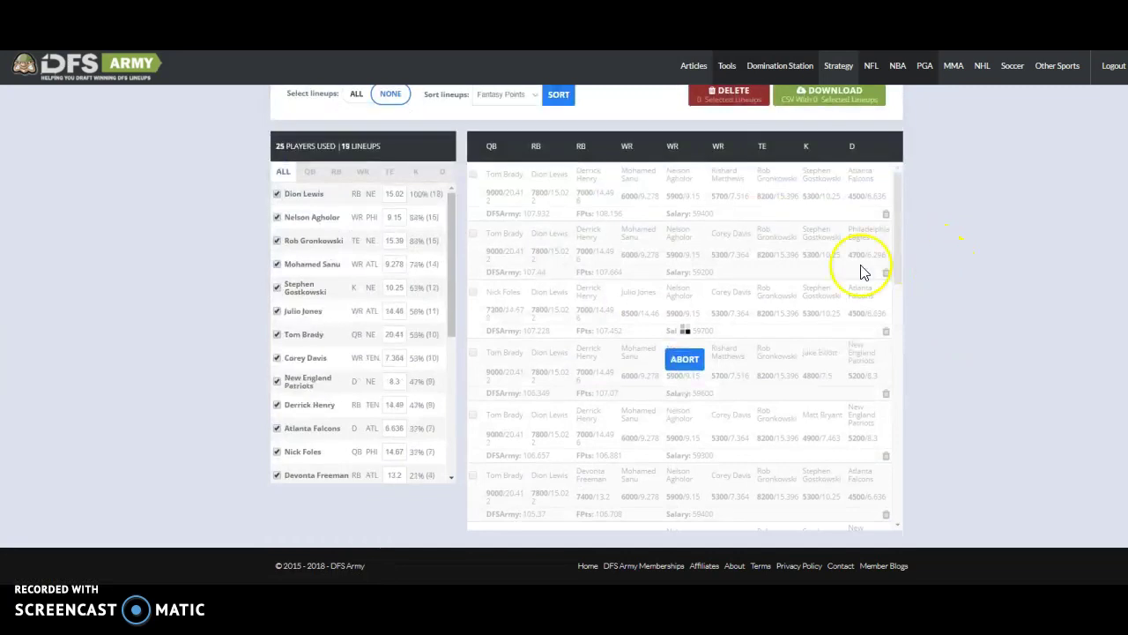
left_click(315, 174)
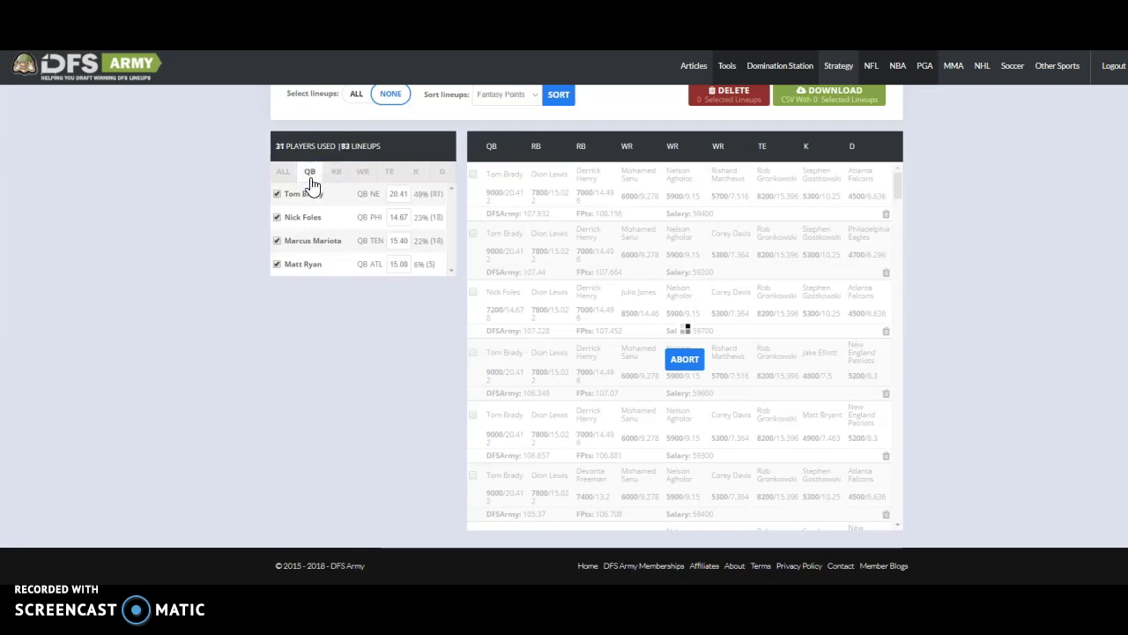
left_click(339, 177)
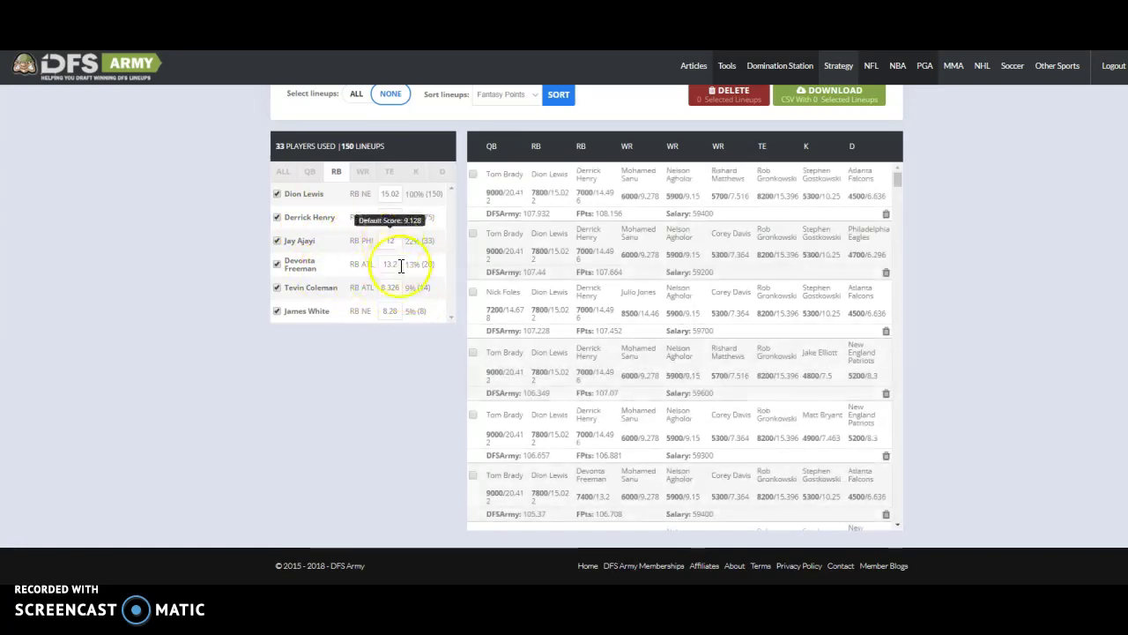
- Set the wide receiver projections to 8.5 for Chris Hogan and 9.2 for Alshon Jeffery, and exclude Taywan Taylor
left_click(362, 172)
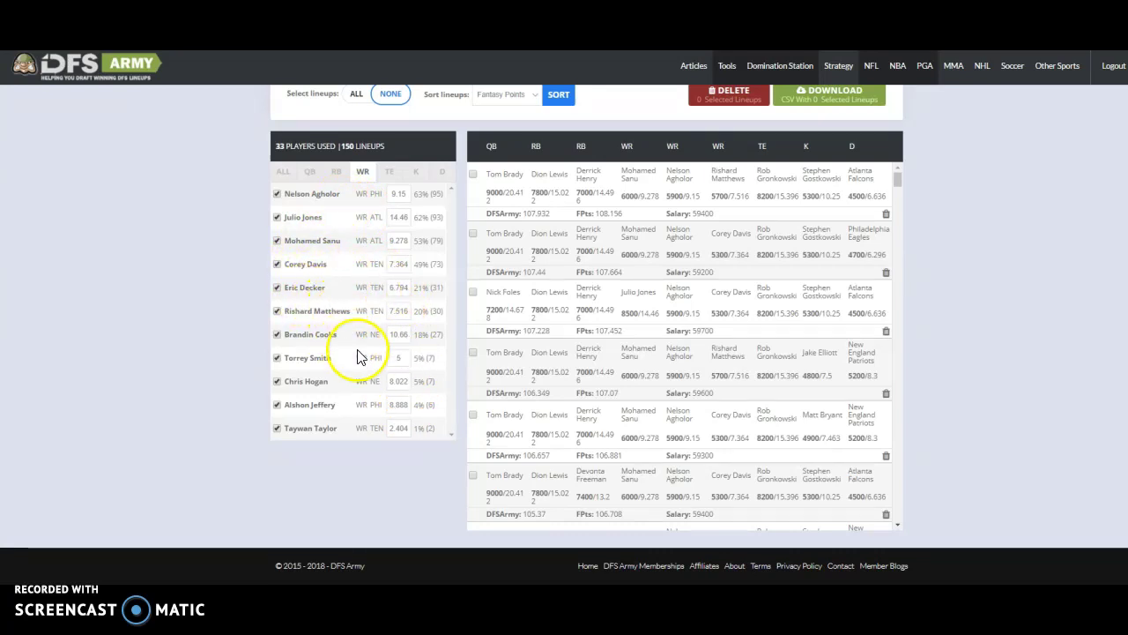
double_click(403, 381)
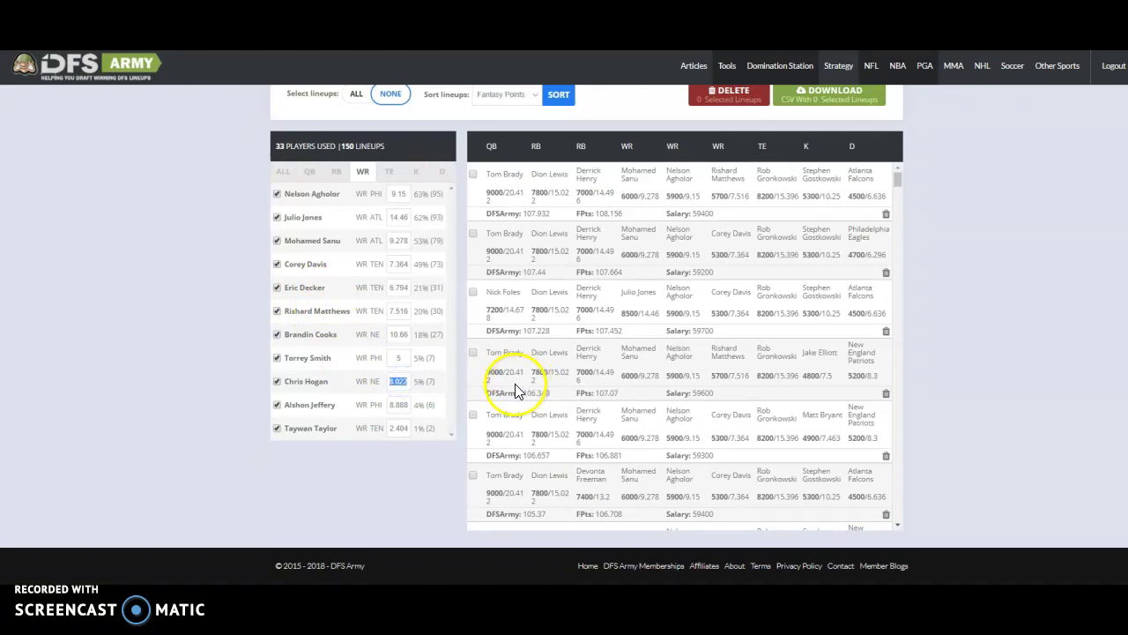
type("8")
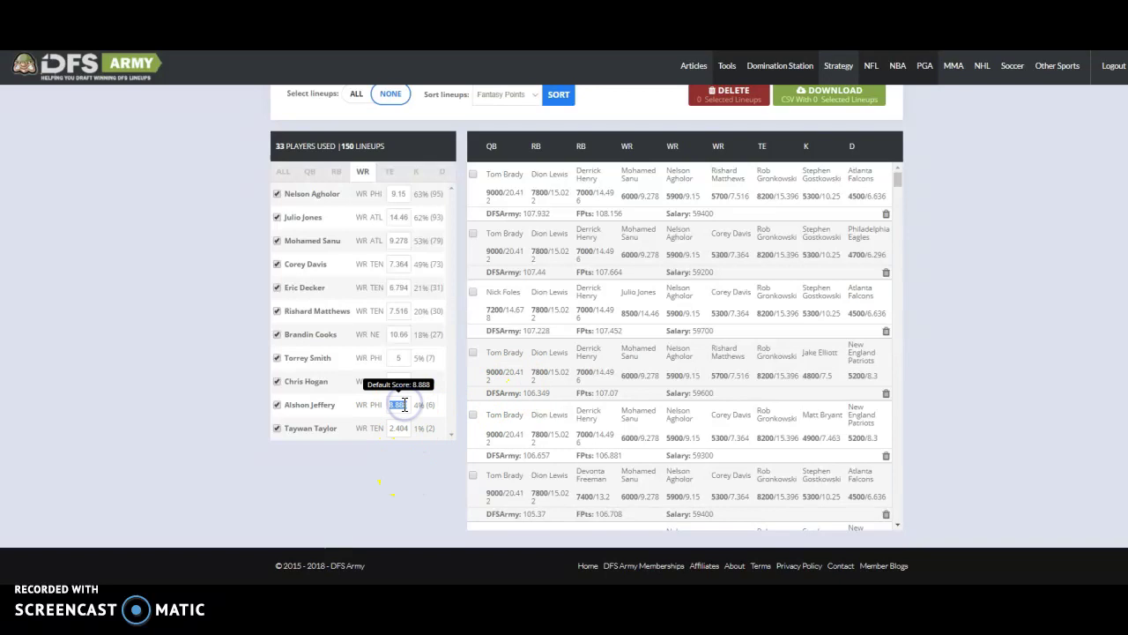
type("9.2")
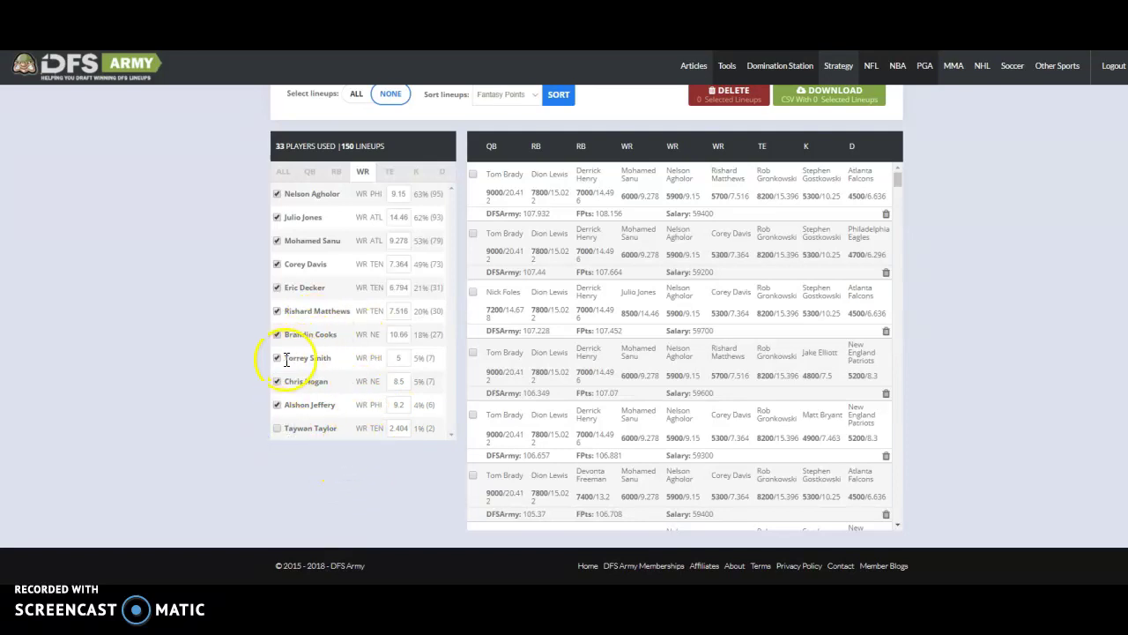
- Set Torrey Smith's projection to 4.5 and Brandin Cooks' projection to 11
left_click(400, 357)
key("BackSpace")
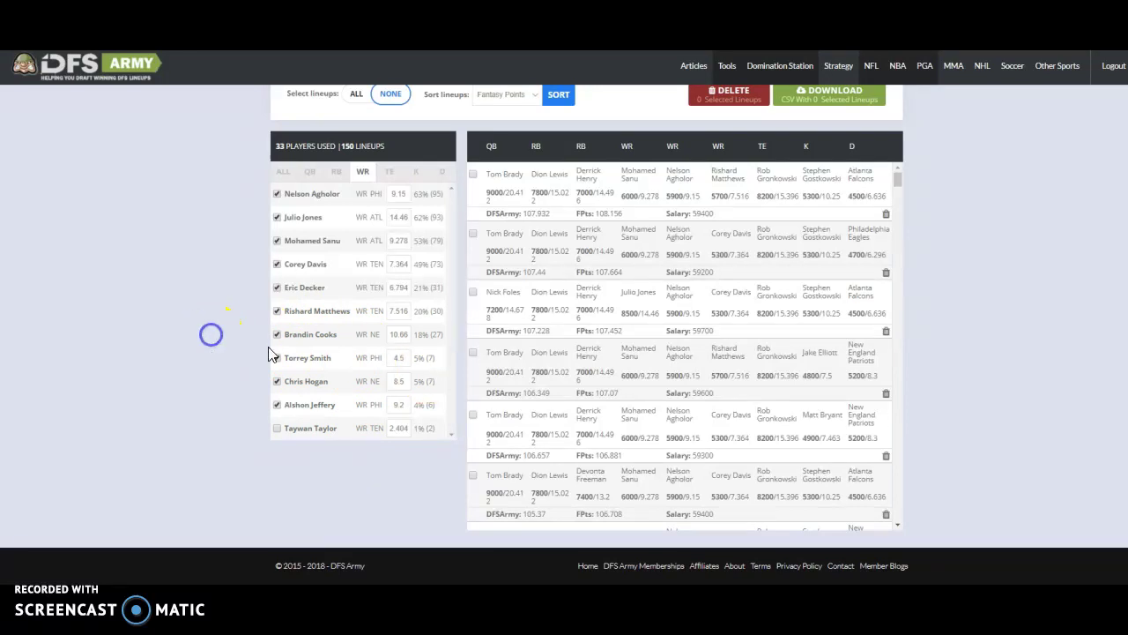
double_click(401, 333)
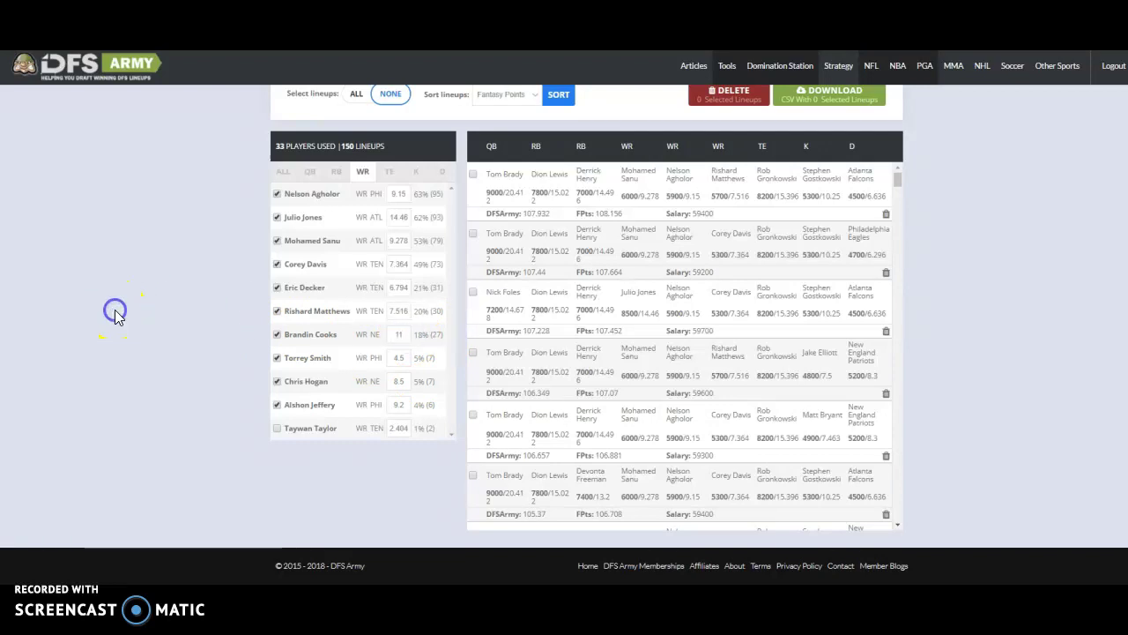
- Lower the projections of Corey Davis to 6.9 and Nelson Agholor to 9
left_click(398, 288)
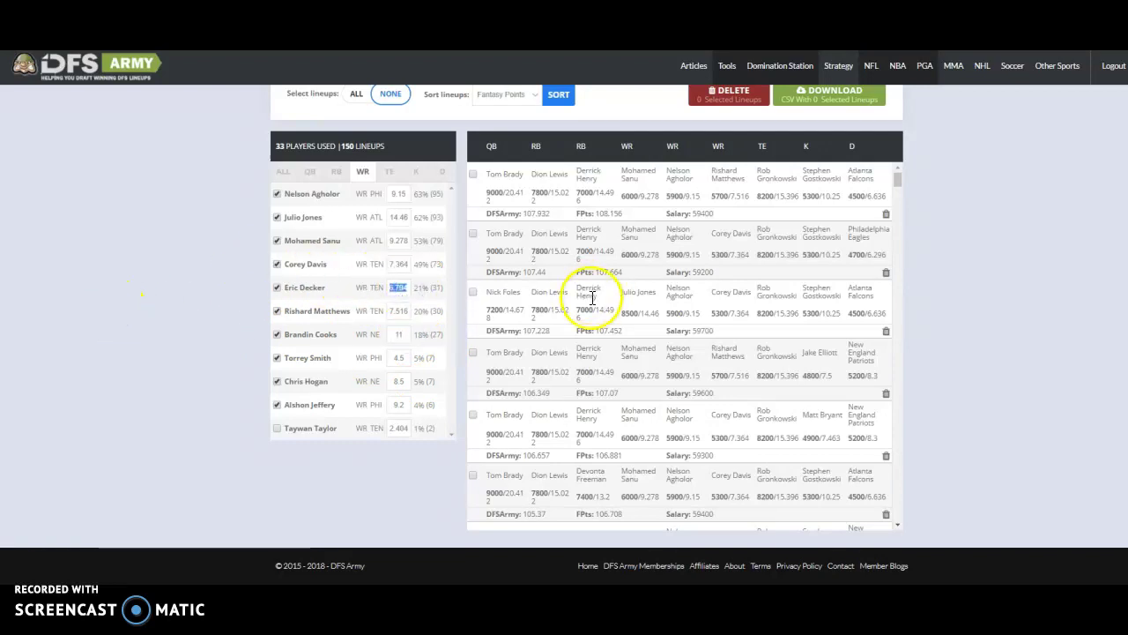
left_click(398, 263)
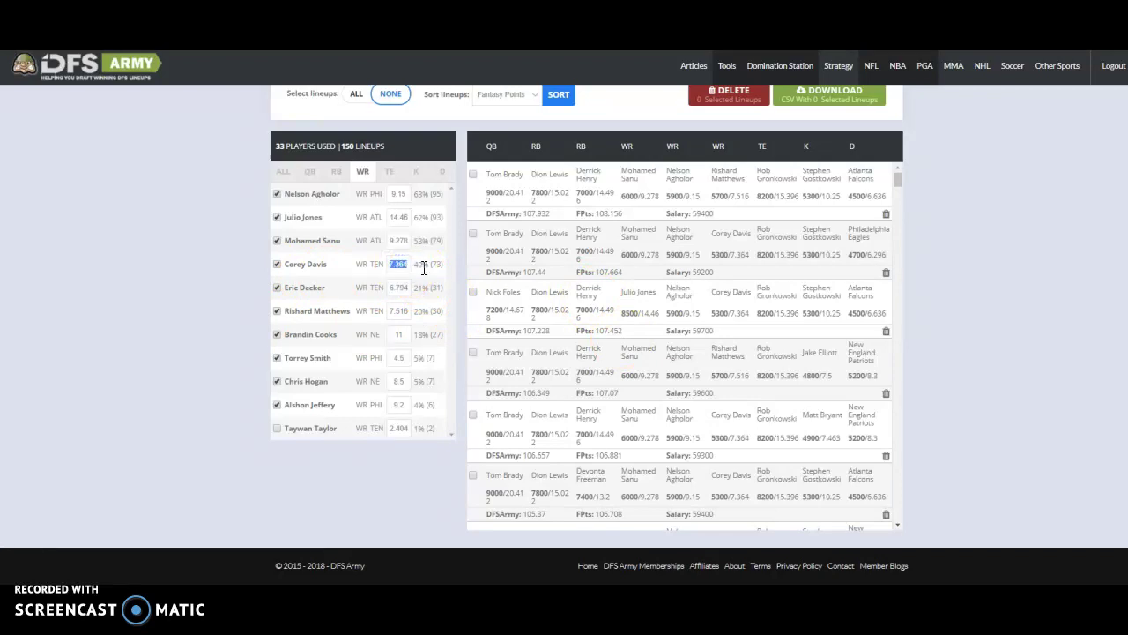
type("8")
left_click(374, 288)
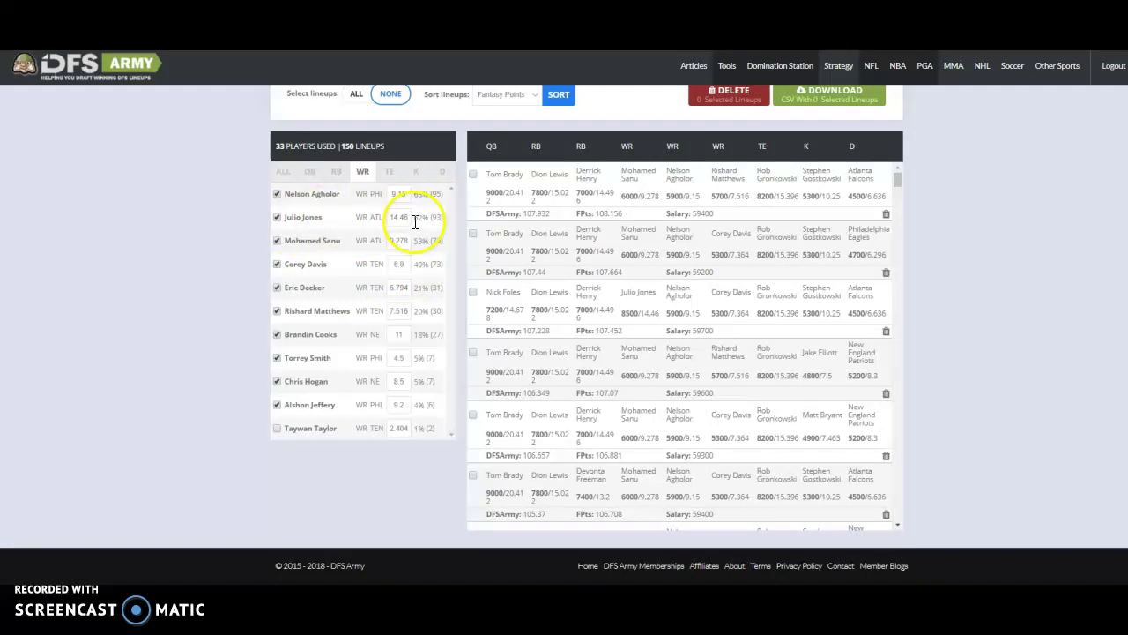
left_click(408, 194)
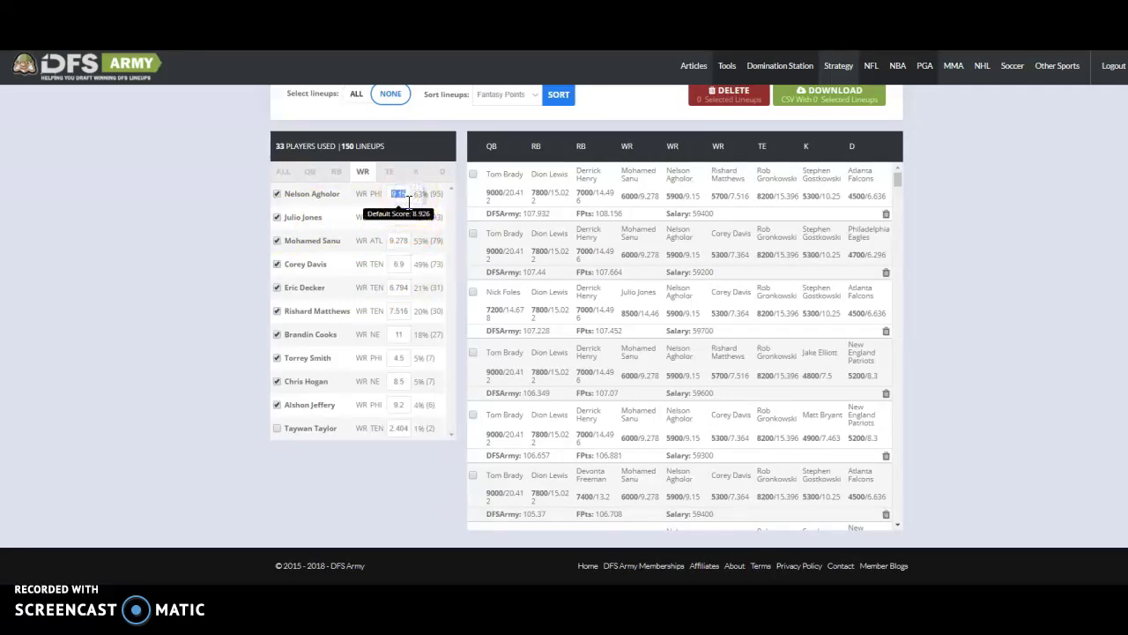
type("9")
- Set tight end Rob Gronkowski's projection to 15.35
scroll(64, 280, "up", 3)
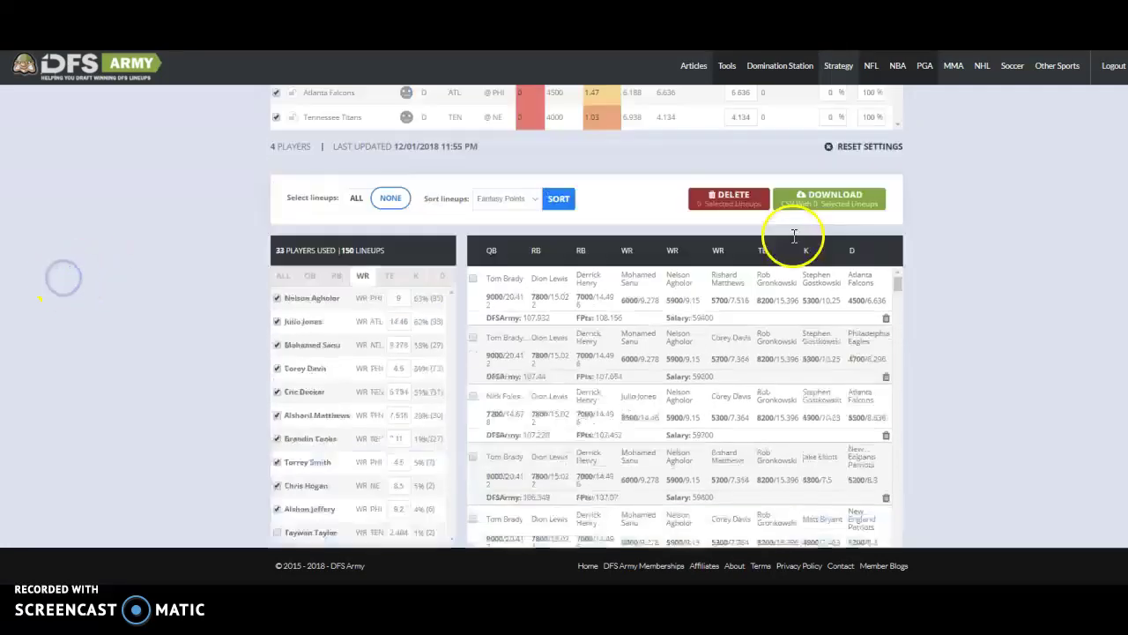
left_click(389, 356)
scroll(200, 255, "down", 2)
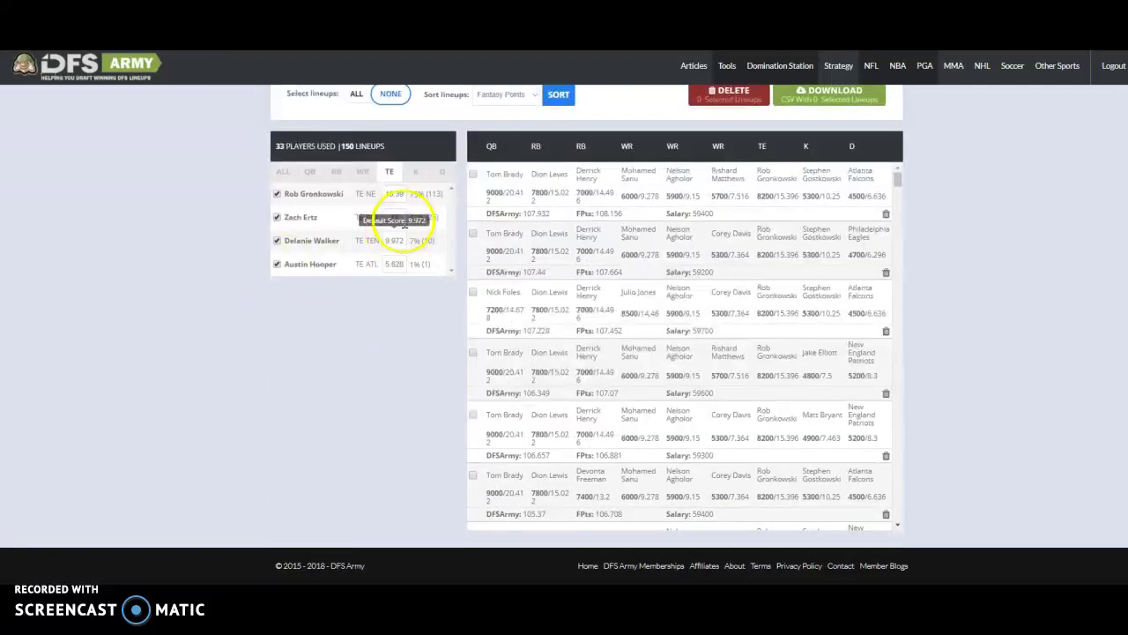
left_click(404, 193)
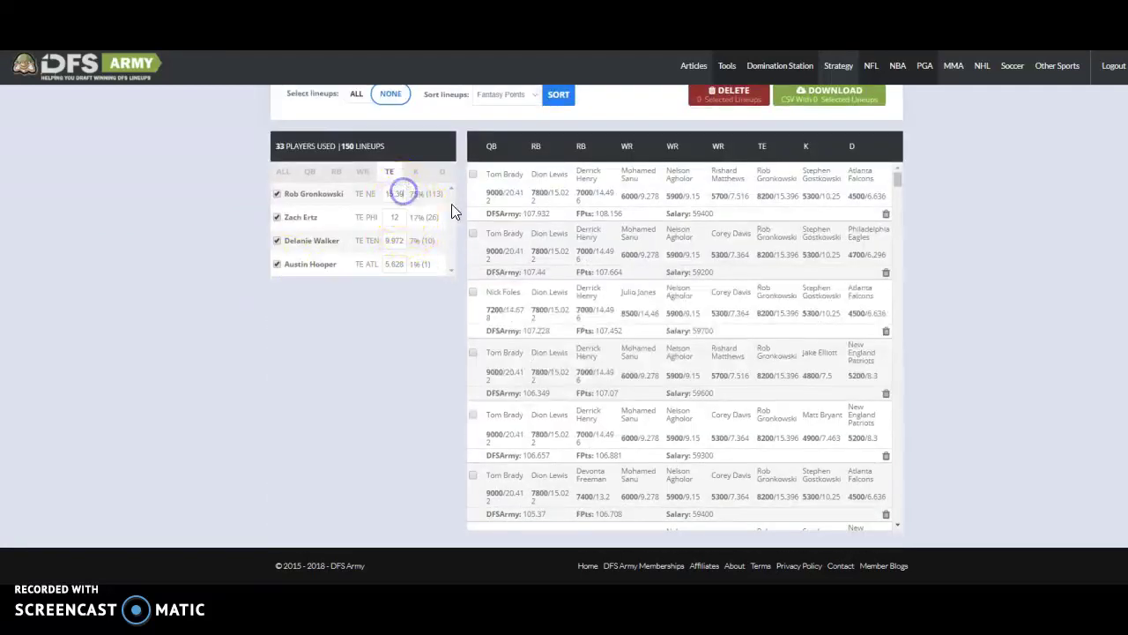
type("156")
key("BackSpace")
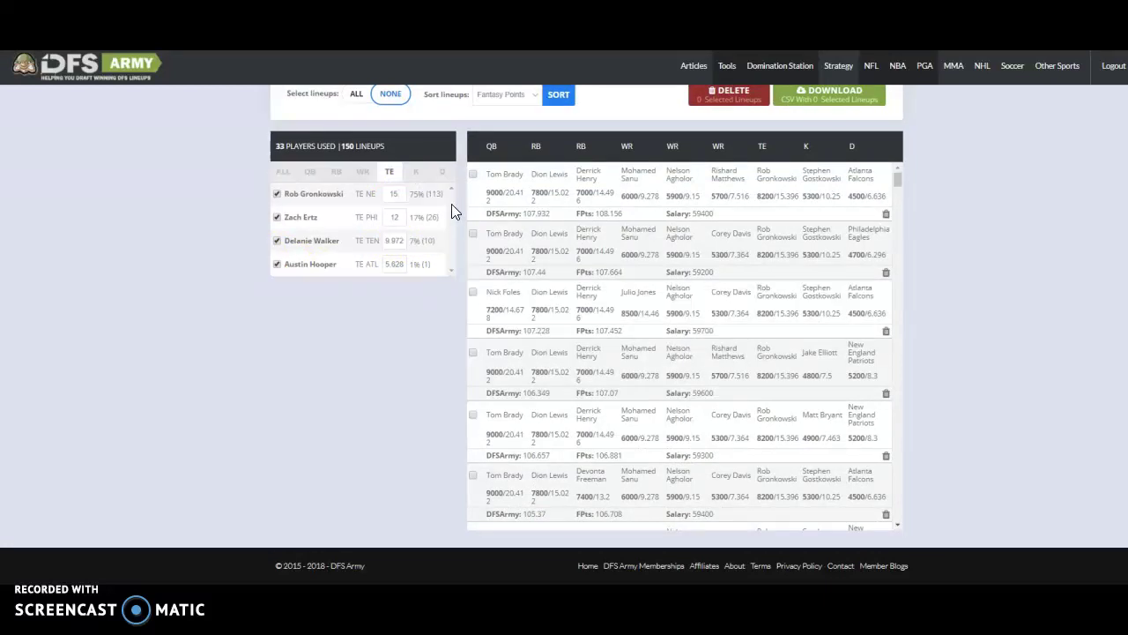
type(".35")
left_click(244, 373)
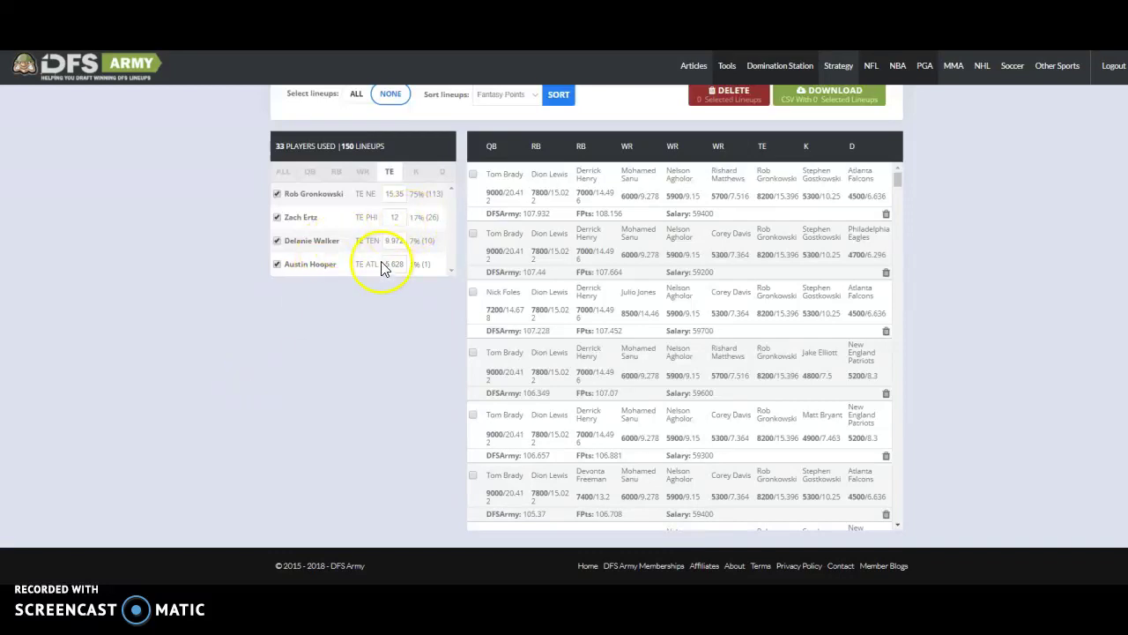
- Set the kicker projections to 6 for Ryan Succop, 10 for Stephen Gostkowski and 7.55 for Matt Bryant
left_click(415, 173)
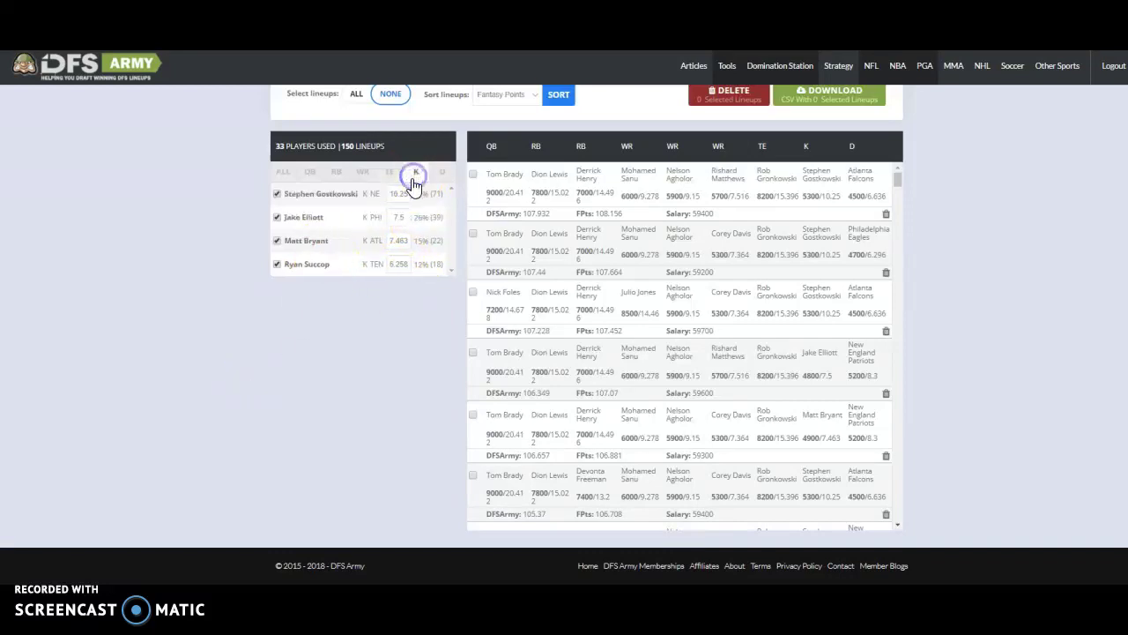
left_click(389, 171)
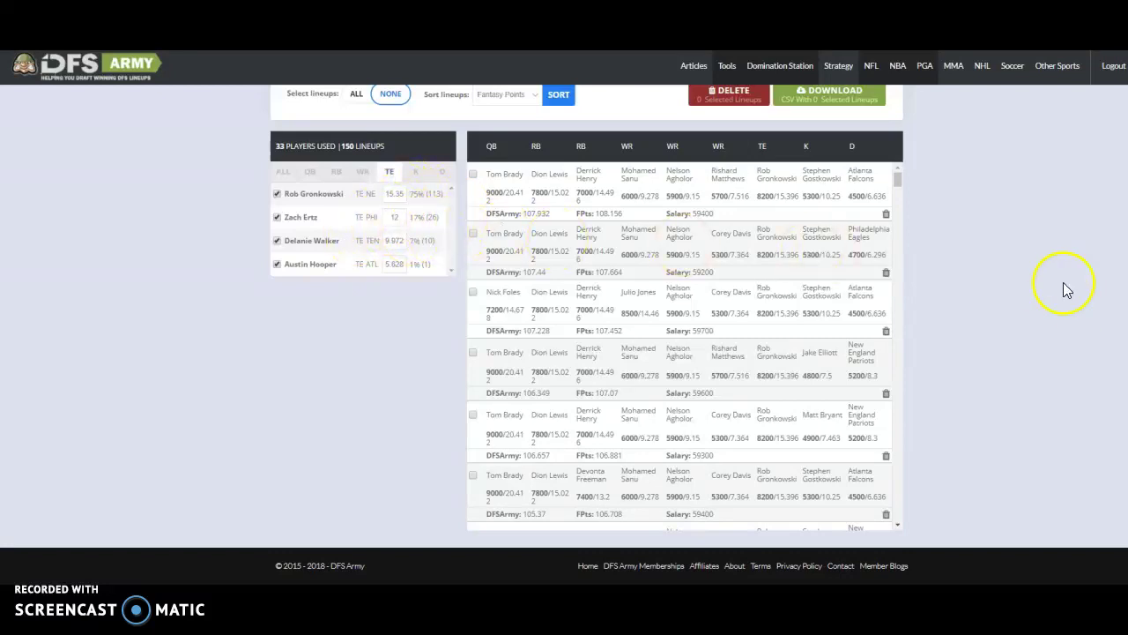
left_click(415, 171)
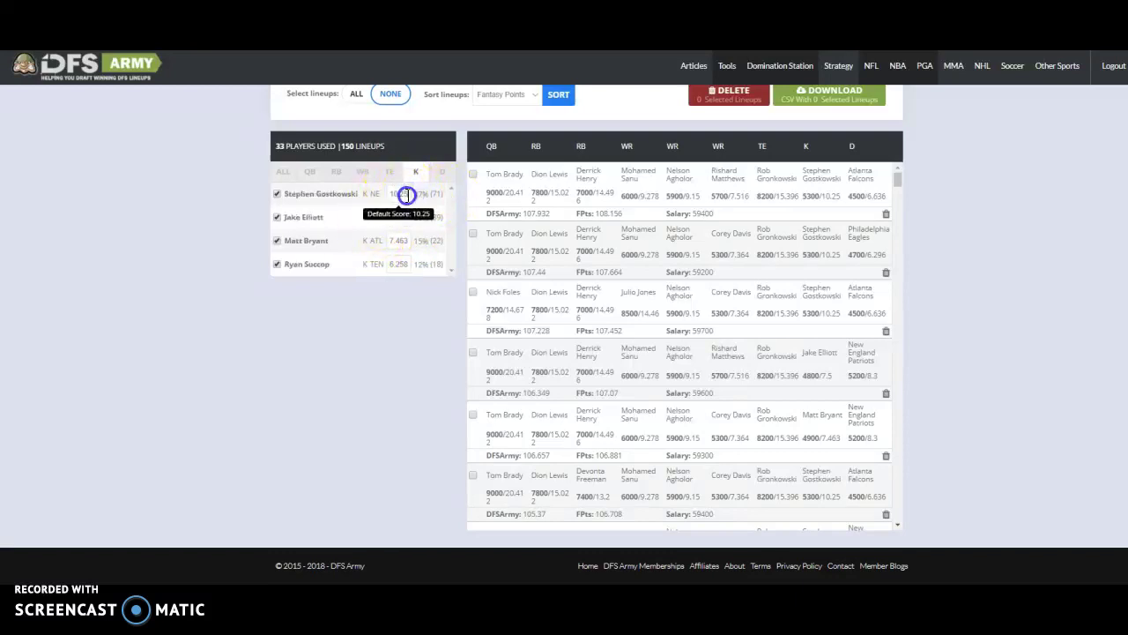
left_click(406, 195)
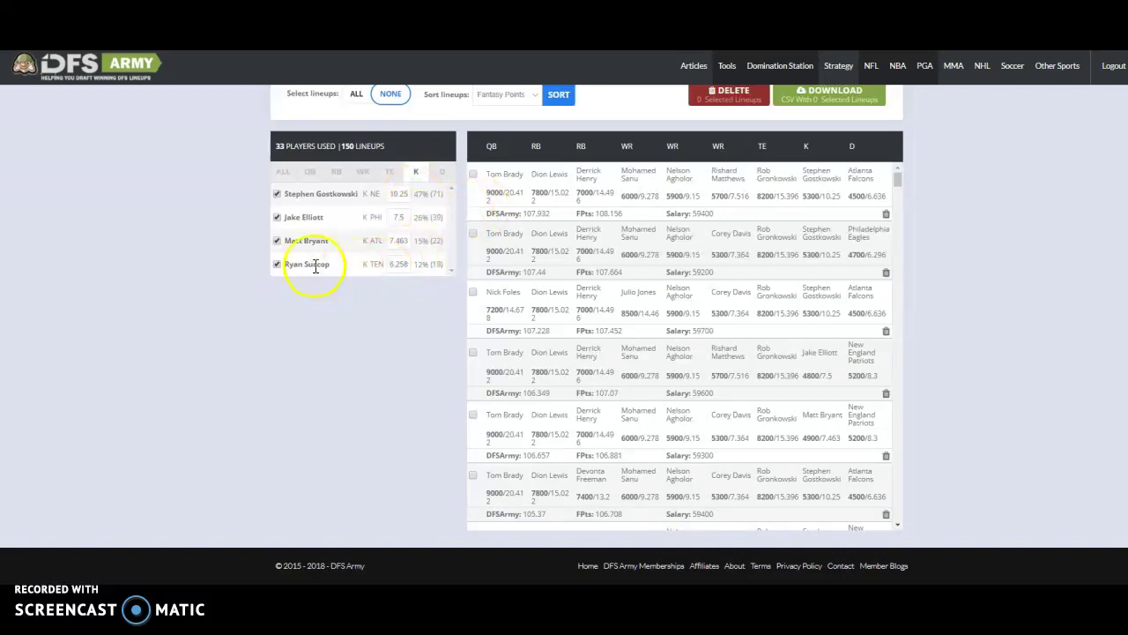
double_click(407, 264)
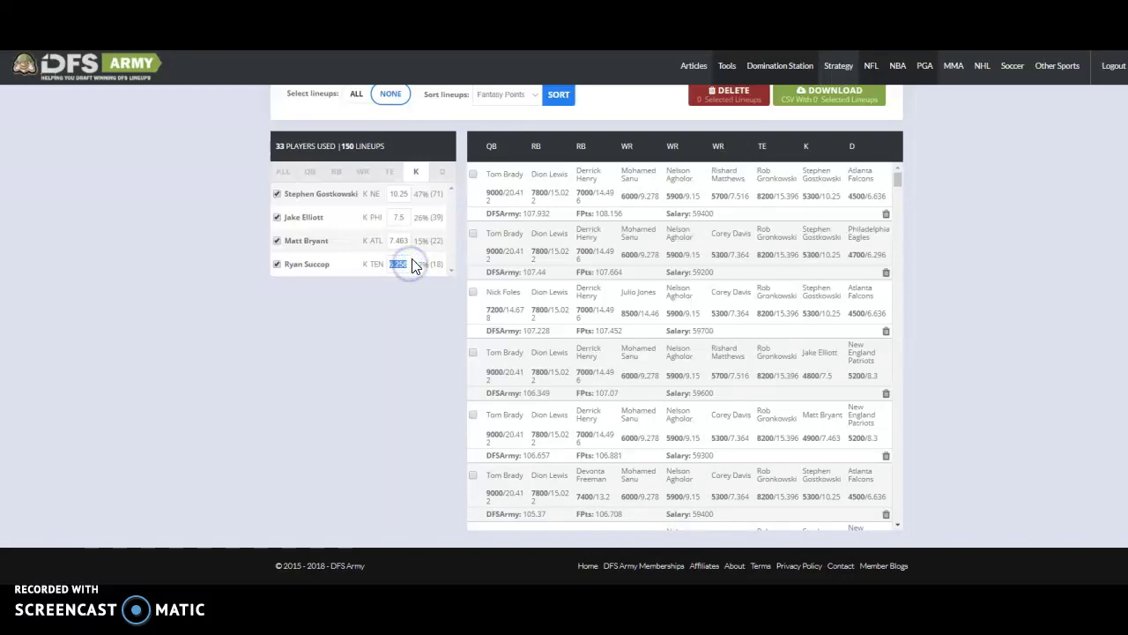
left_click(410, 193)
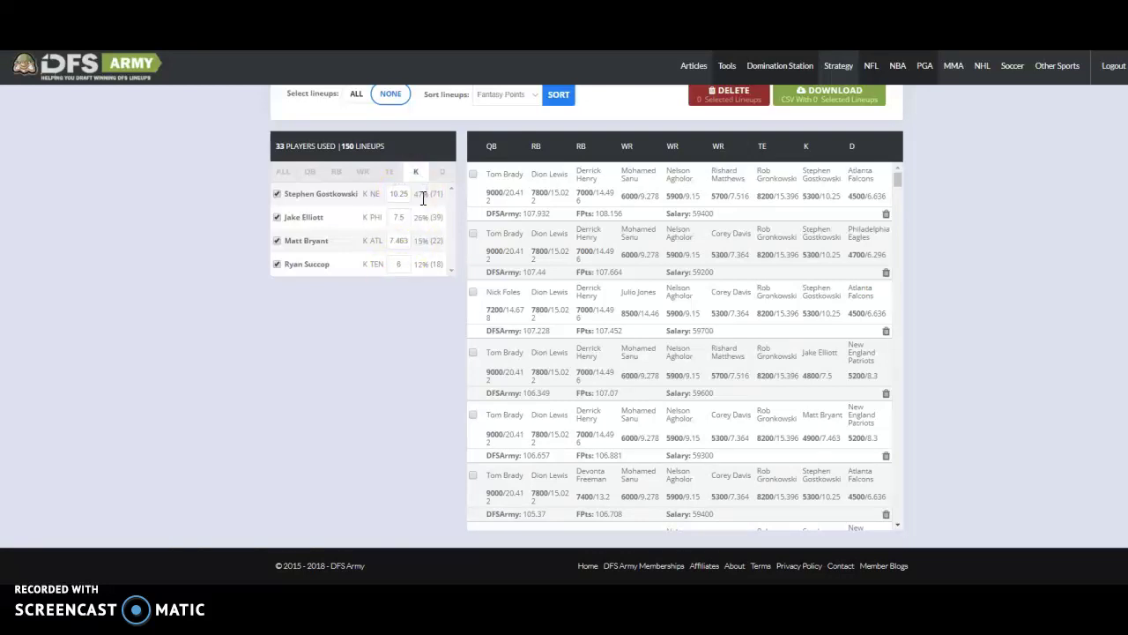
type(".")
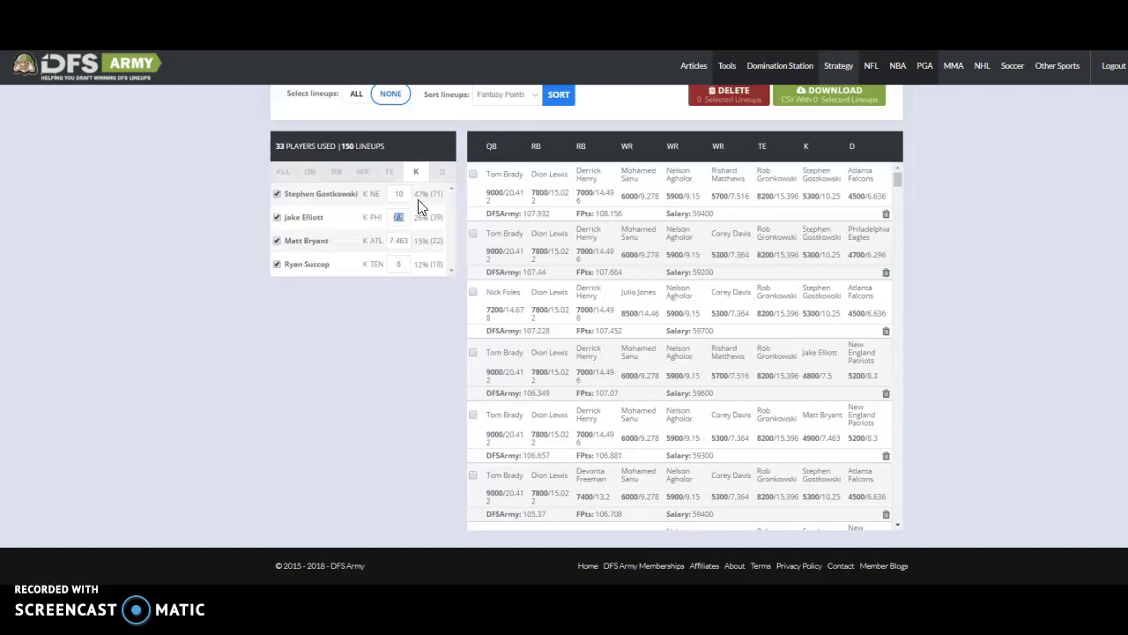
left_click(398, 236)
left_click(354, 400)
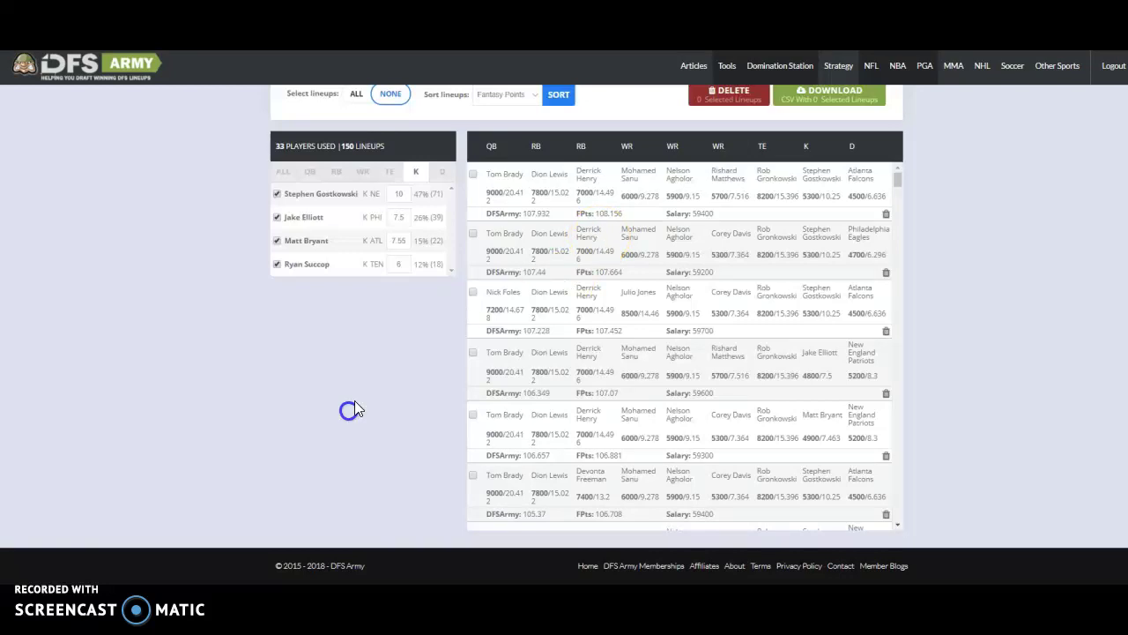
- Set the Atlanta Falcons defense projection to 6.436 and exclude the Tennessee Titans defense
left_click(438, 171)
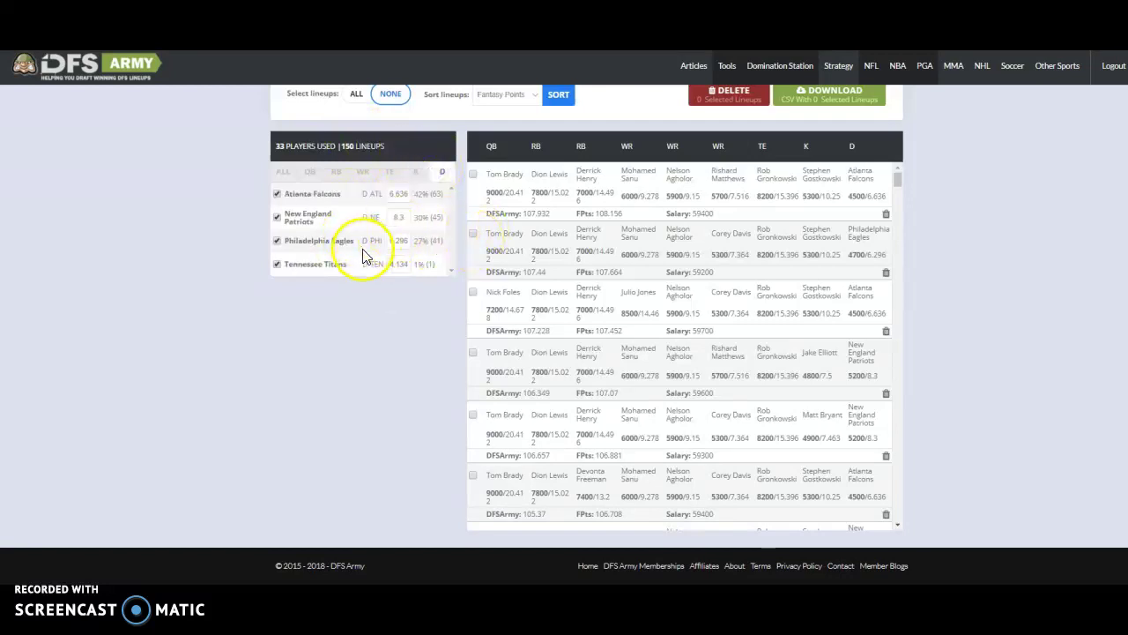
left_click(398, 193)
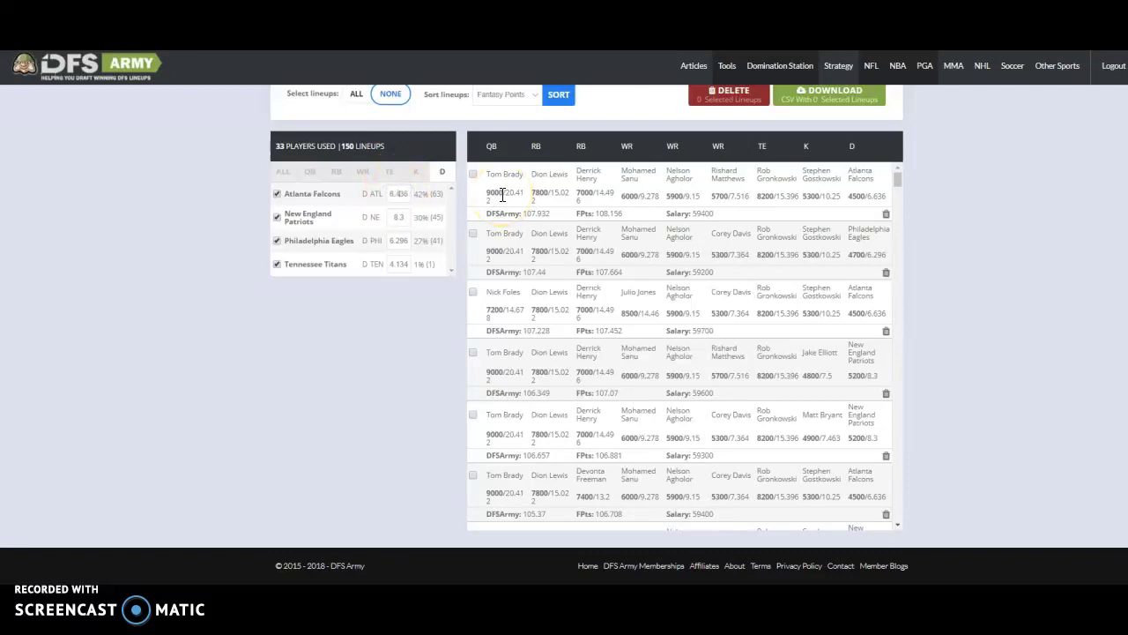
left_click(378, 333)
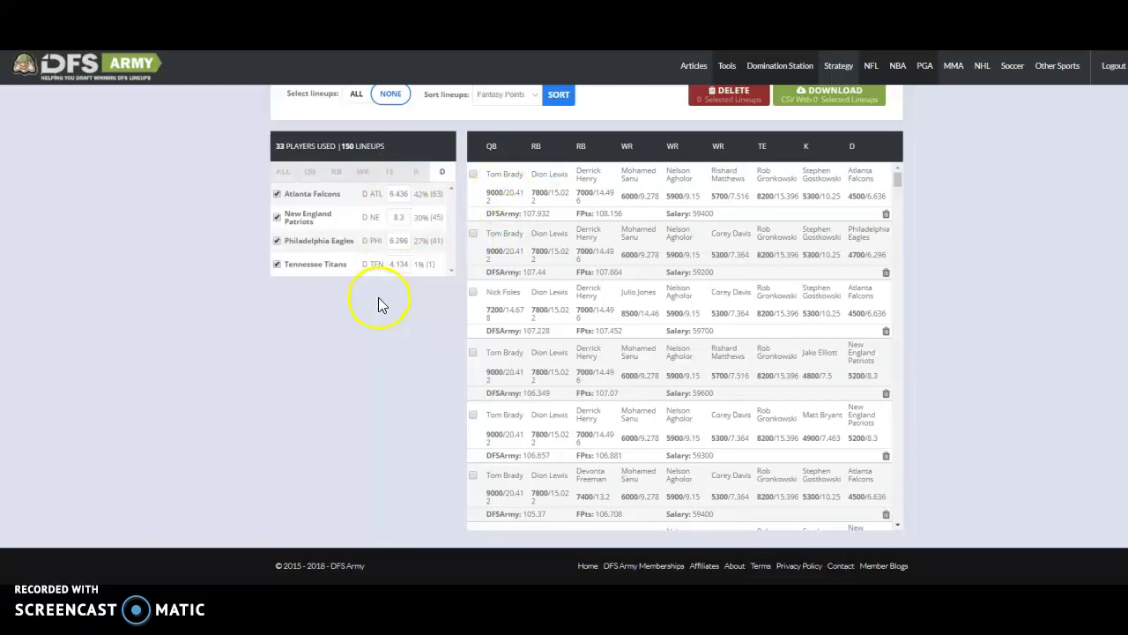
left_click(279, 266)
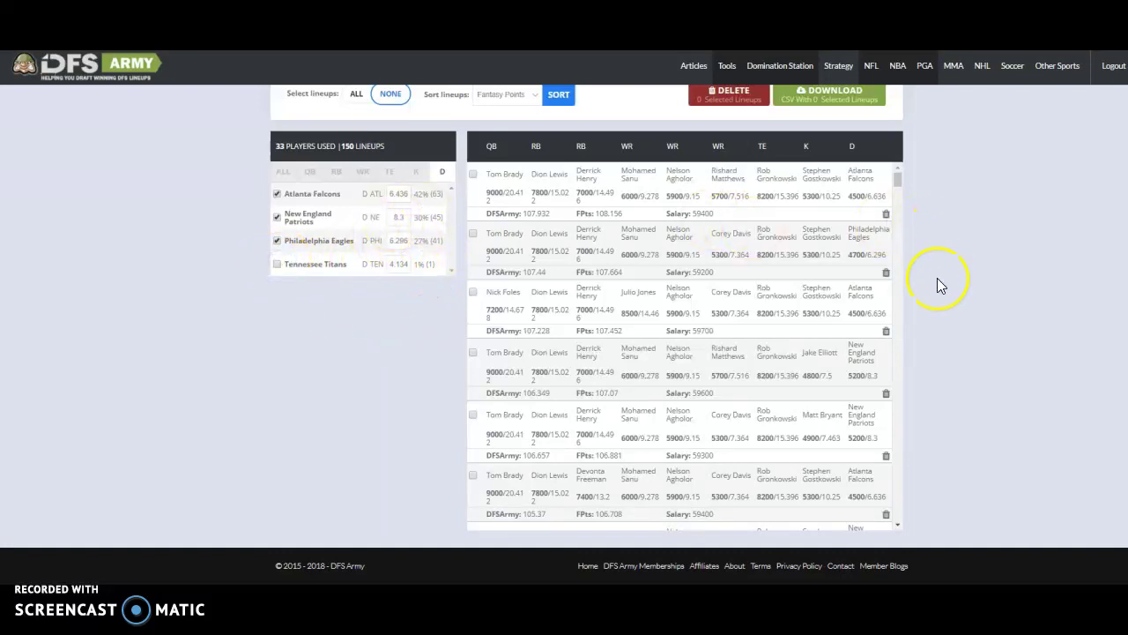
- Rerun the optimizer for 150 tournament lineups with the adjusted projections and exclusions
scroll(939, 272, "up", 5)
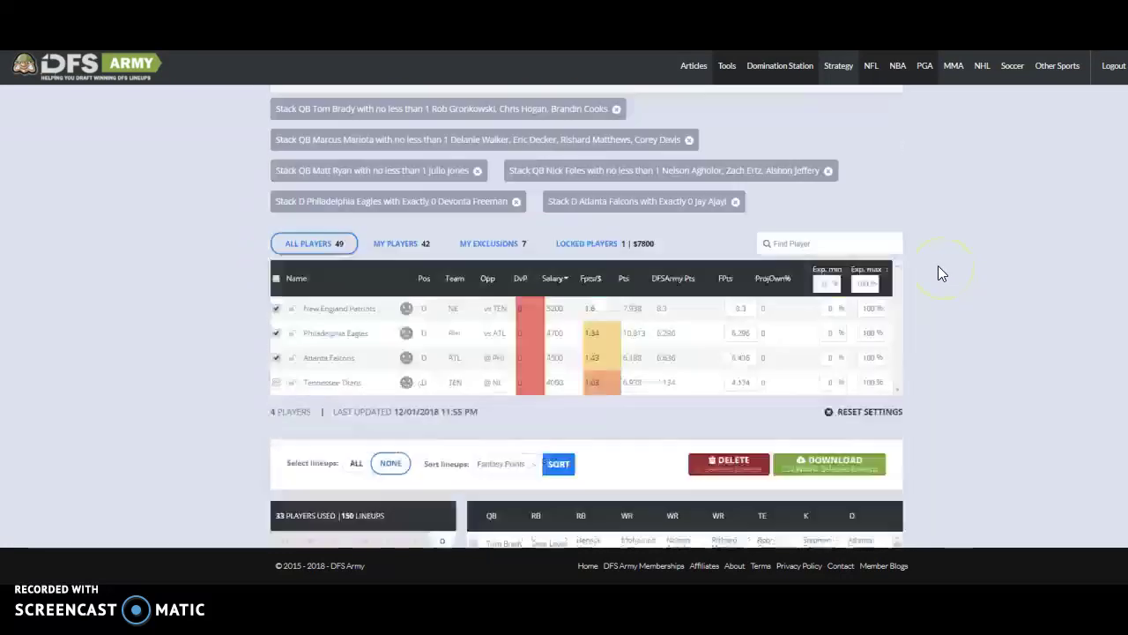
scroll(938, 269, "up", 6)
left_click(878, 373)
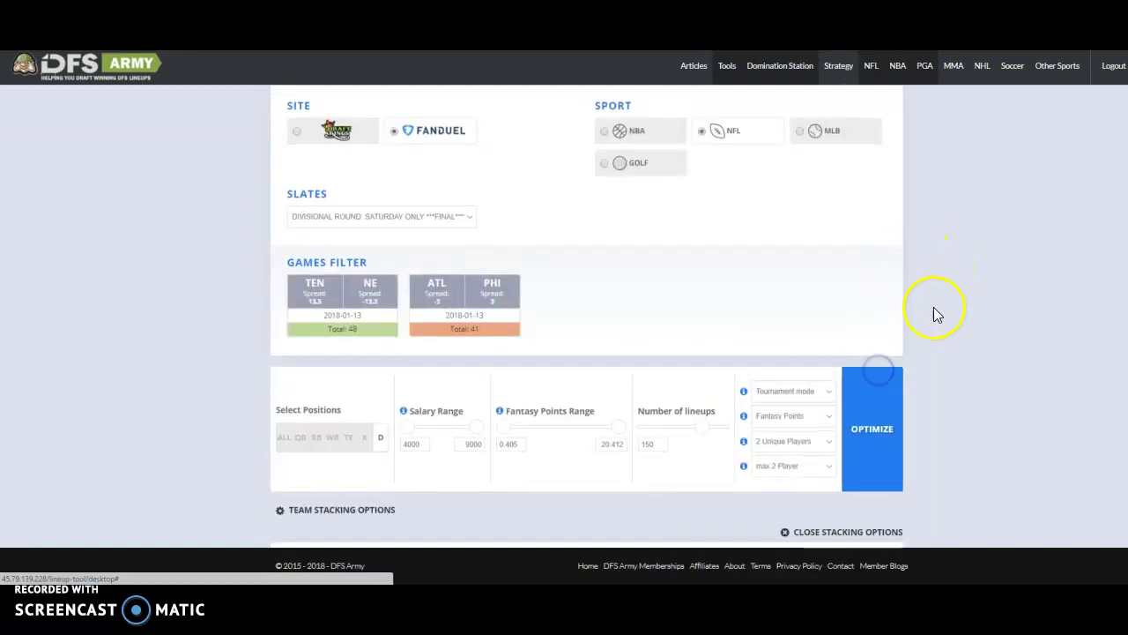
scroll(929, 269, "down", 10)
scroll(930, 268, "up", 6)
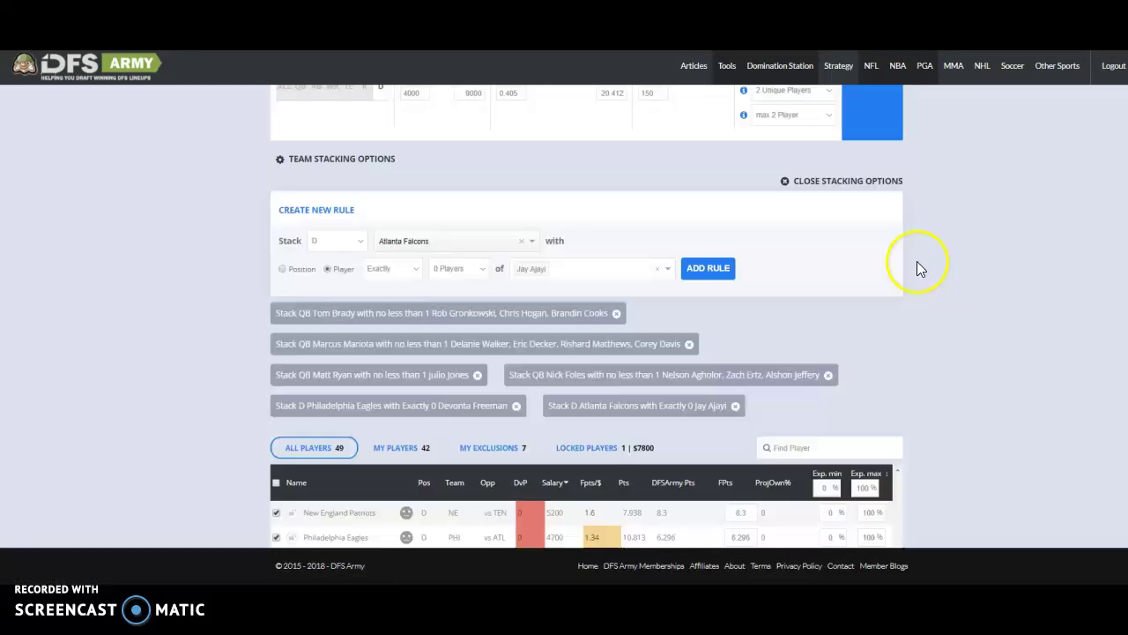
scroll(919, 269, "up", 1)
left_click(885, 150)
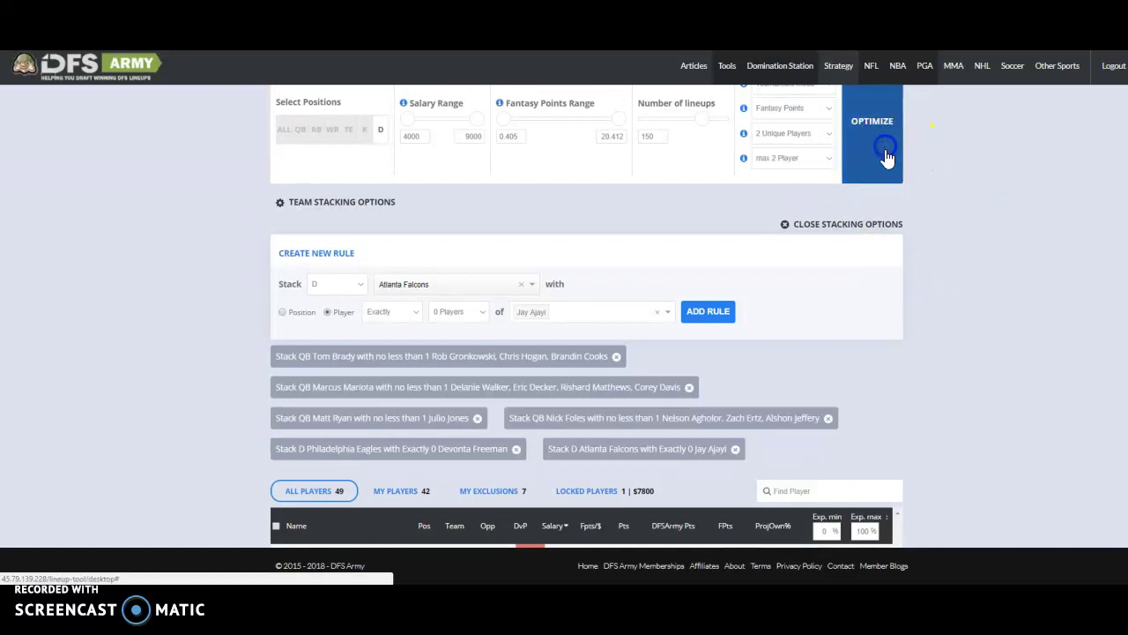
- Check quarterback, running back and wide receiver exposure in the lineups from the latest run
scroll(991, 186, "down", 9)
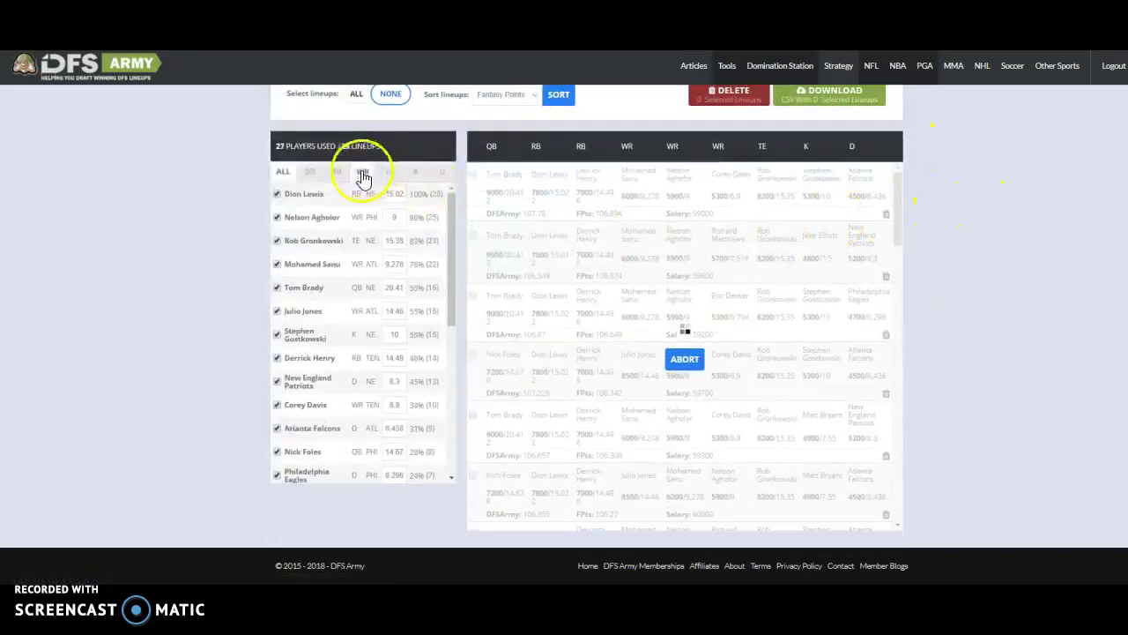
left_click(310, 173)
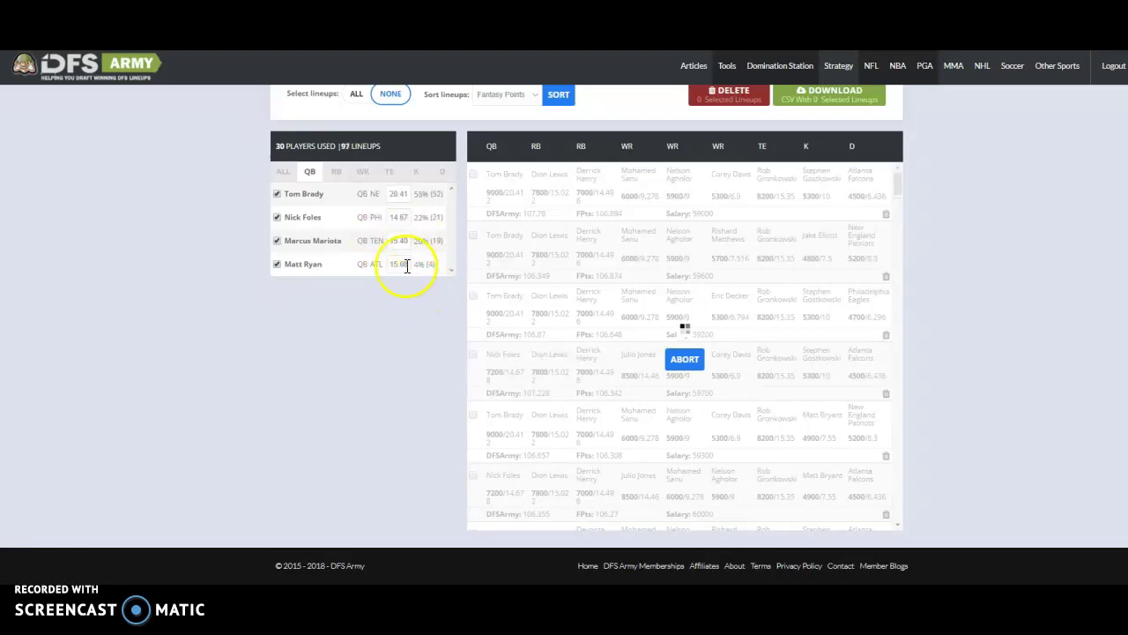
left_click(338, 183)
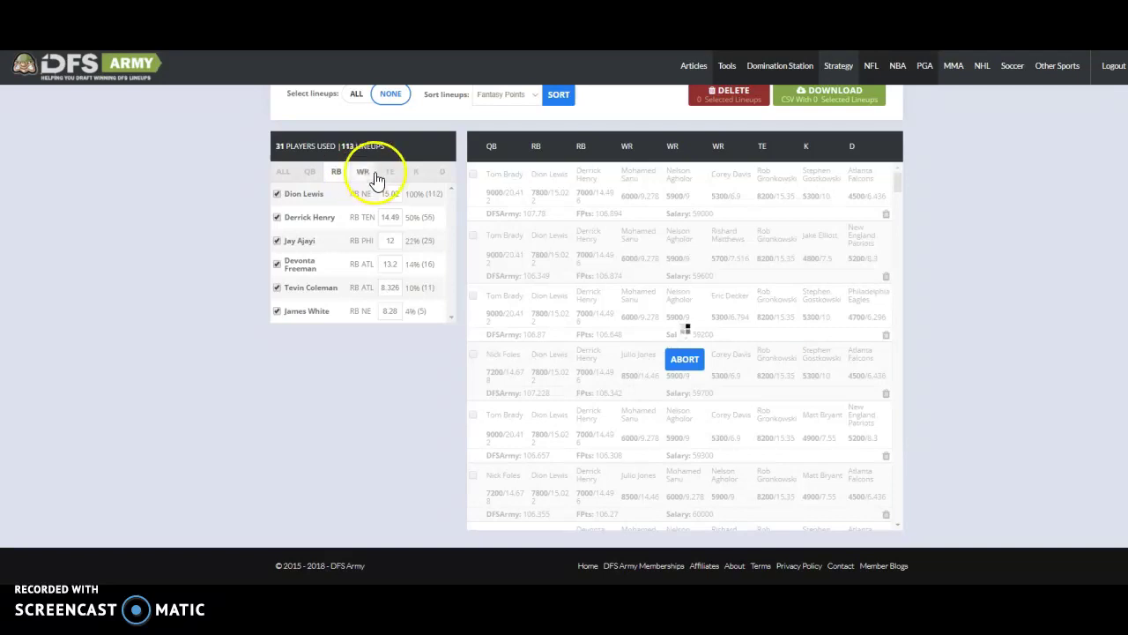
left_click(374, 175)
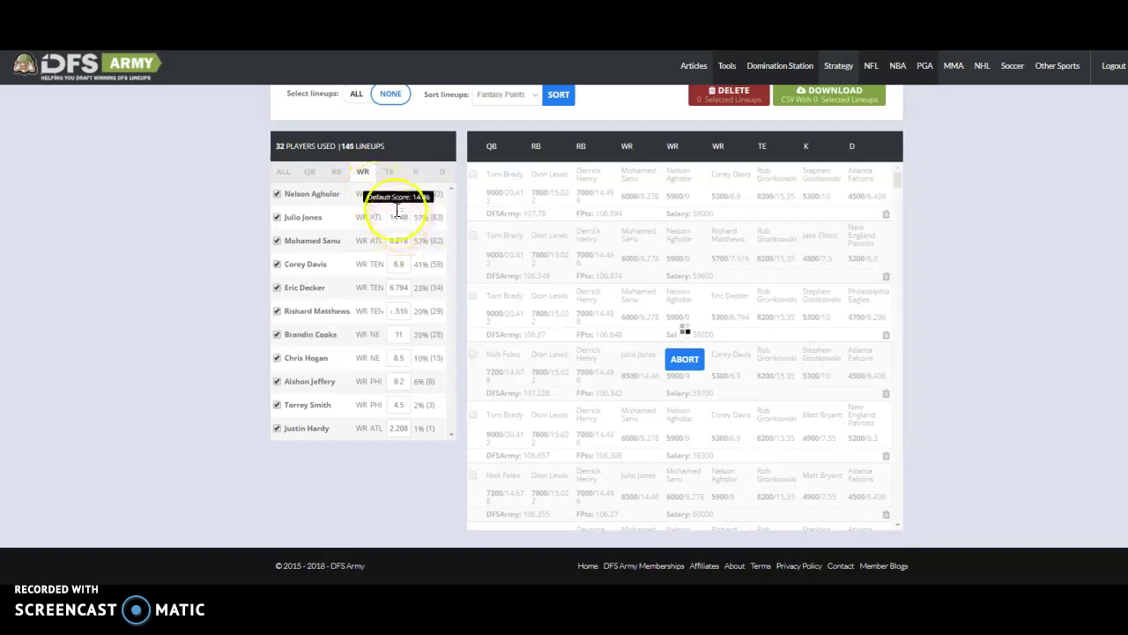
- Set the wide receiver projections to 8.7 for Nelson Agholor and 9 for Mohamed Sanu
left_click(680, 363)
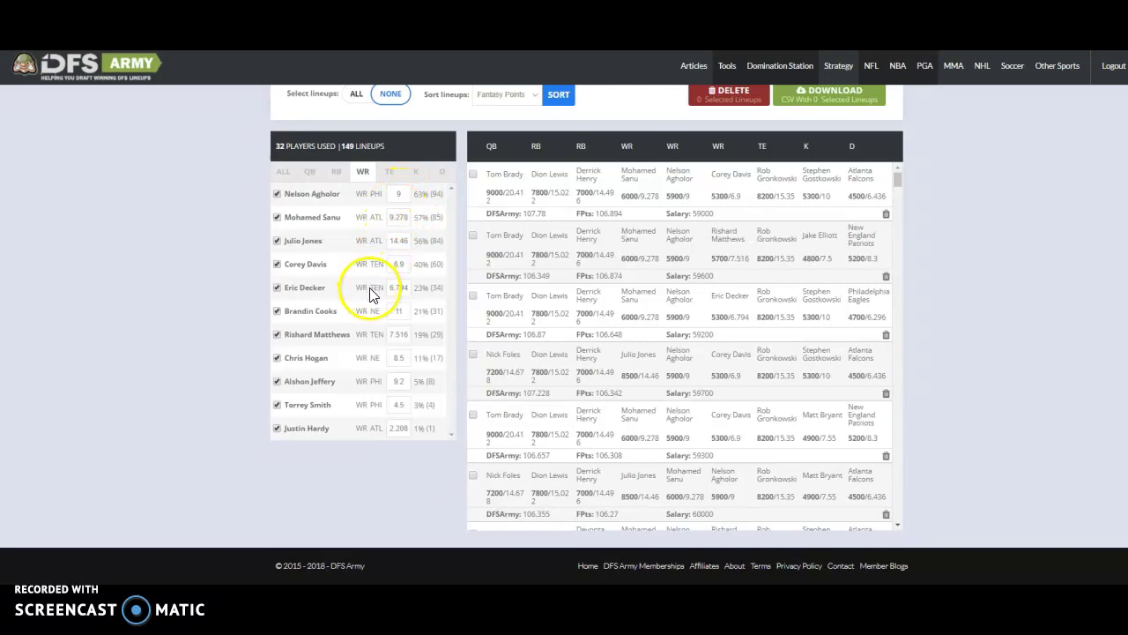
left_click(401, 195)
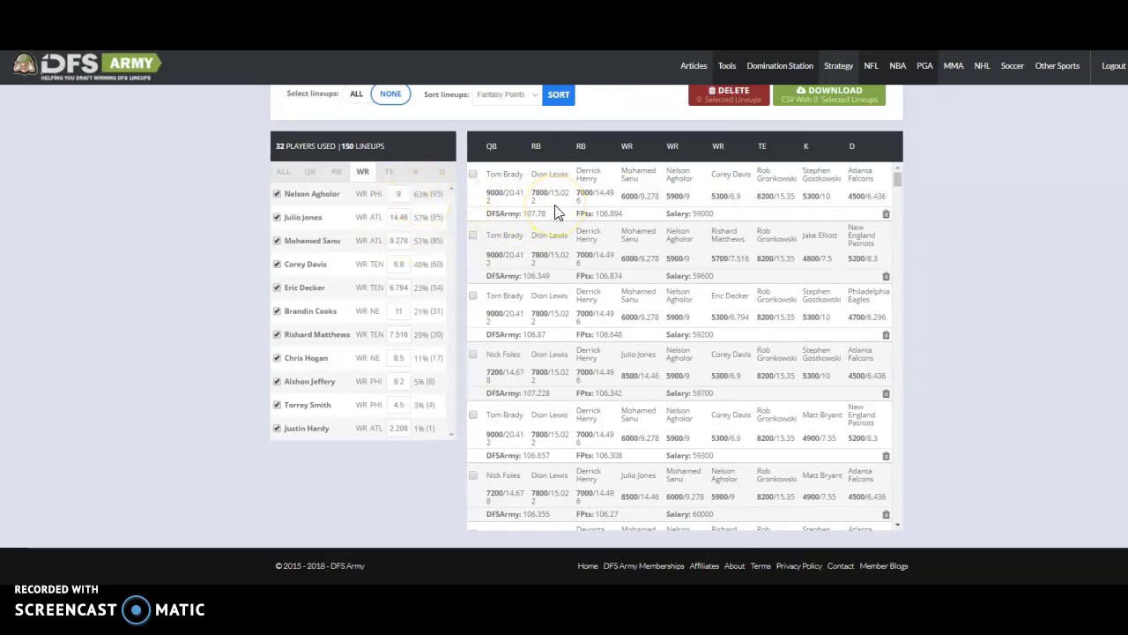
key("BackSpace")
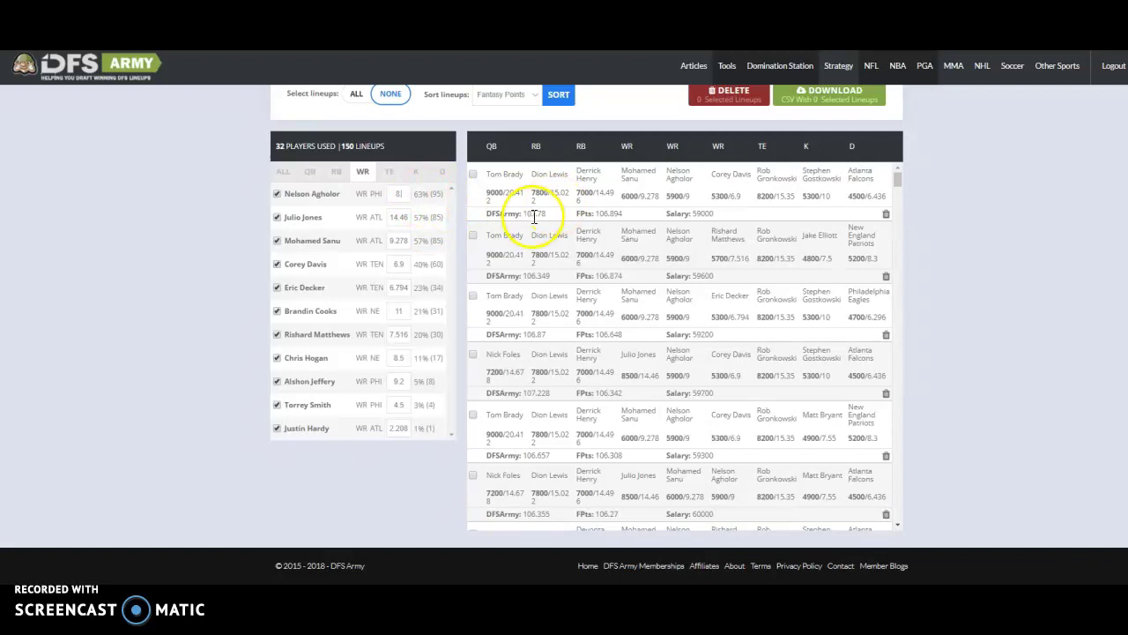
type("8.7")
left_click(73, 262)
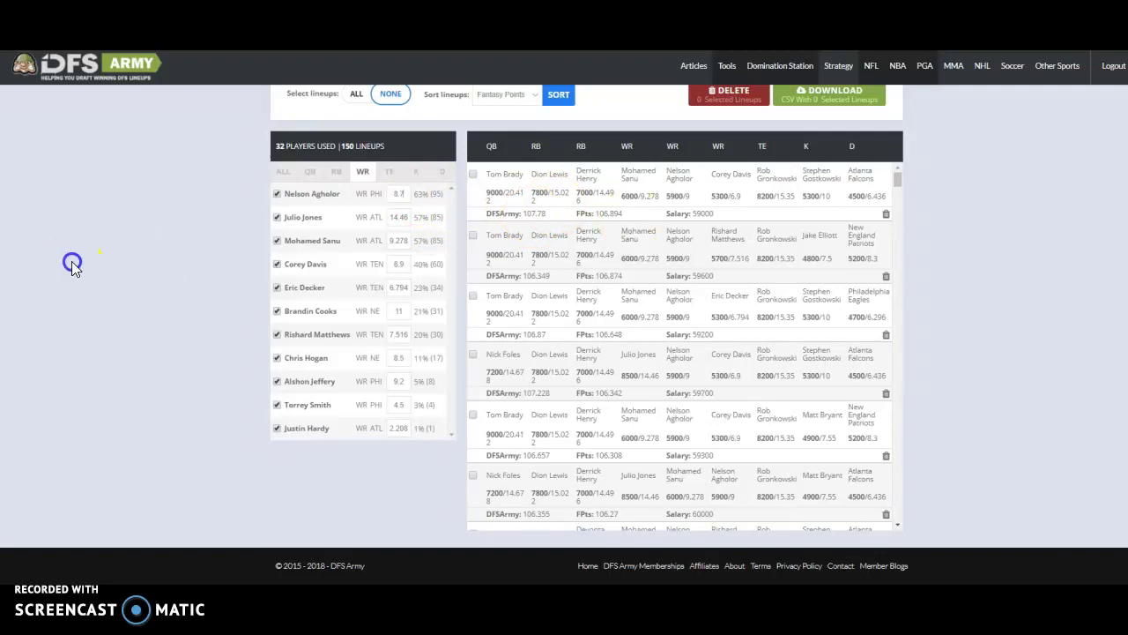
left_click(408, 239)
key("BackSpace")
key("BackSpace")
key("BackSpace")
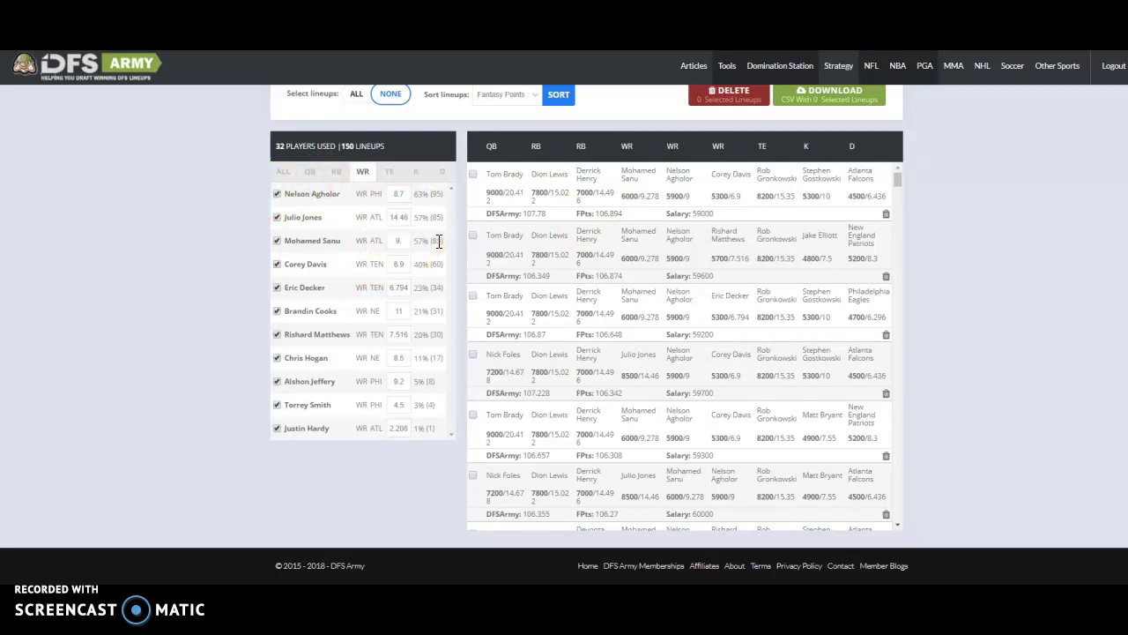
- Set the wide receiver projections to 6.7 for Corey Davis and 11.15 for Brandin Cooks
left_click(403, 266)
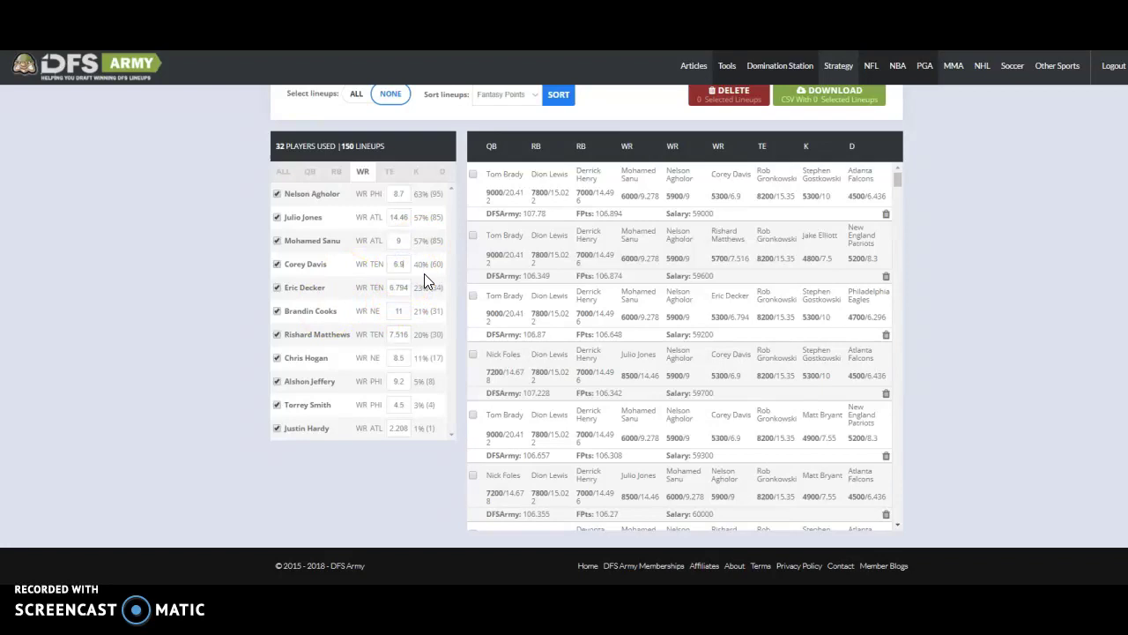
key("BackSpace")
left_click(395, 331)
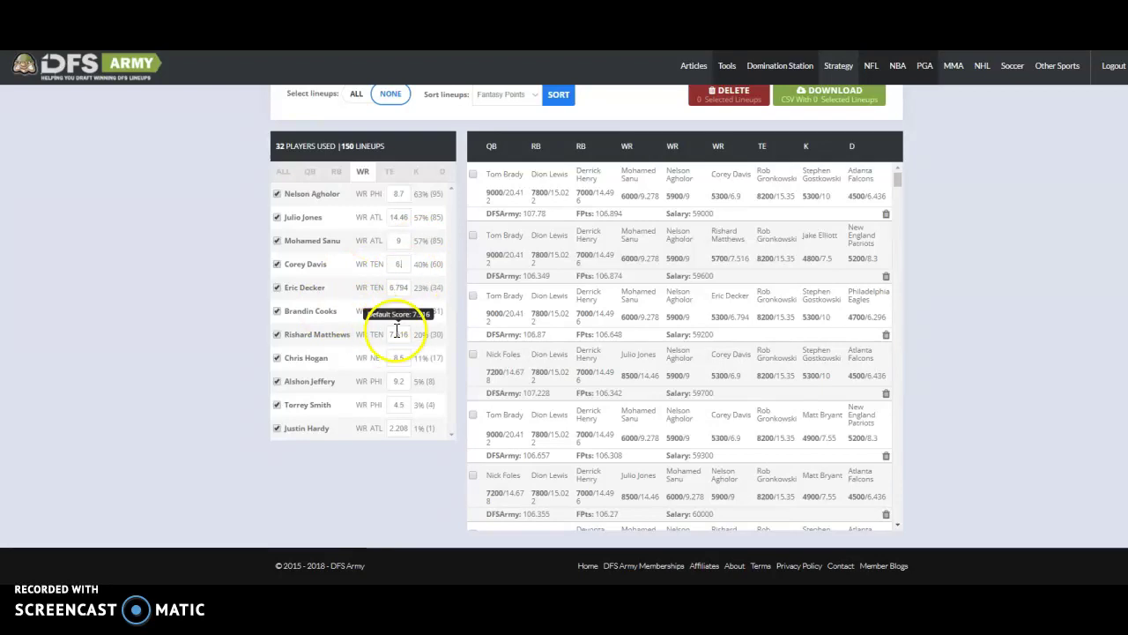
left_click(402, 261)
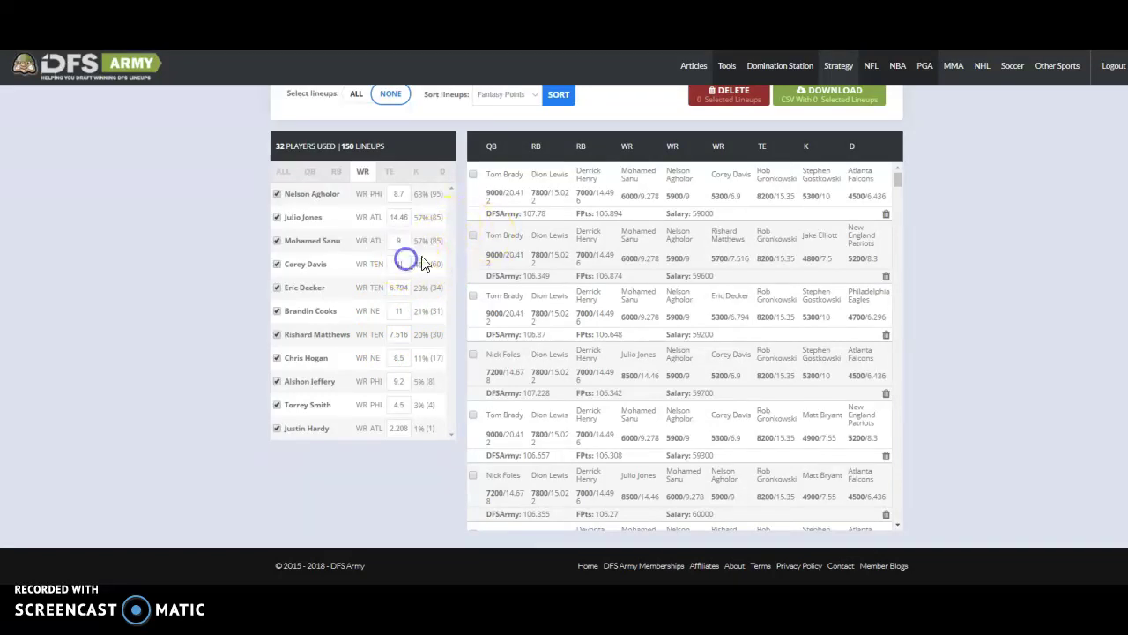
left_click(403, 264)
left_click(400, 312)
type(".15")
key("Tab")
- Set the wide receiver projections to 8 for Chris Hogan and 9.7 for Alshon Jeffery
left_click(399, 358)
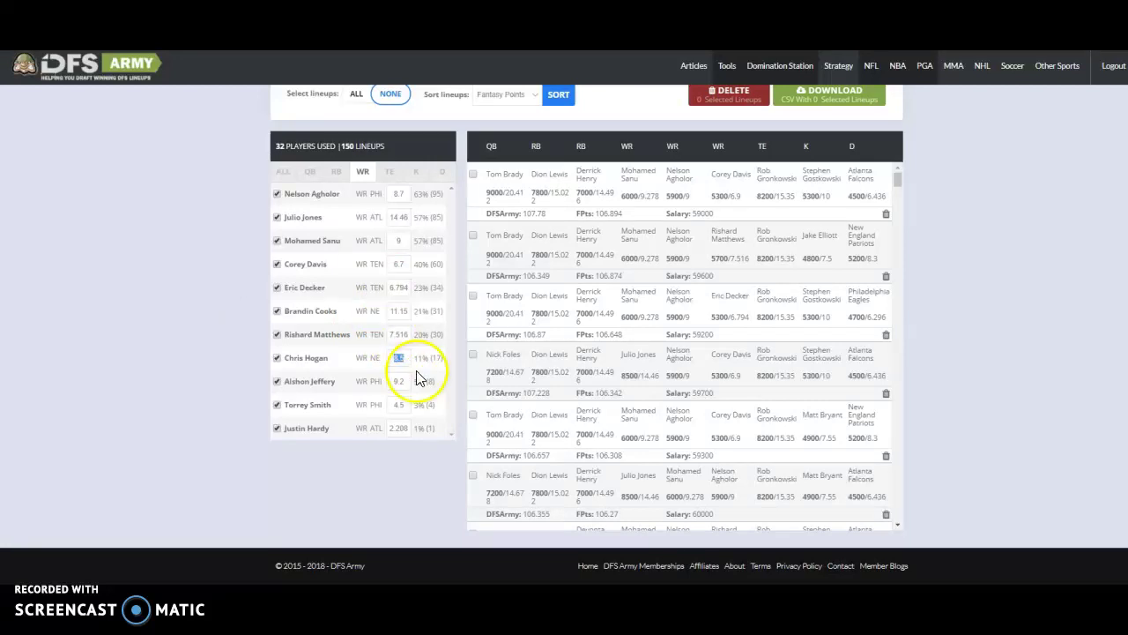
left_click(405, 356)
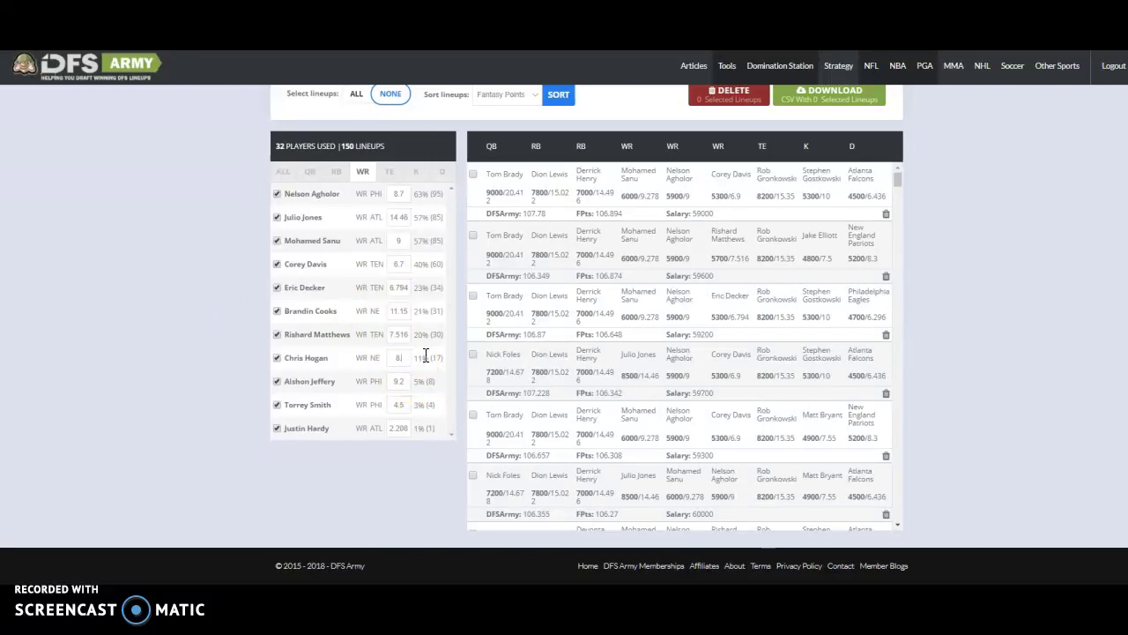
type(".1")
left_click(417, 358)
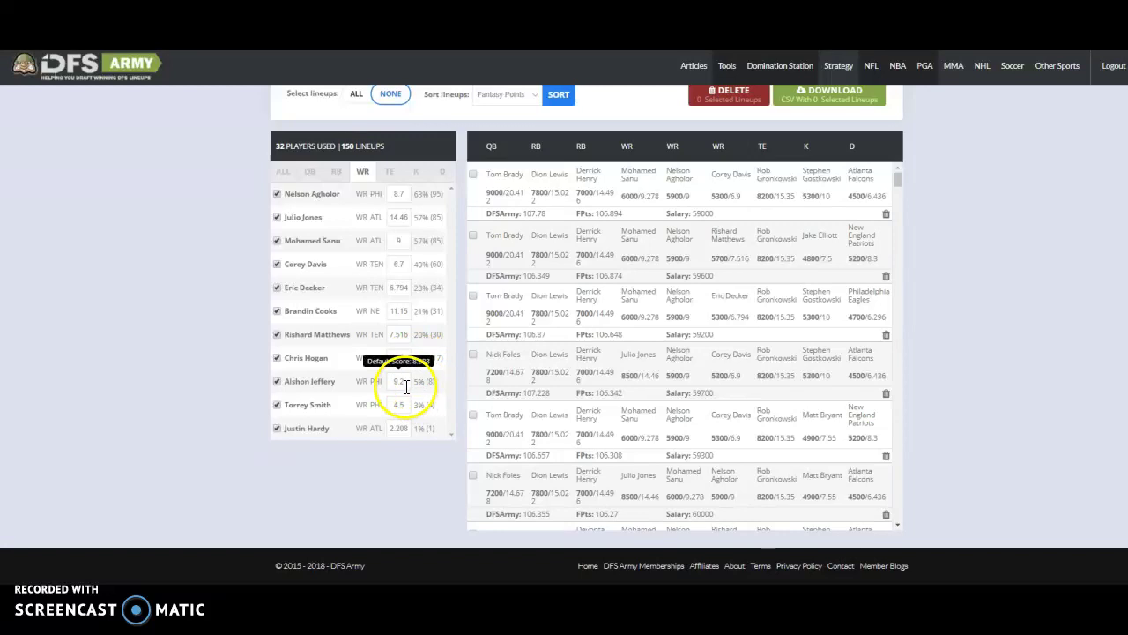
left_click(403, 385)
type("9")
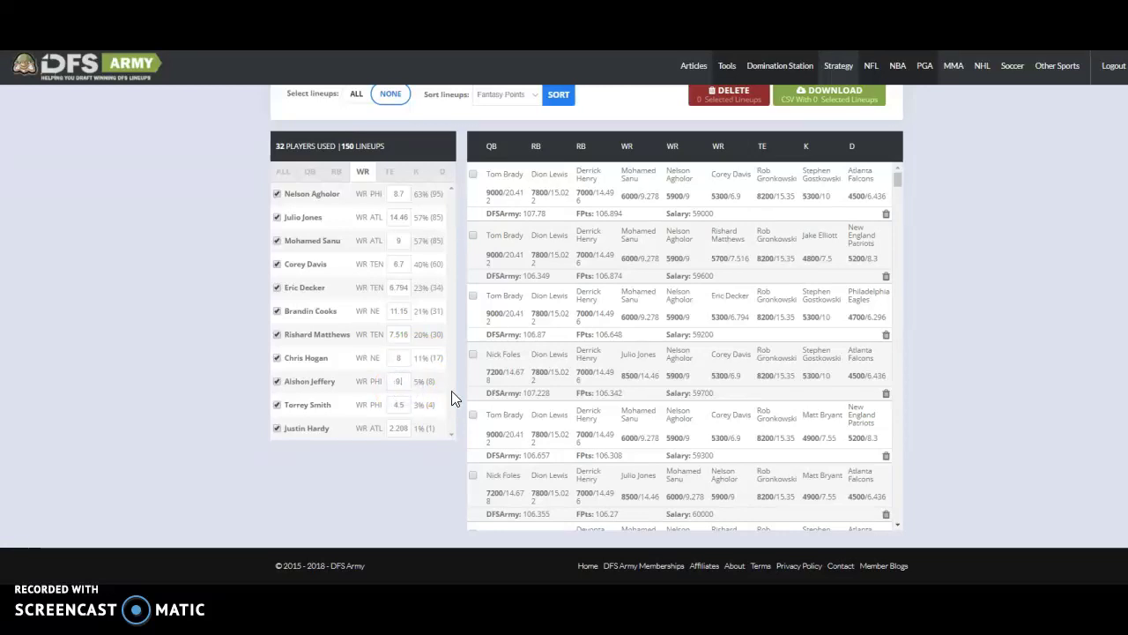
type(".")
key("BackSpace")
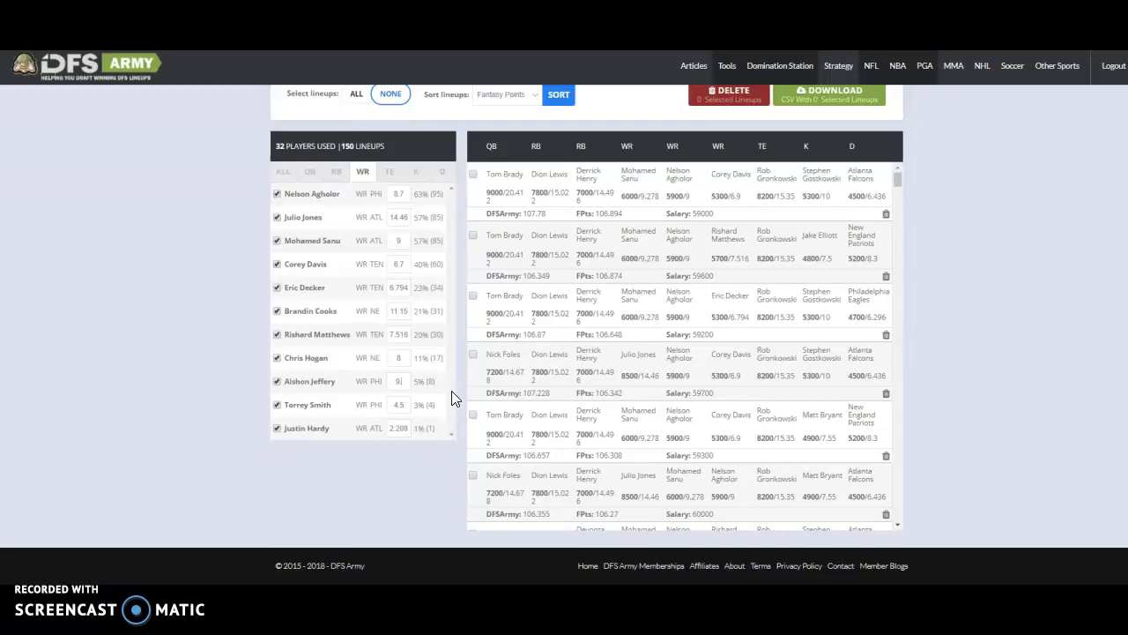
type("7")
left_click(282, 529)
left_click(379, 463)
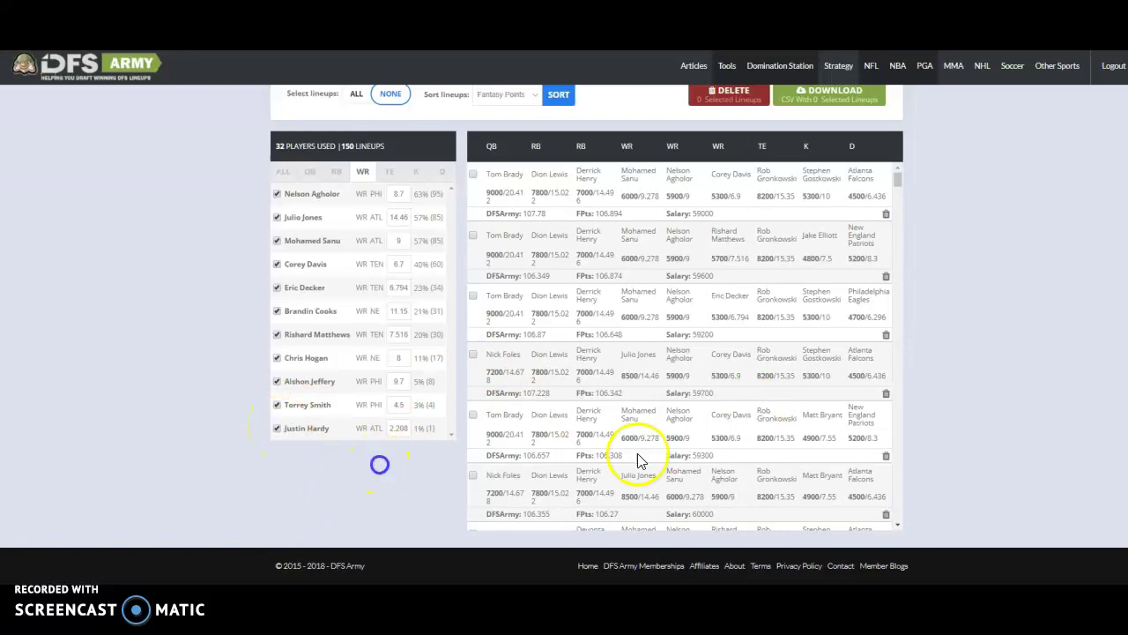
- Rerun the optimizer for 150 tournament lineups with the adjusted receiver projections and check the quarterback exposure
scroll(956, 375, "up", 2)
scroll(914, 285, "up", 8)
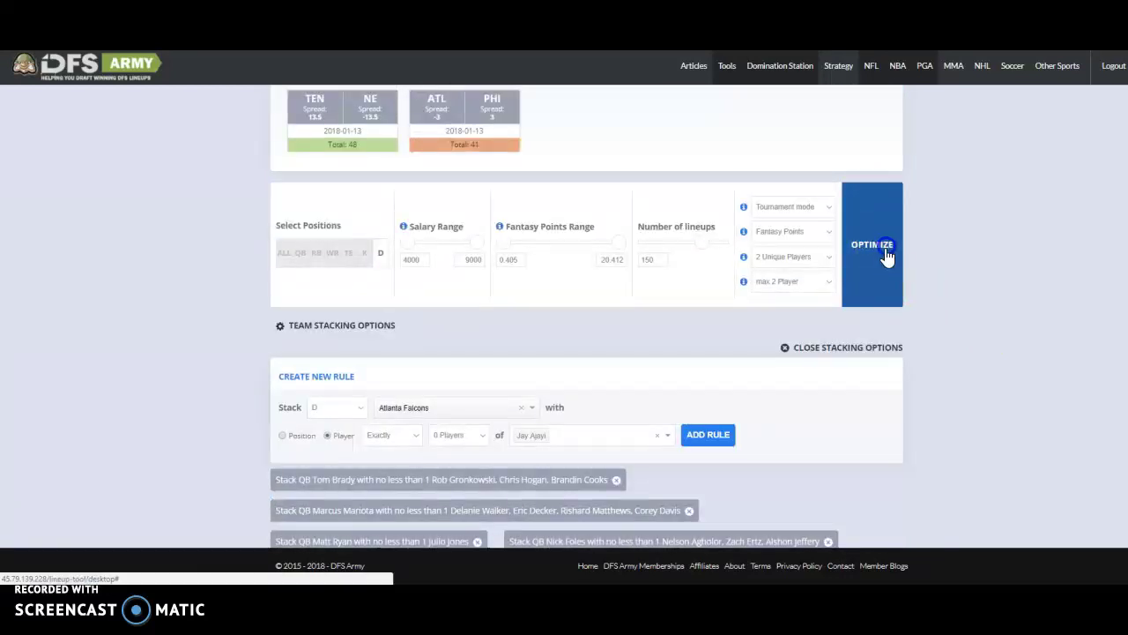
scroll(938, 285, "down", 4)
scroll(939, 286, "down", 5)
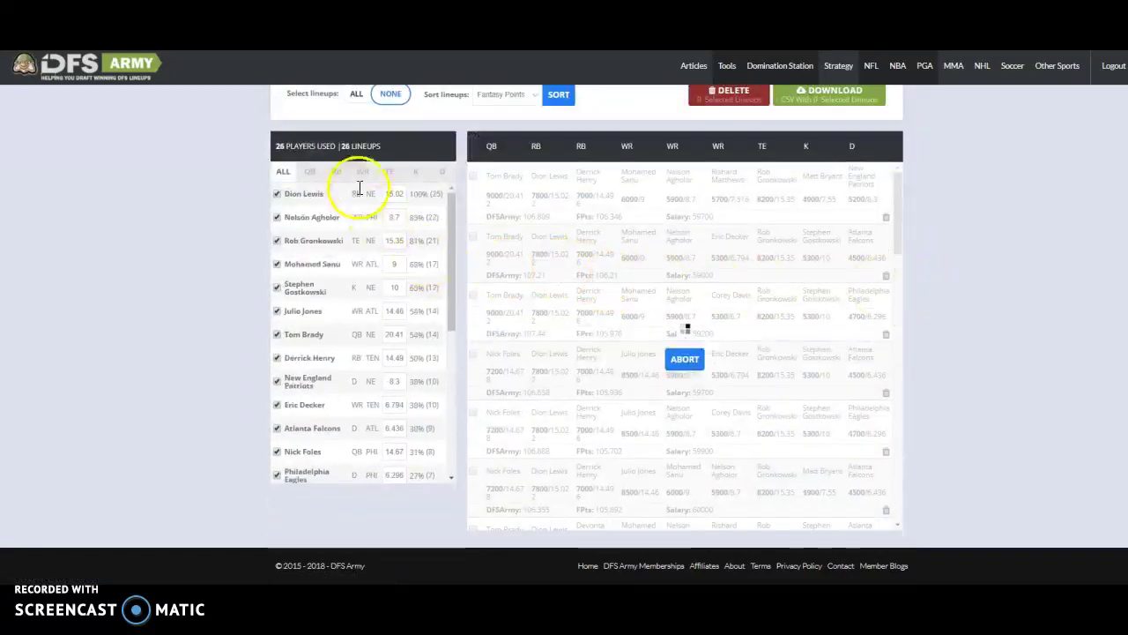
left_click(310, 173)
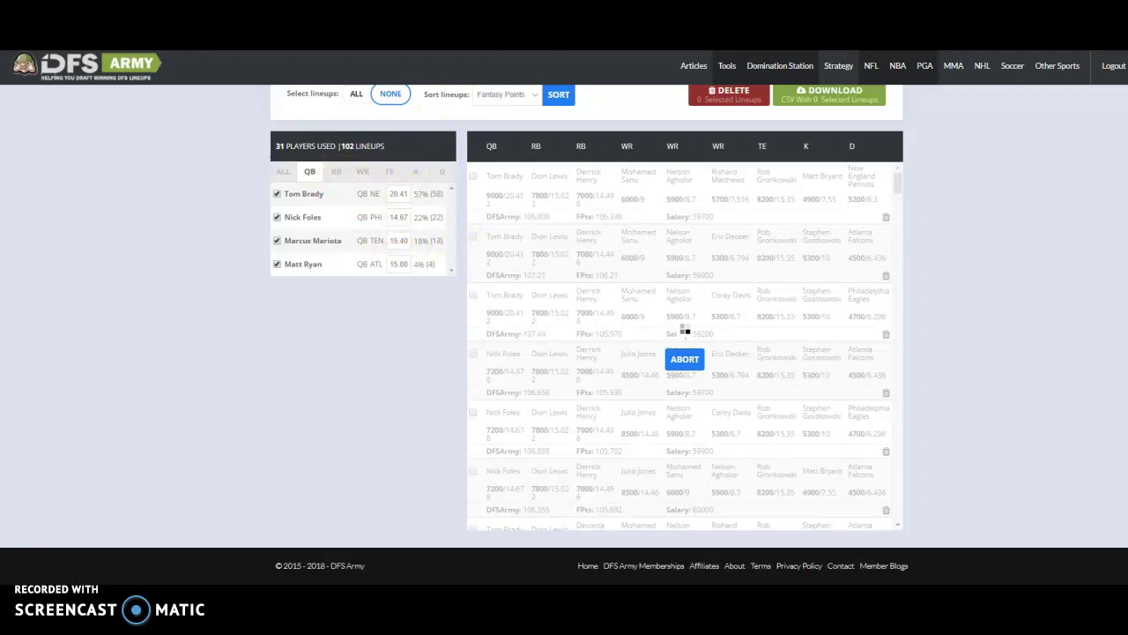
- Go to fanduel.com in a new tab, open the $30K Sat NFL Pancake Block contest and remove Nick Foles from its lineup
key("ctrl+t")
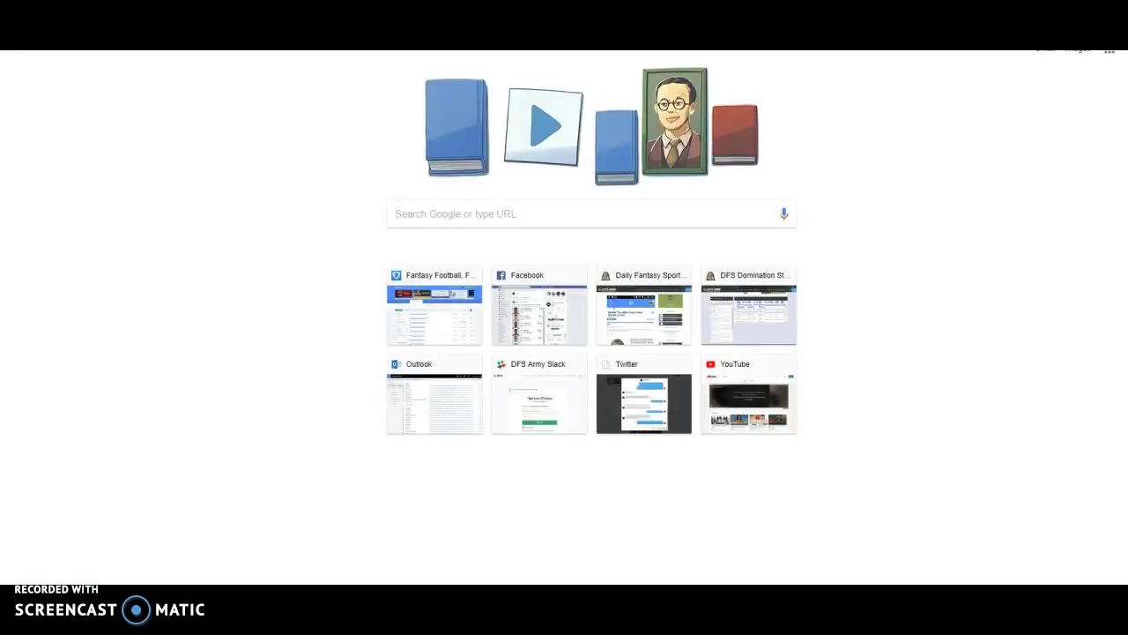
type("fanduel.com")
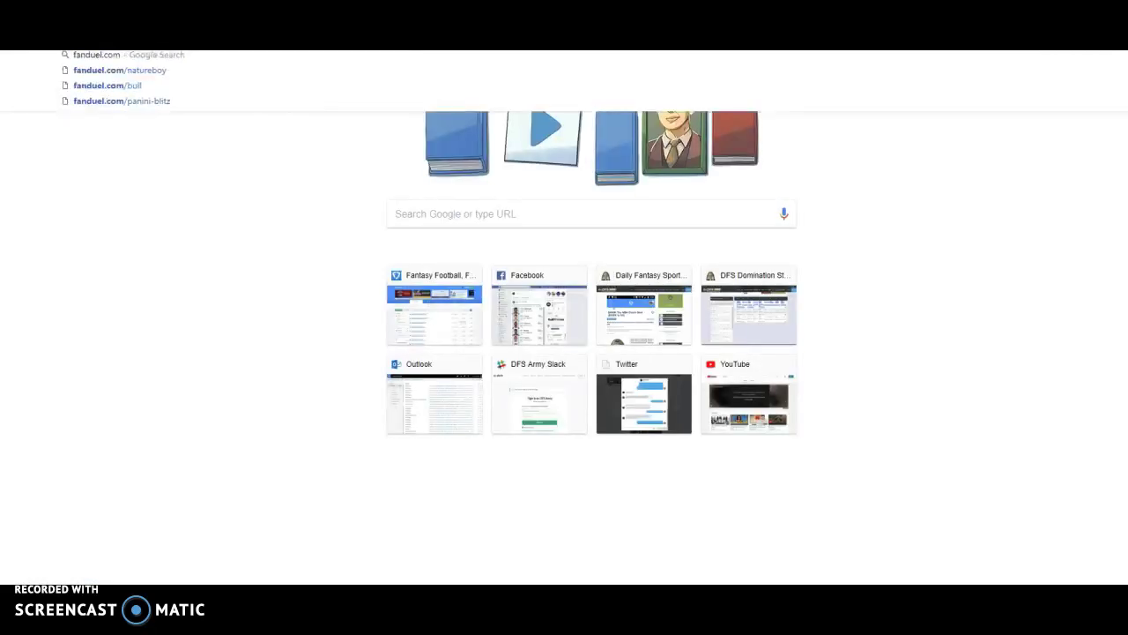
key("Return")
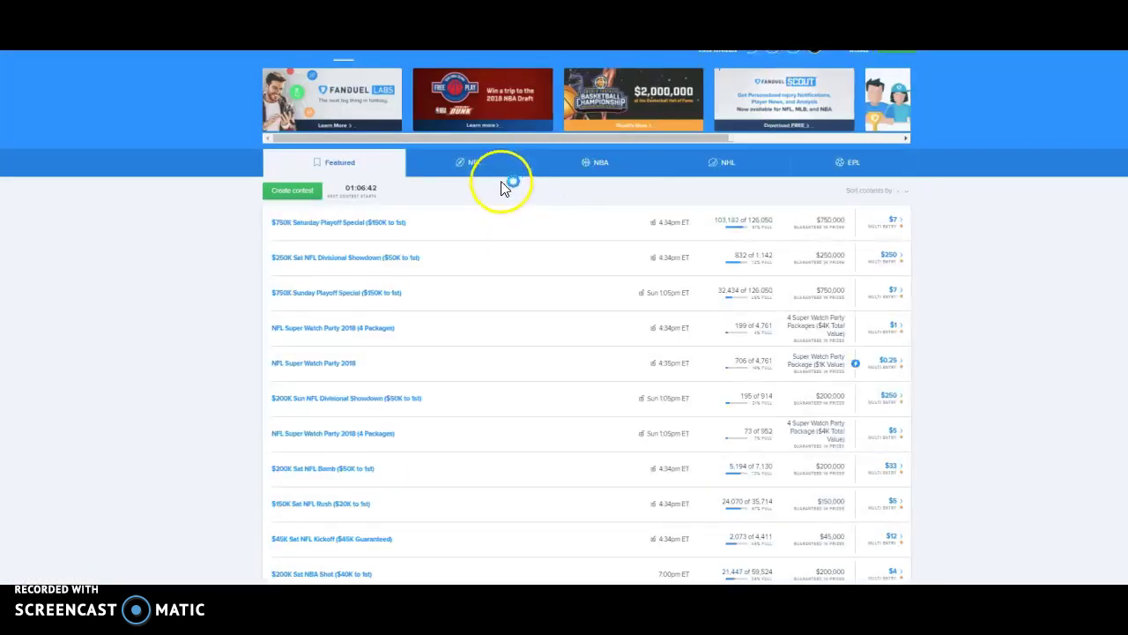
left_click(463, 168)
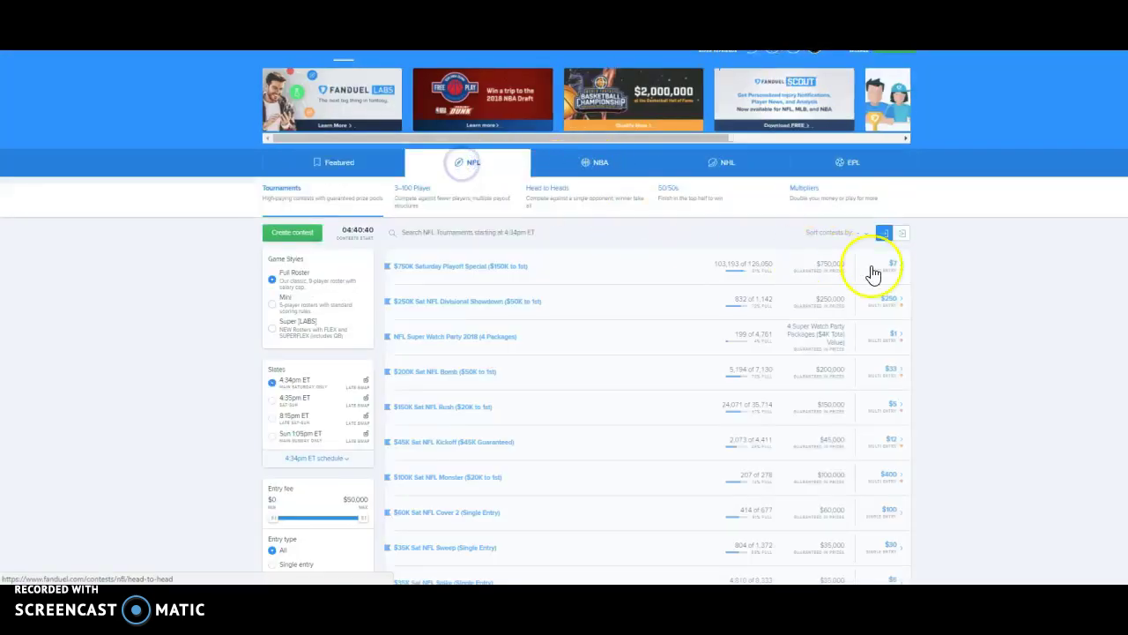
scroll(932, 330, "down", 6)
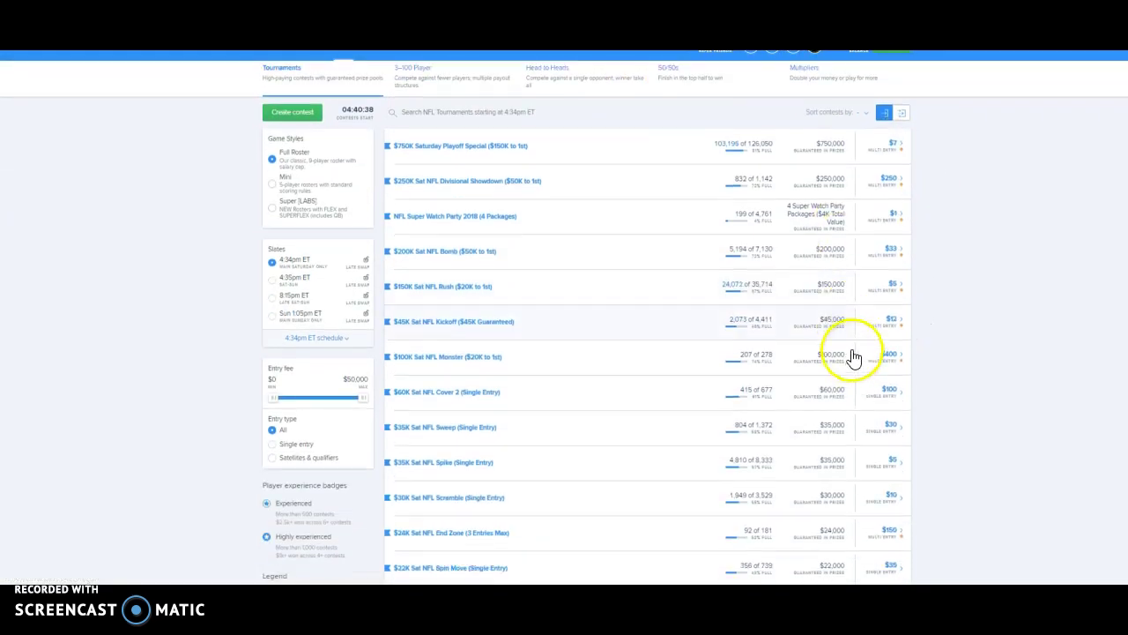
left_click(888, 440)
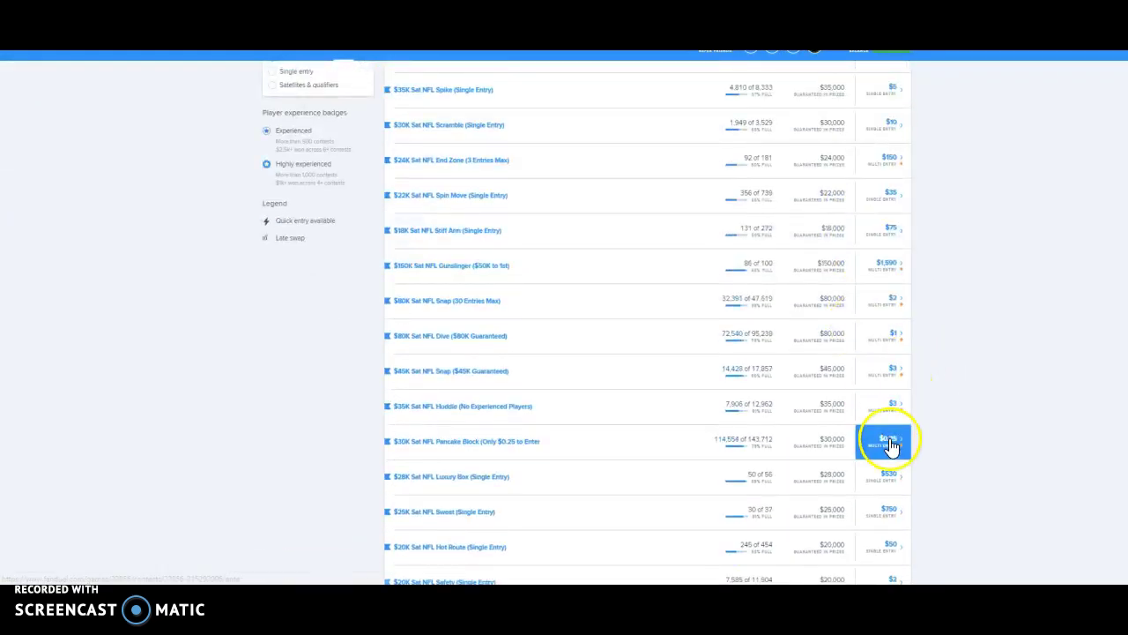
left_click(890, 443)
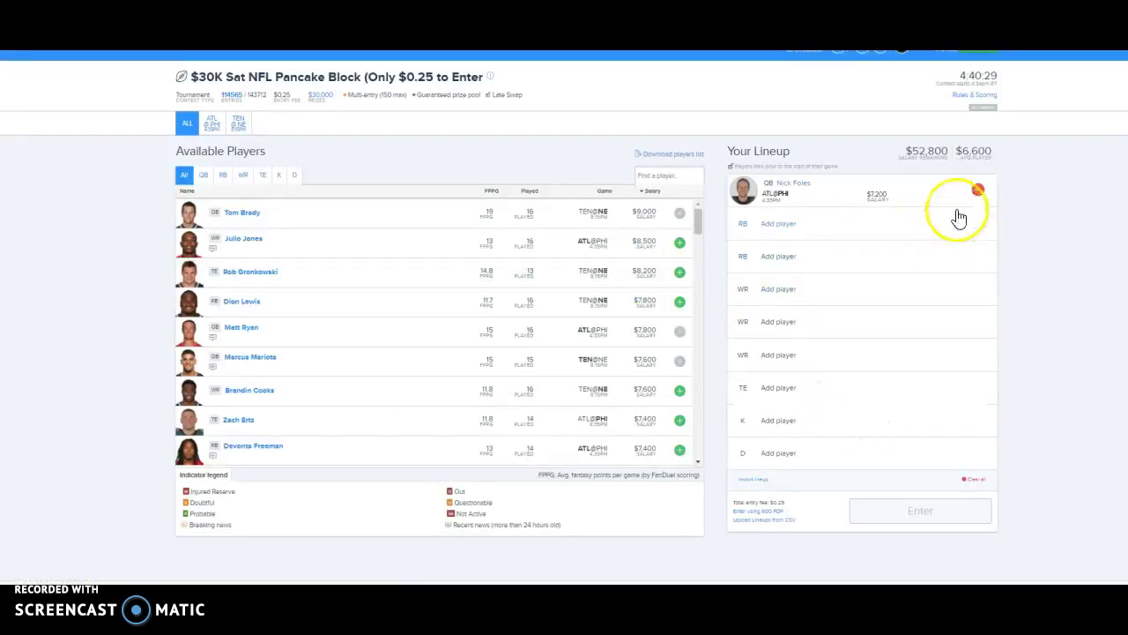
left_click(975, 190)
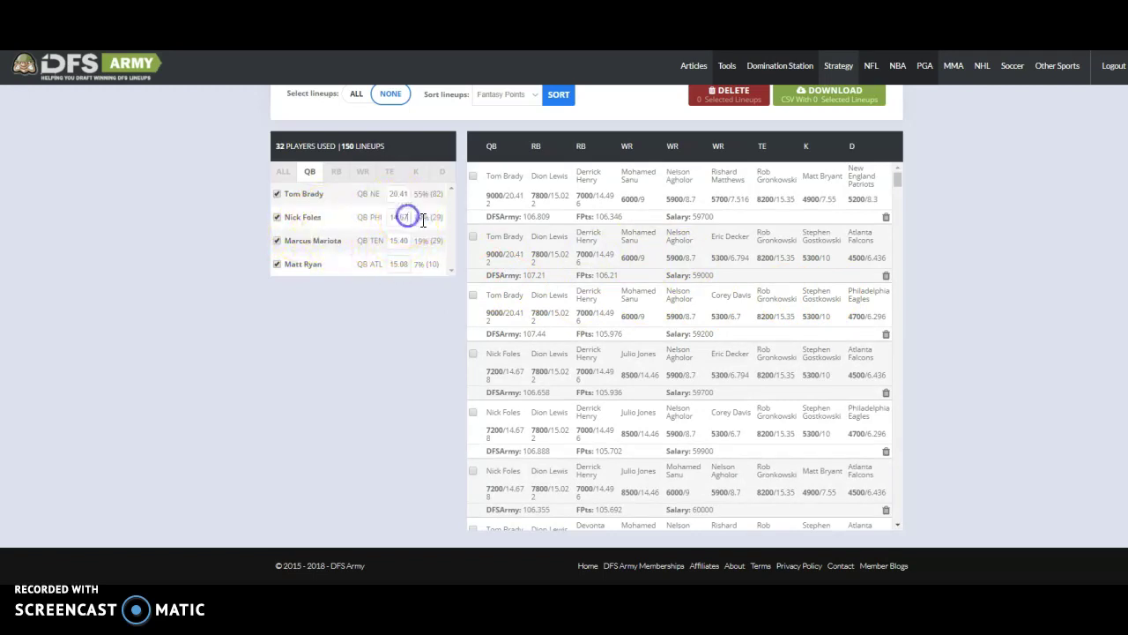
- Back in the DFS Army optimizer, set the Atlanta Falcons defense projection to 6 and kicker Stephen Gostkowski's projection to 9.7
left_click(416, 171)
left_click(443, 172)
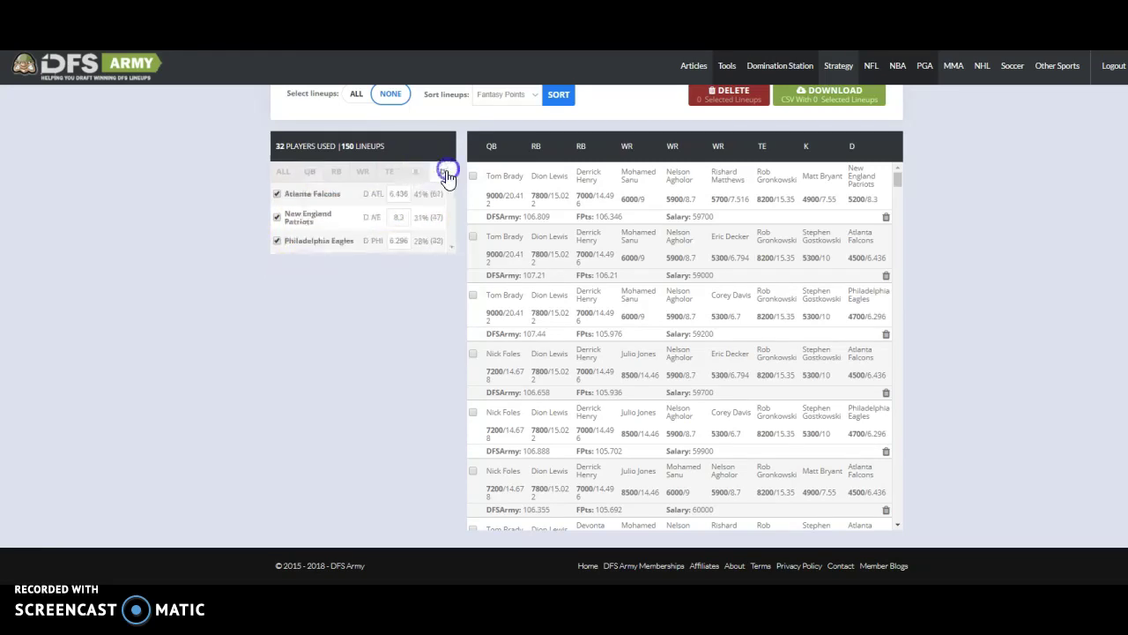
left_click(409, 194)
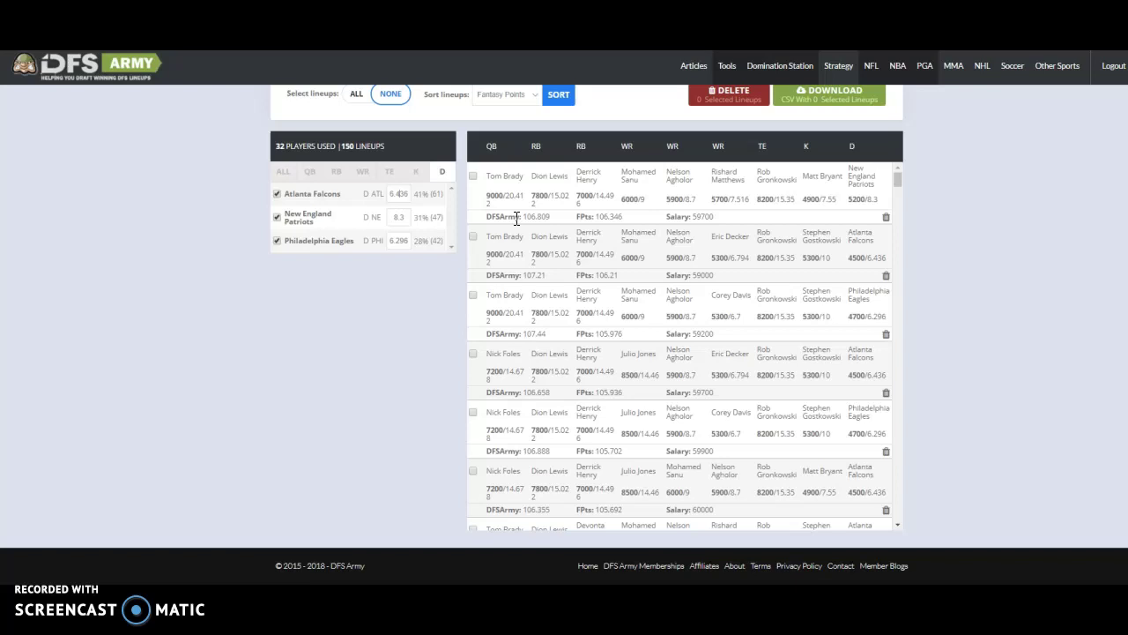
key("BackSpace")
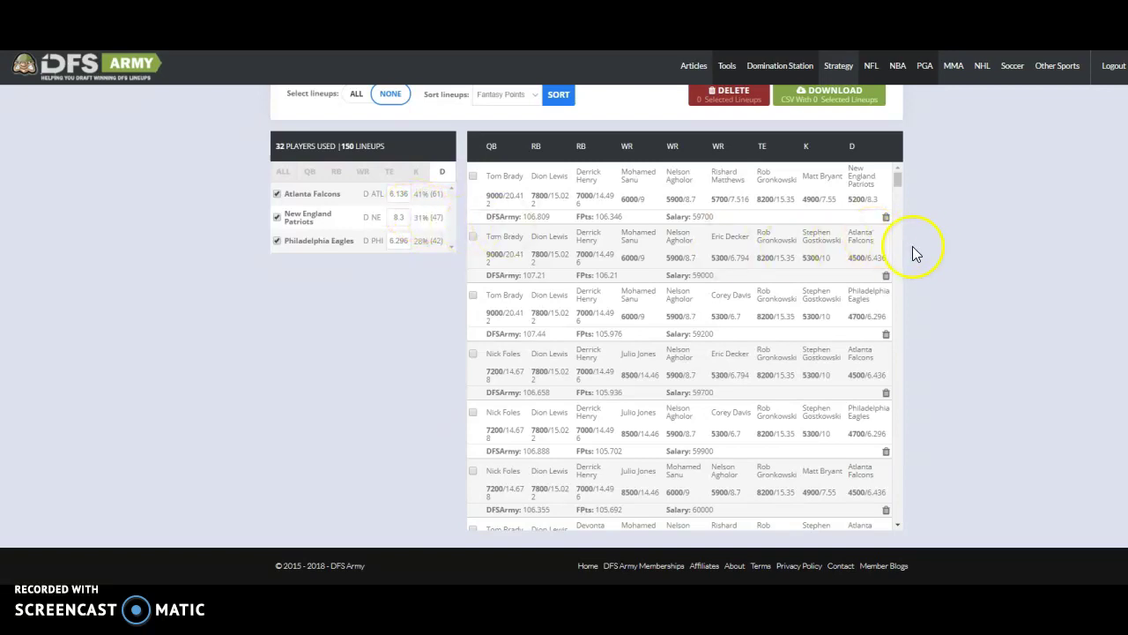
scroll(887, 238, "up", 10)
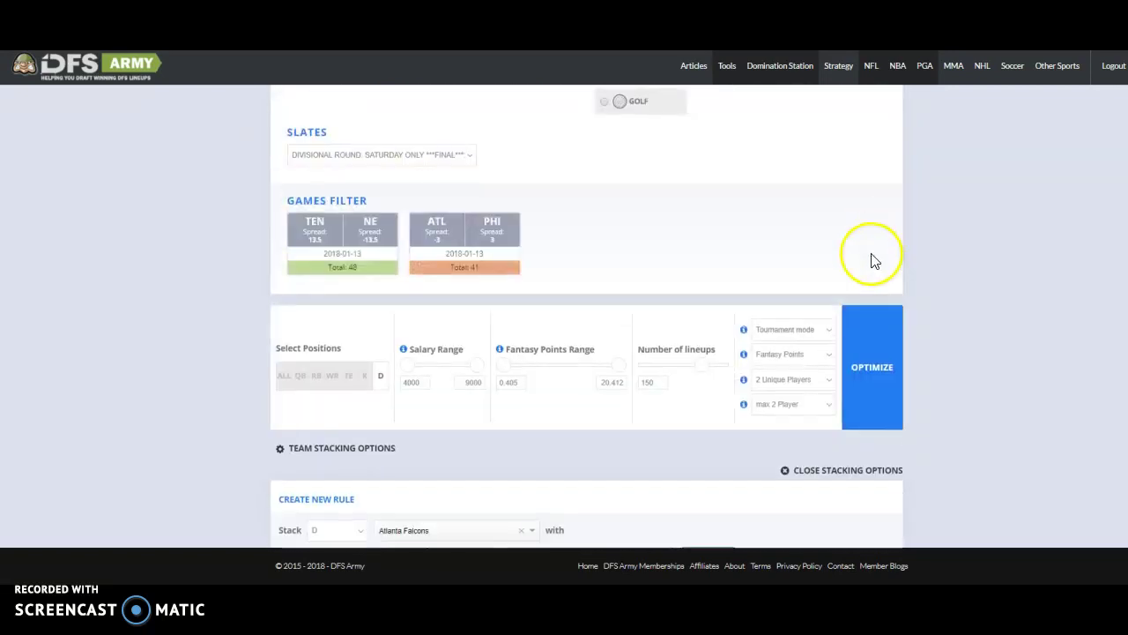
scroll(873, 254, "down", 6)
scroll(895, 266, "down", 3)
left_click(403, 254)
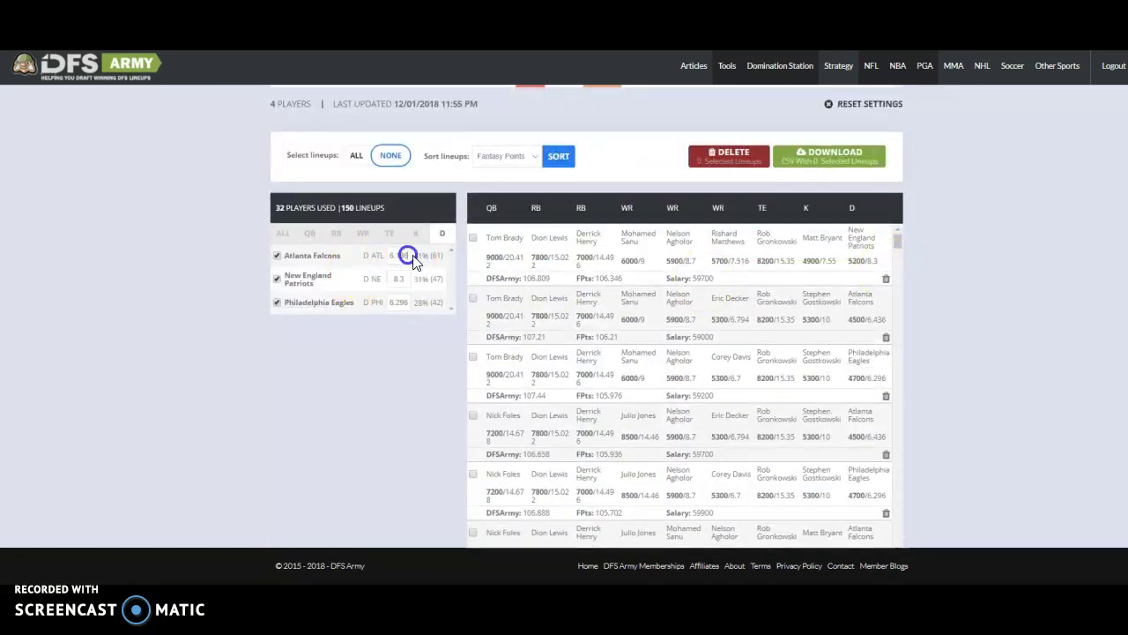
key("BackSpace")
key("BackSpace")
key("BackSpace")
key("BackSpace")
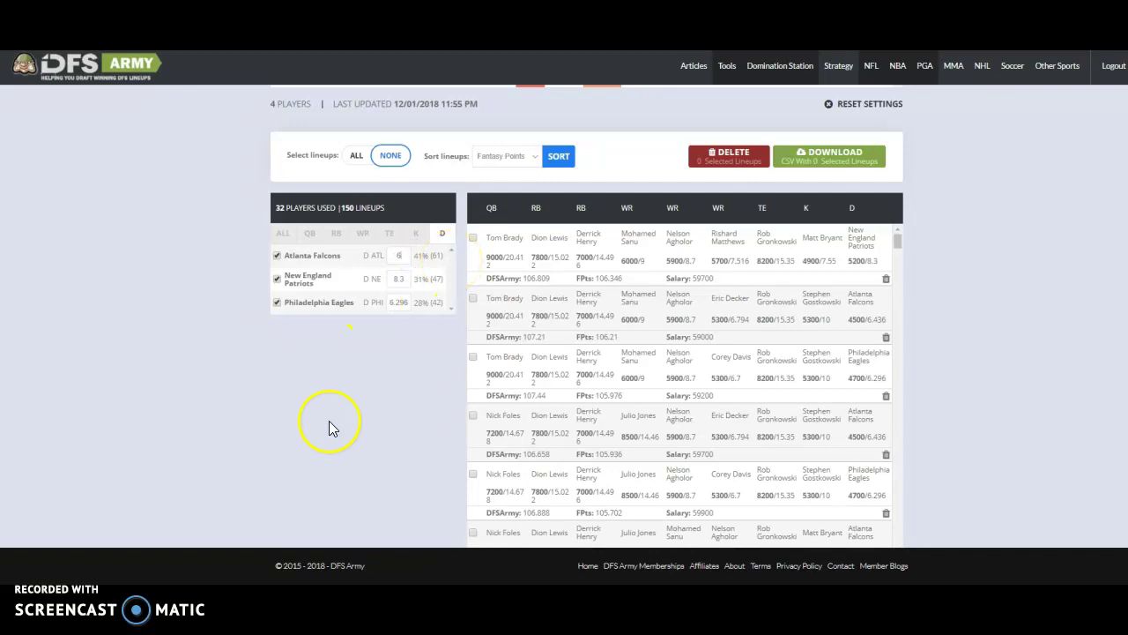
left_click(415, 234)
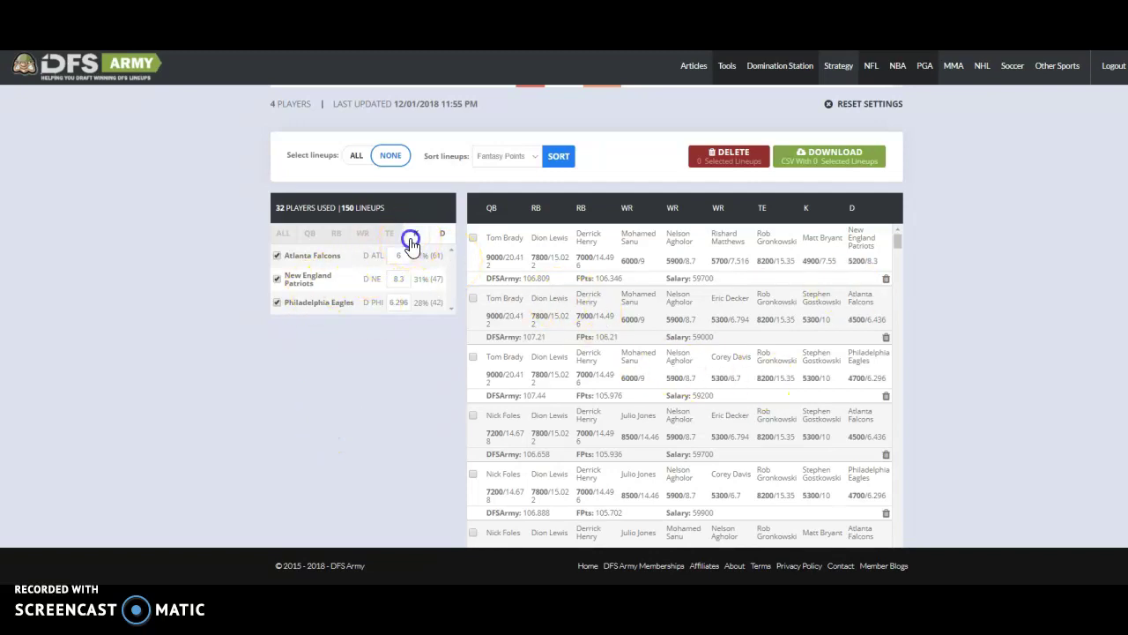
left_click(406, 256)
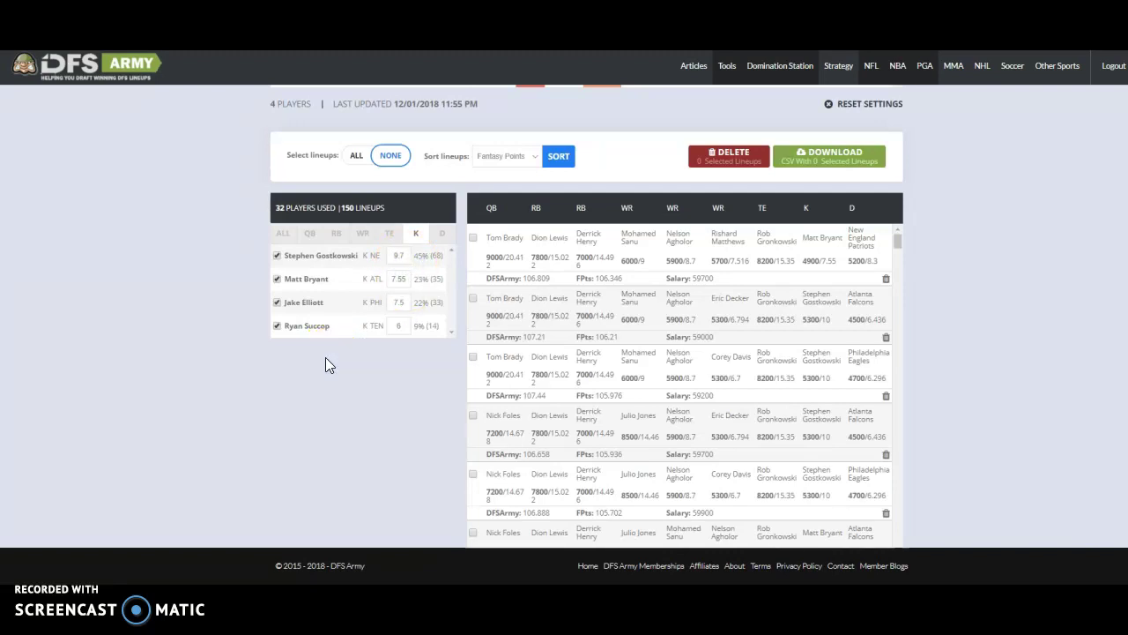
- Rerun the optimizer for 150 tournament lineups with the adjusted defense and kicker projections
scroll(930, 353, "up", 10)
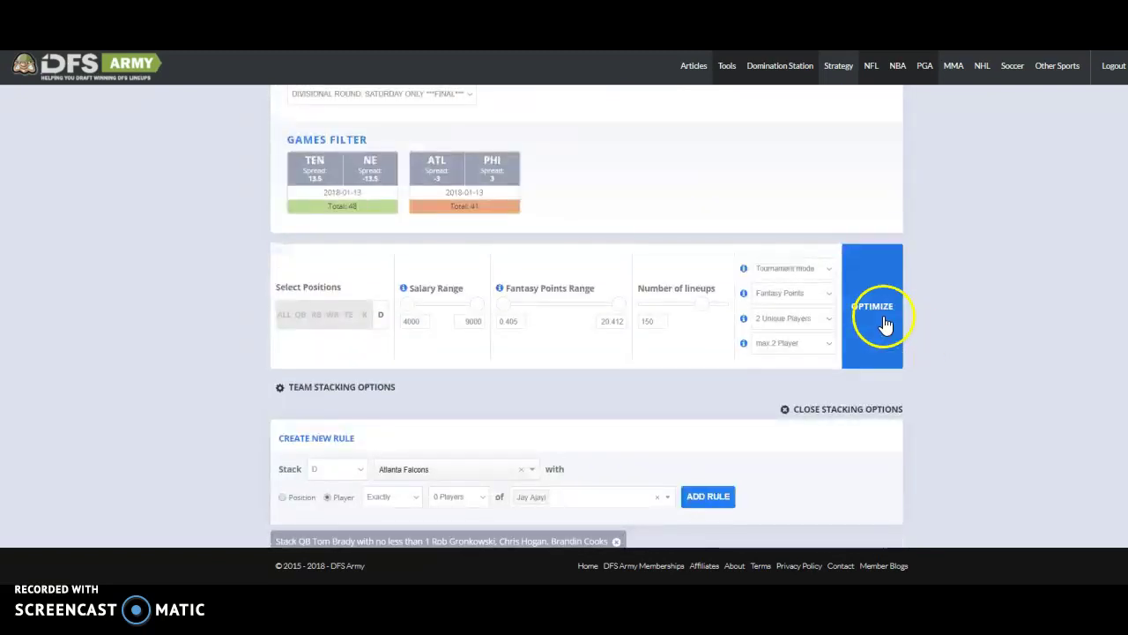
left_click(884, 325)
scroll(937, 358, "down", 5)
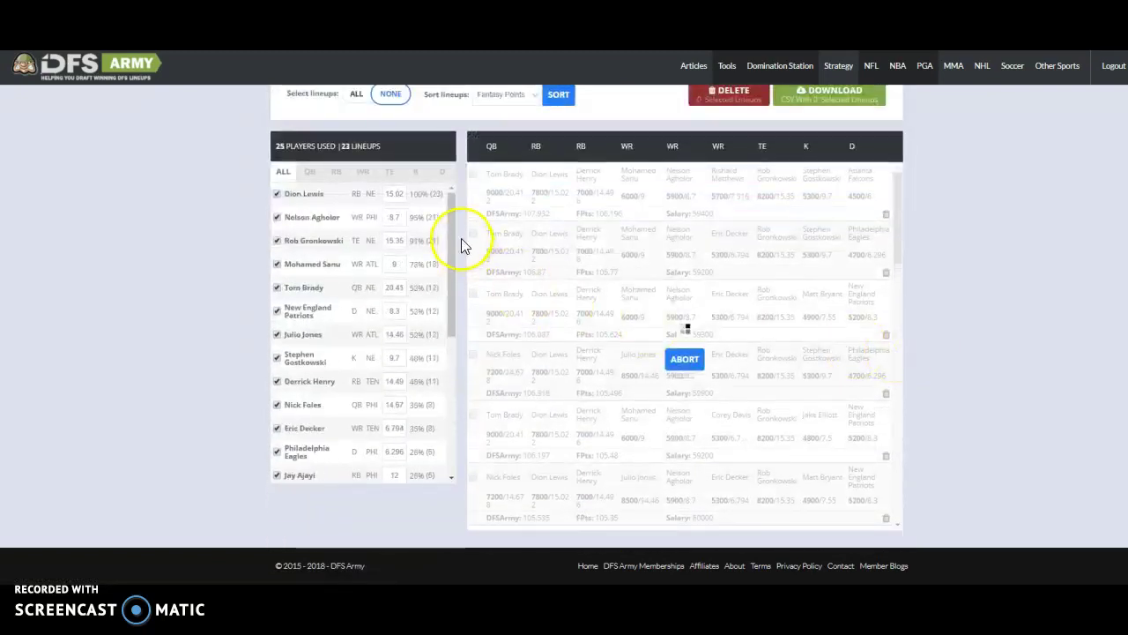
- Check the defense and kicker exposures while the lineups are being generated
left_click(442, 173)
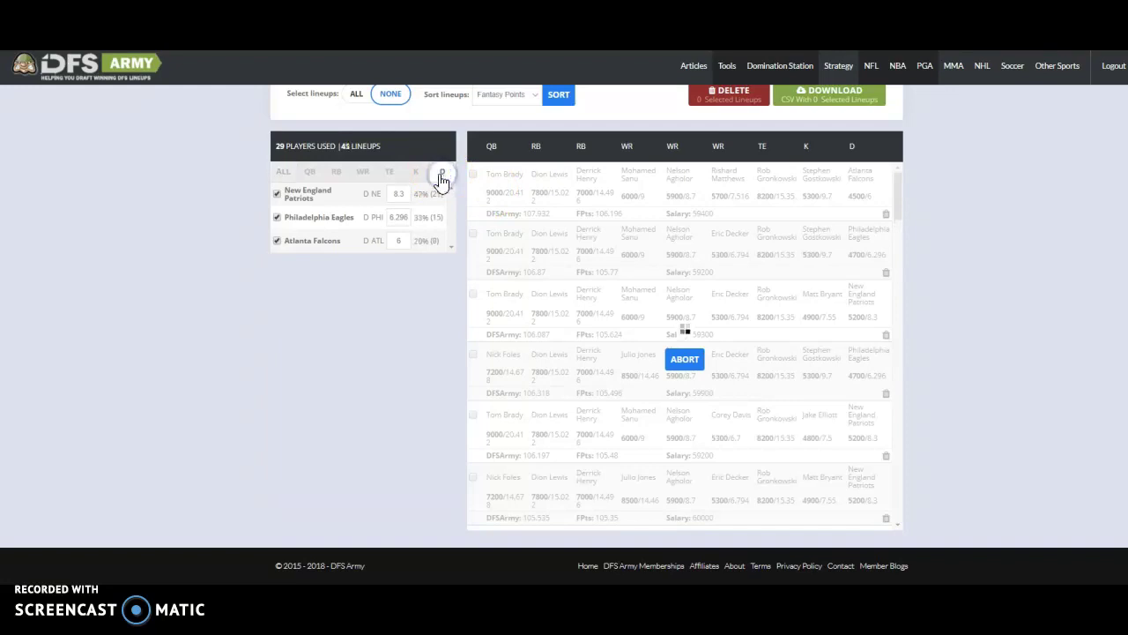
left_click(417, 177)
left_click_drag(418, 187, 428, 245)
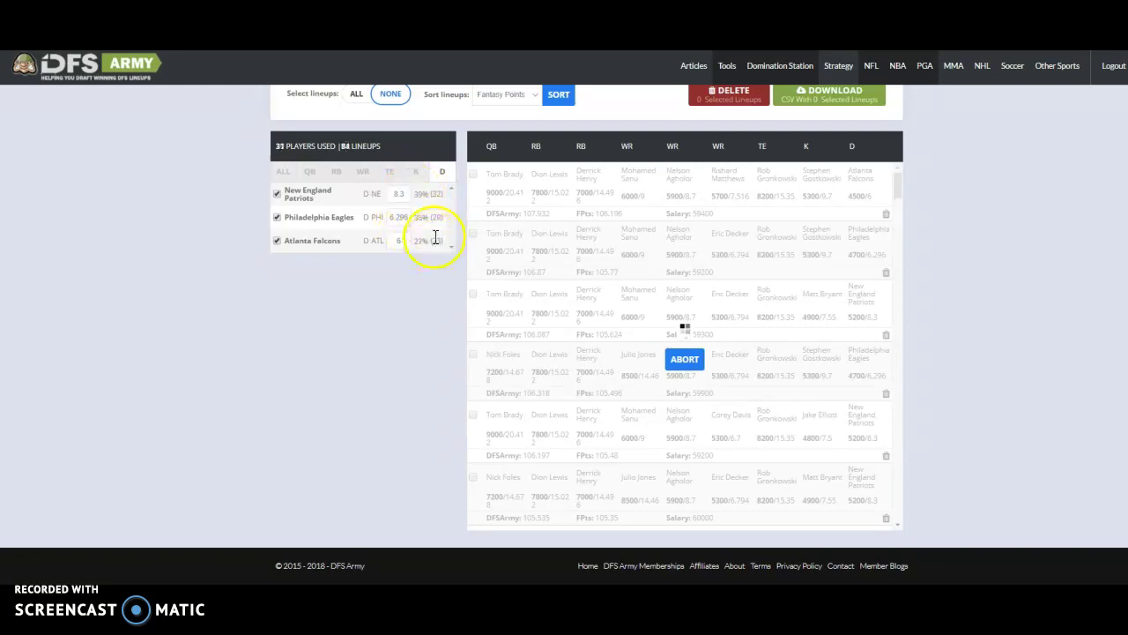
left_click(416, 174)
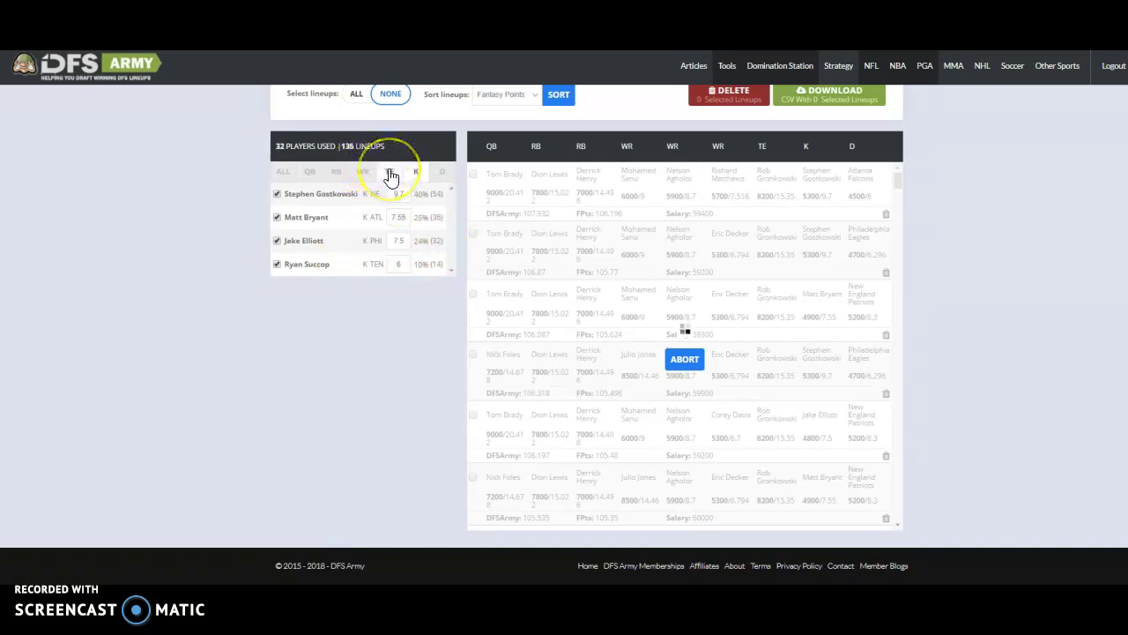
left_click_drag(391, 177, 403, 224)
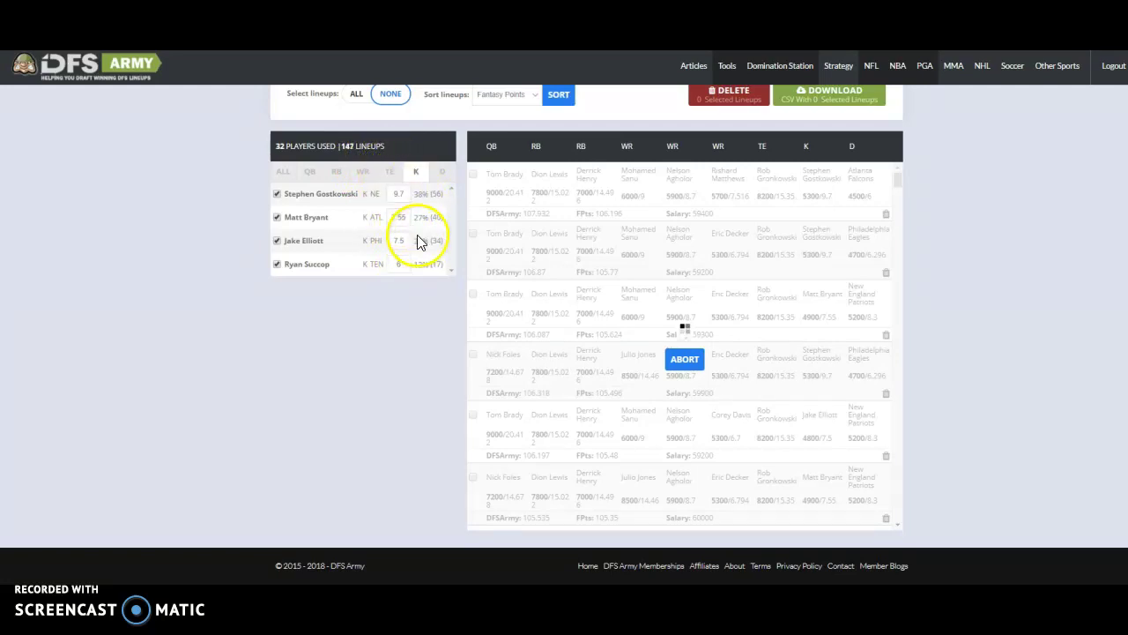
- Set kicker Matt Bryant's projection to 7.7
left_click(405, 218)
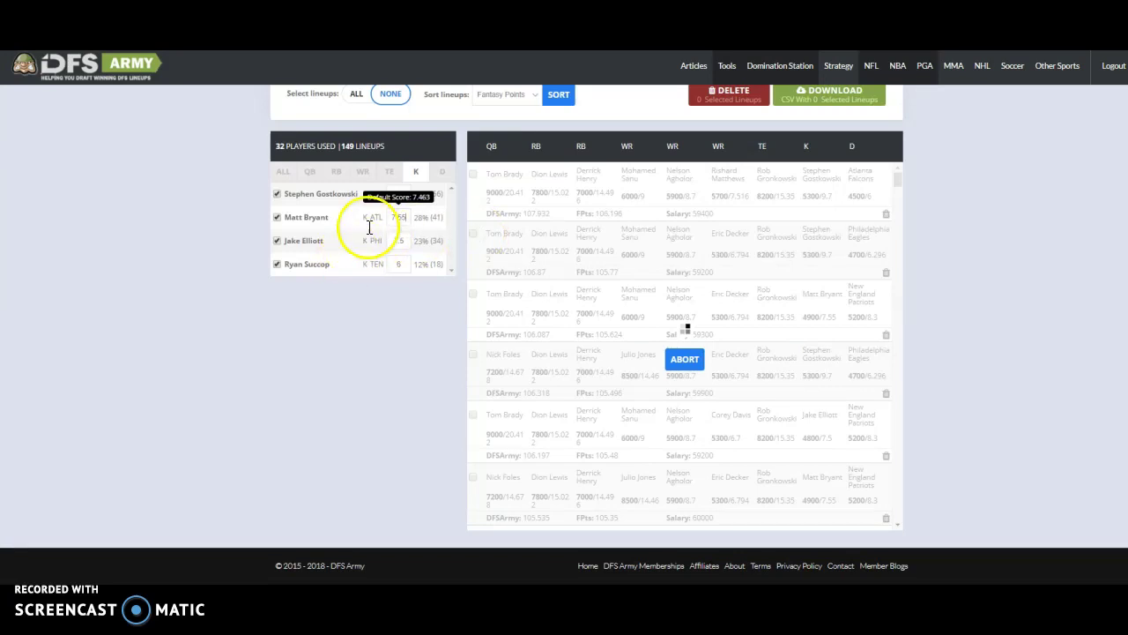
left_click(401, 217)
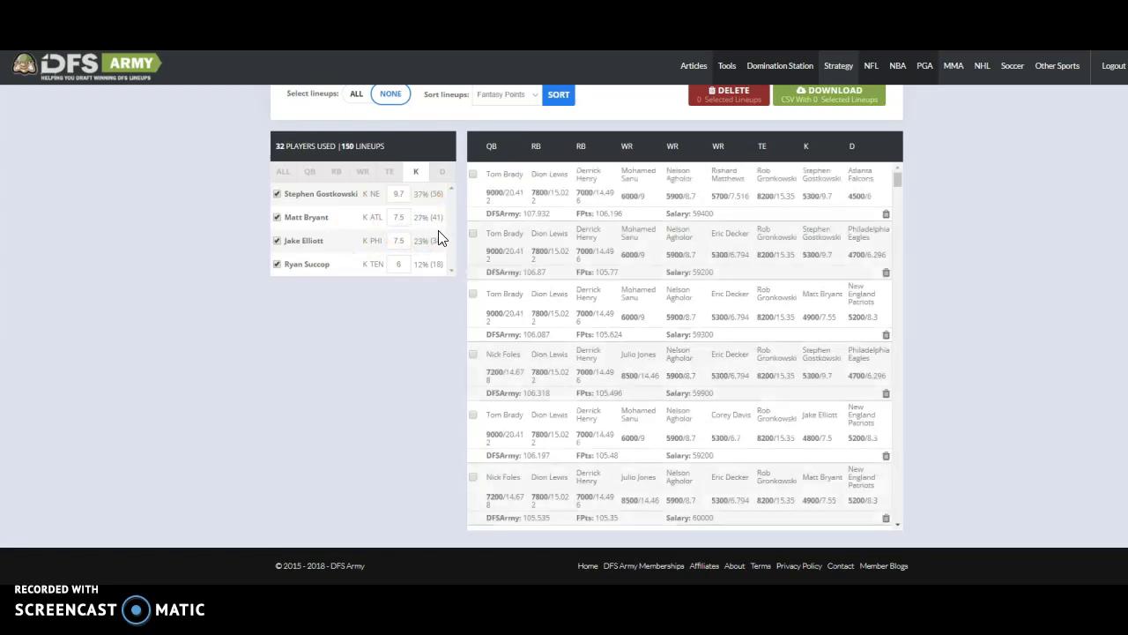
key("BackSpace")
key("BackSpace")
key("BackSpace")
type(".7")
left_click(393, 337)
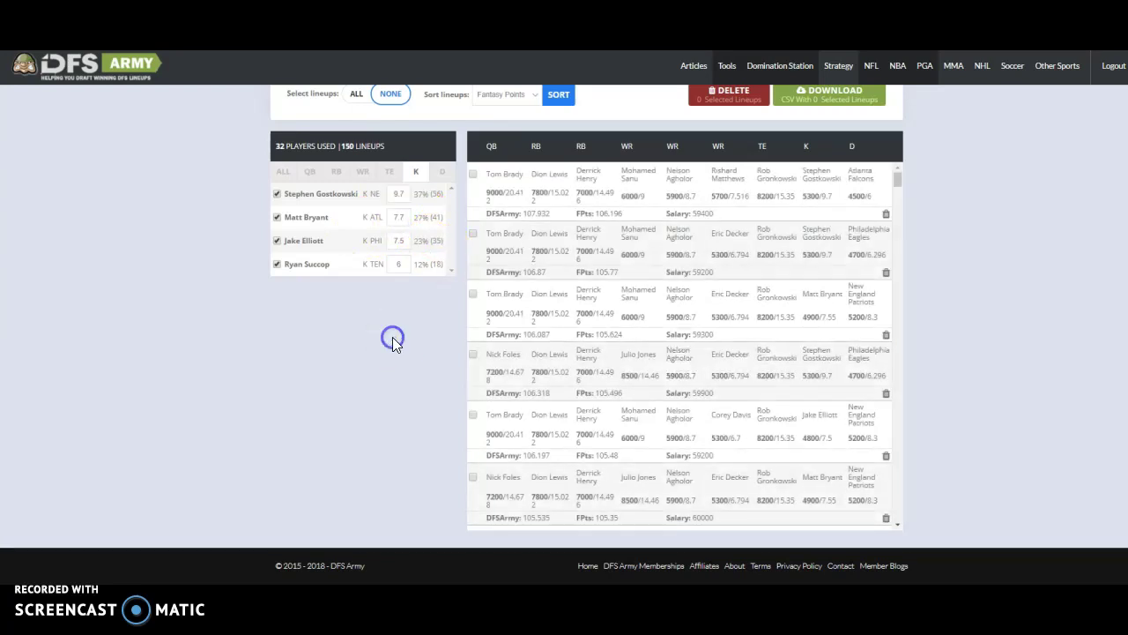
- Set tight end Rob Gronkowski's projection to 15
left_click(386, 170)
left_click(405, 194)
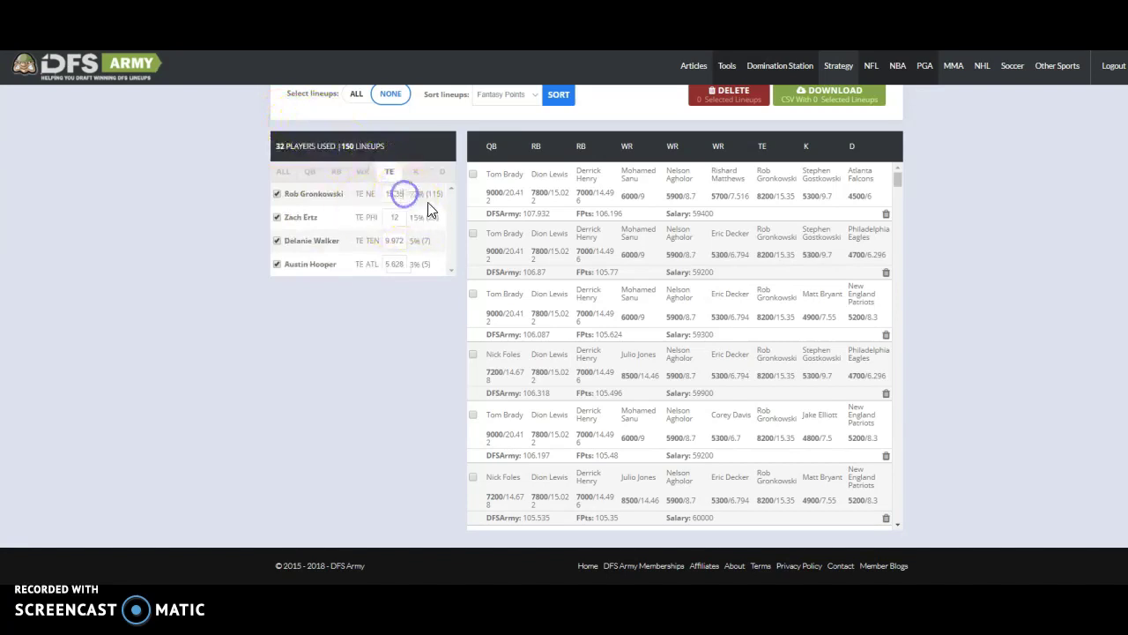
left_click(332, 369)
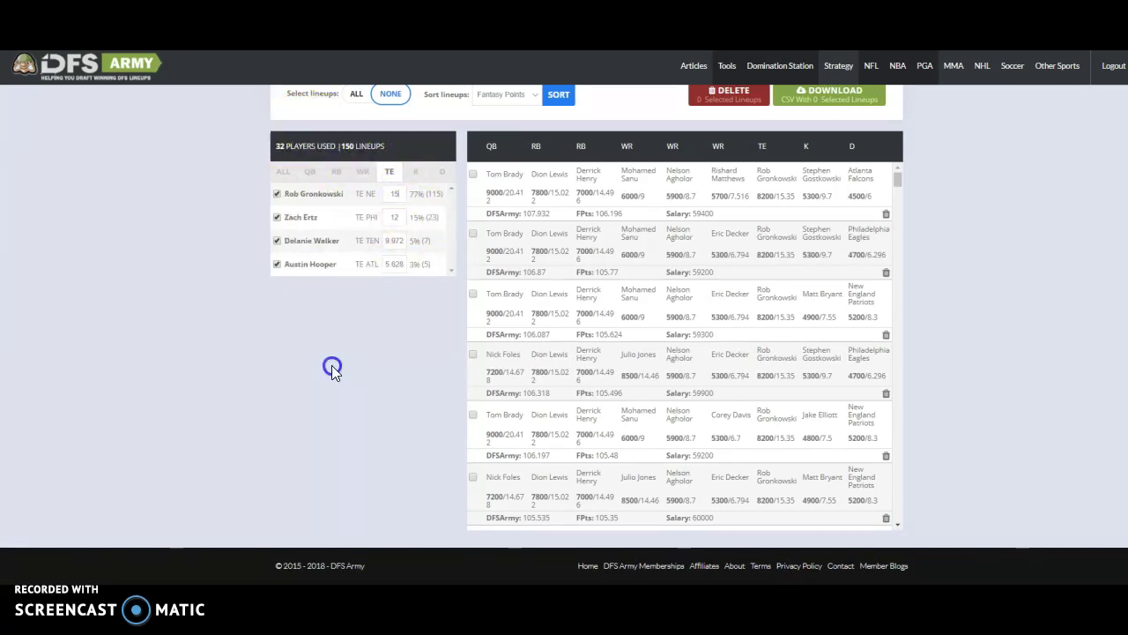
- Set the wide receiver projections to 8.4 for Nelson Agholor, 8.7 for Mohamed Sanu, 14.7 for Julio Jones and 6.4 for Eric Decker
left_click(361, 173)
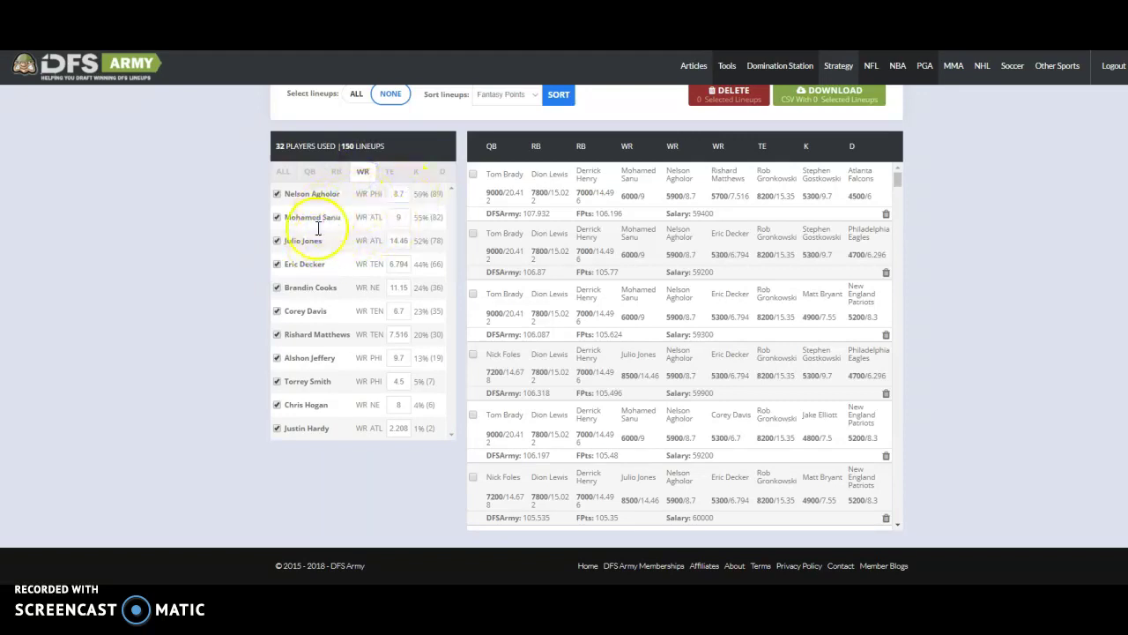
left_click(405, 193)
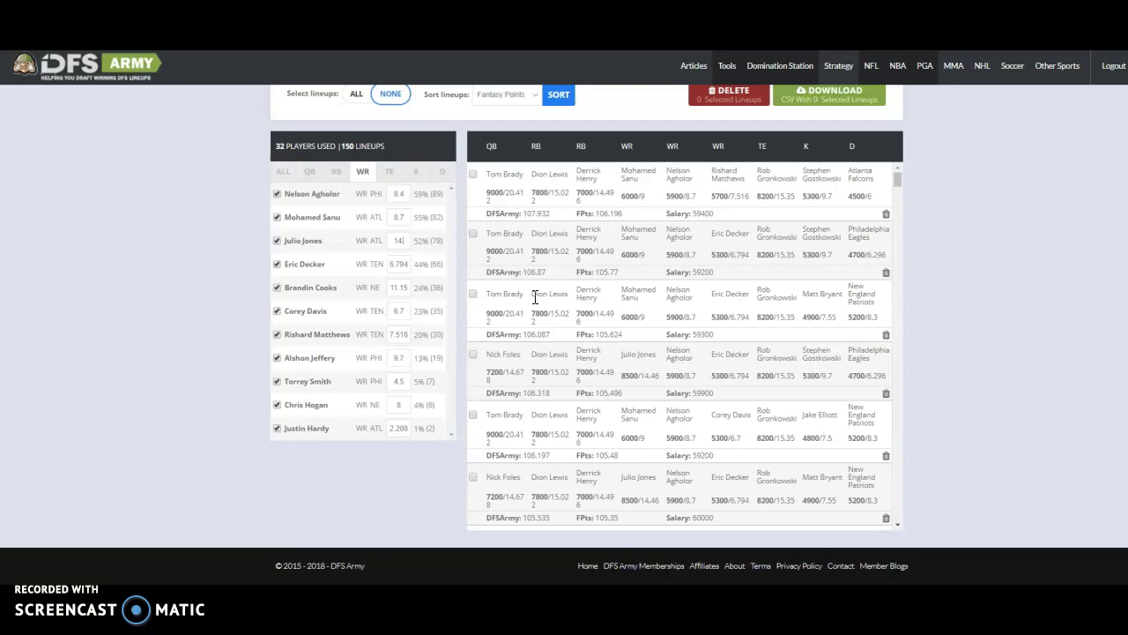
left_click(236, 339)
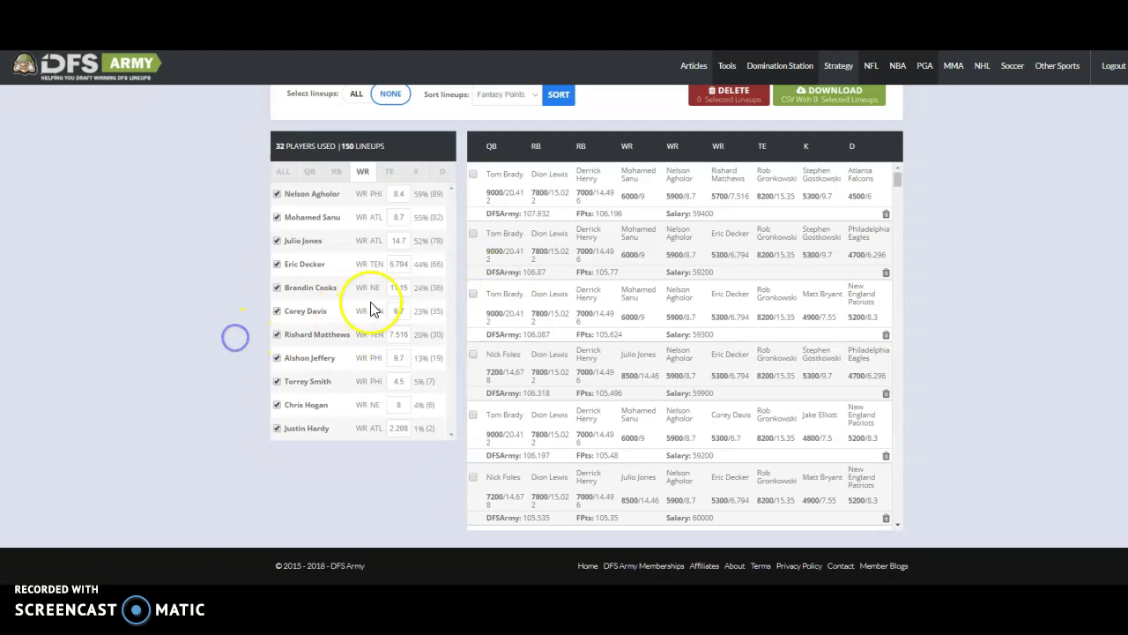
left_click(401, 264)
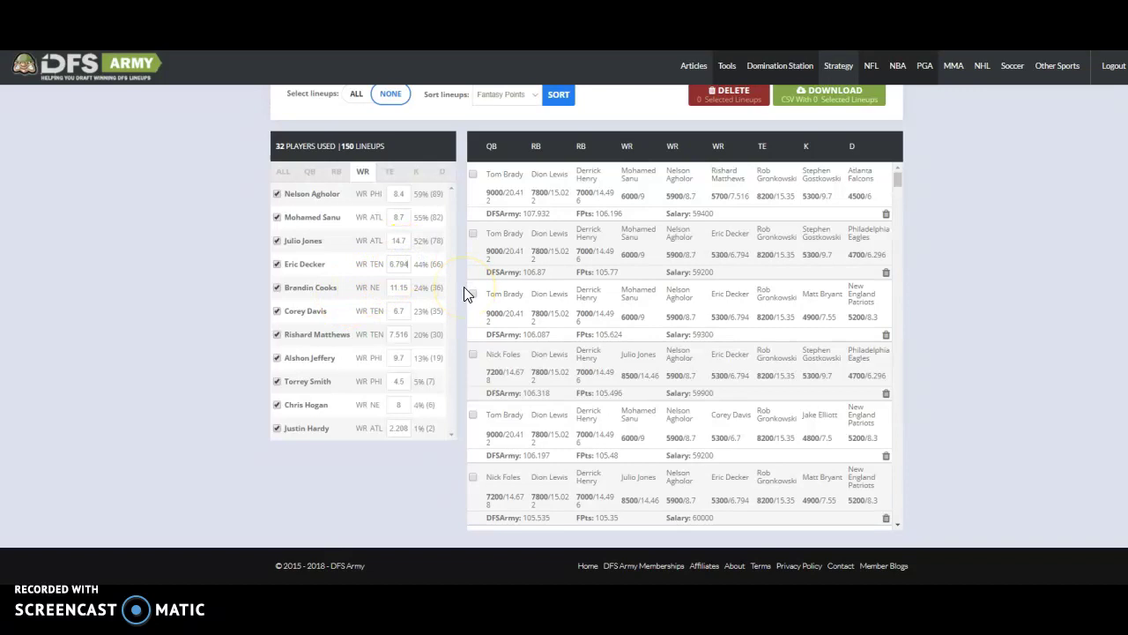
key("BackSpace")
key("BackSpace")
key("BackSpace")
type("4")
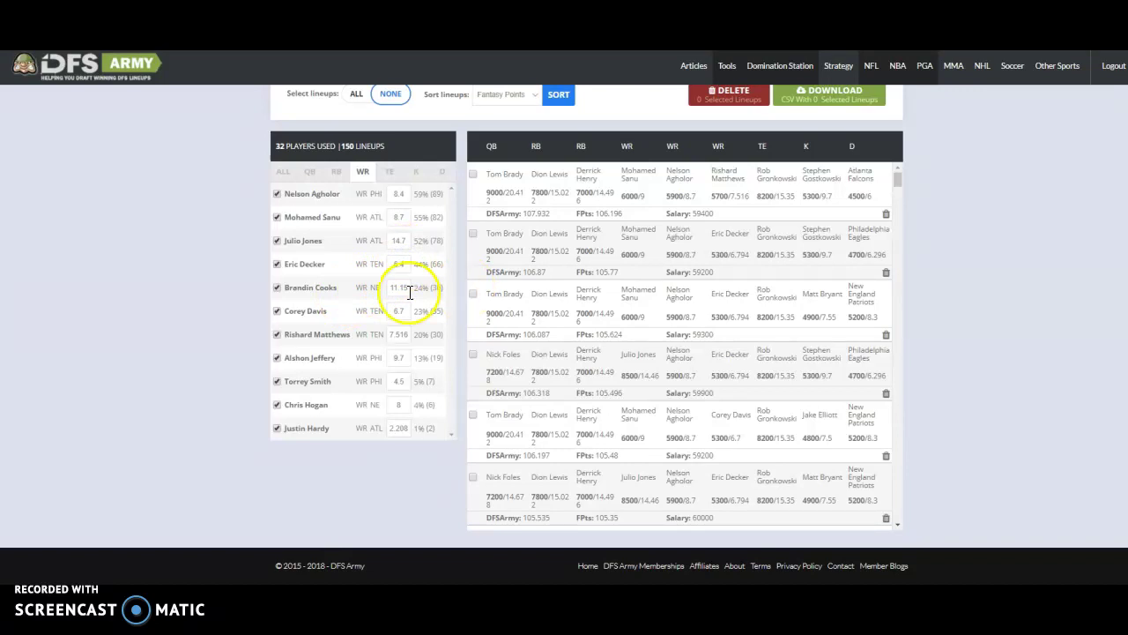
left_click(203, 335)
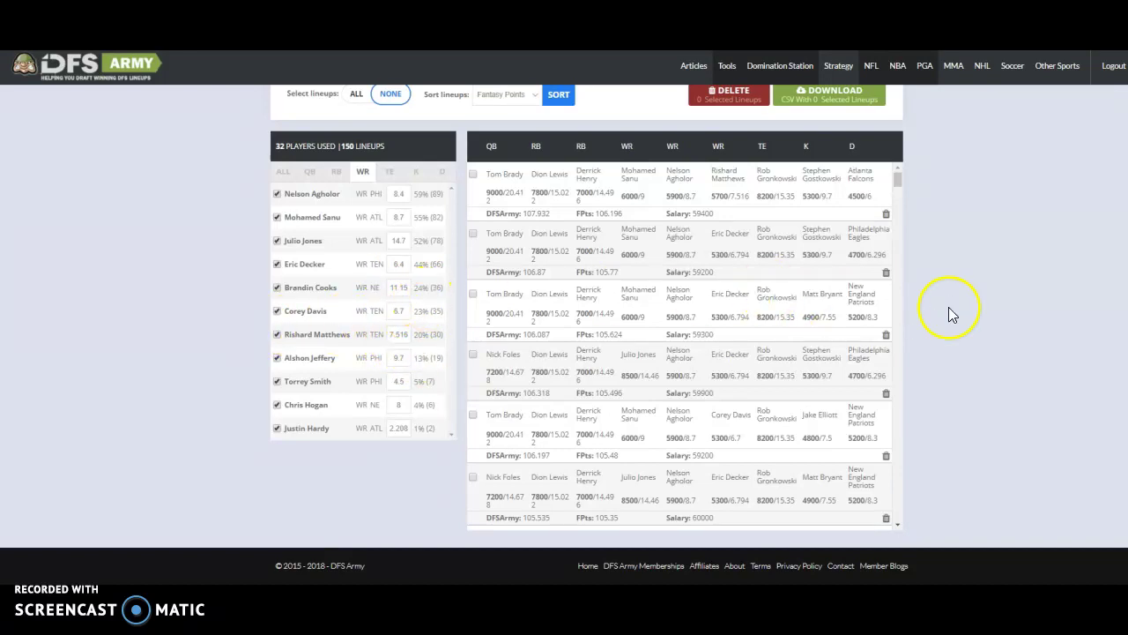
- Rerun the optimizer for 150 tournament lineups, check the wide receiver exposure and abort the run
scroll(952, 331, "up", 10)
left_click(894, 290)
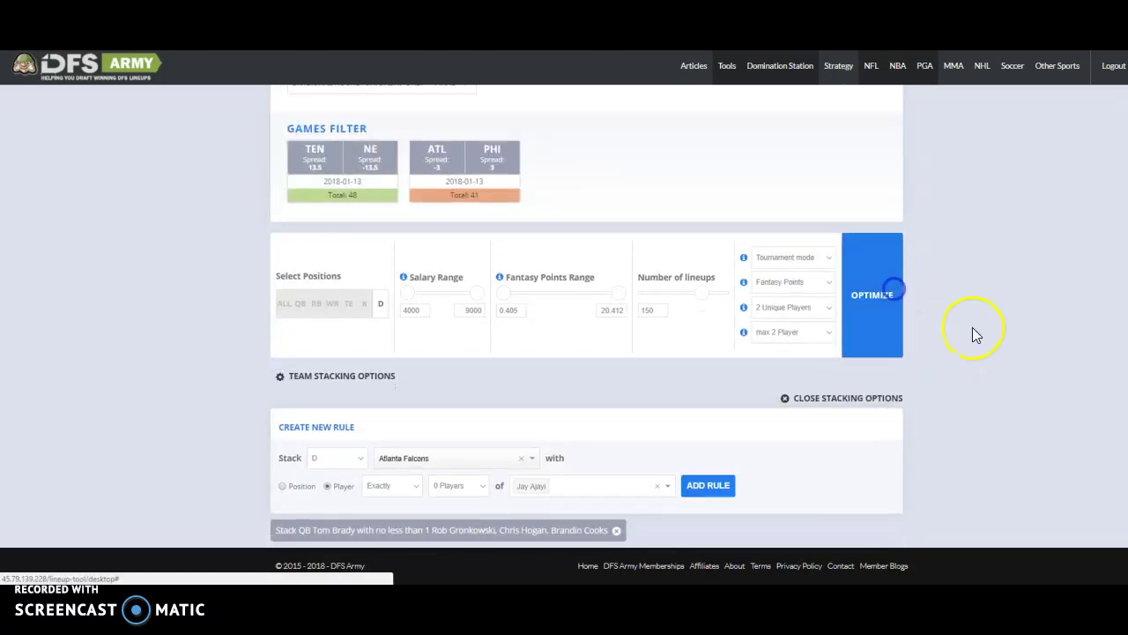
scroll(1018, 353, "down", 2)
left_click(365, 175)
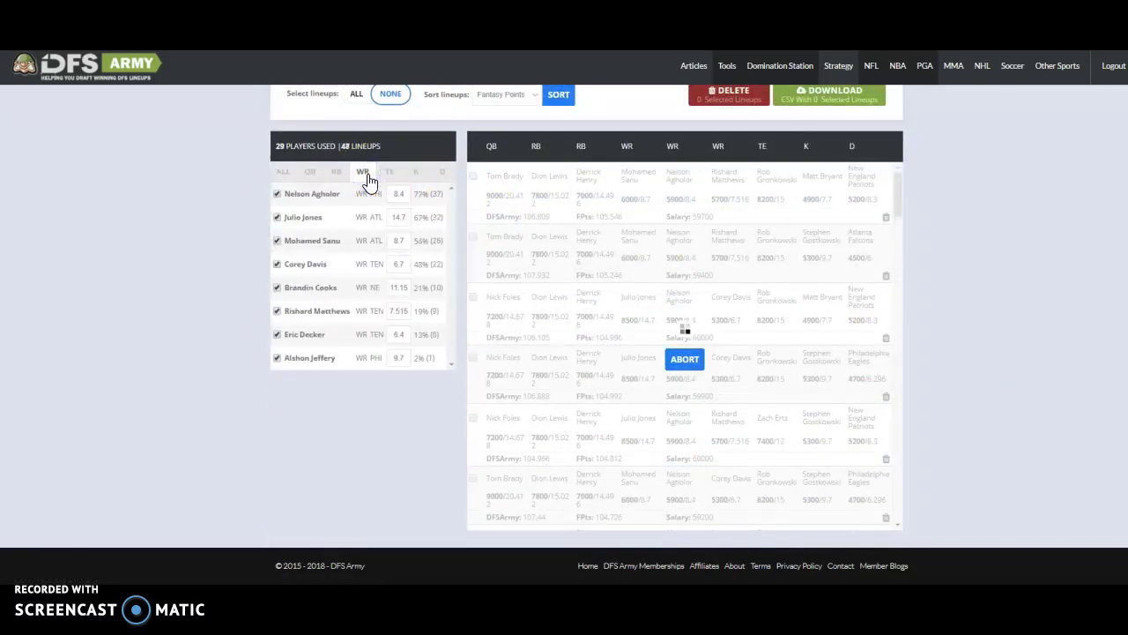
left_click(405, 195)
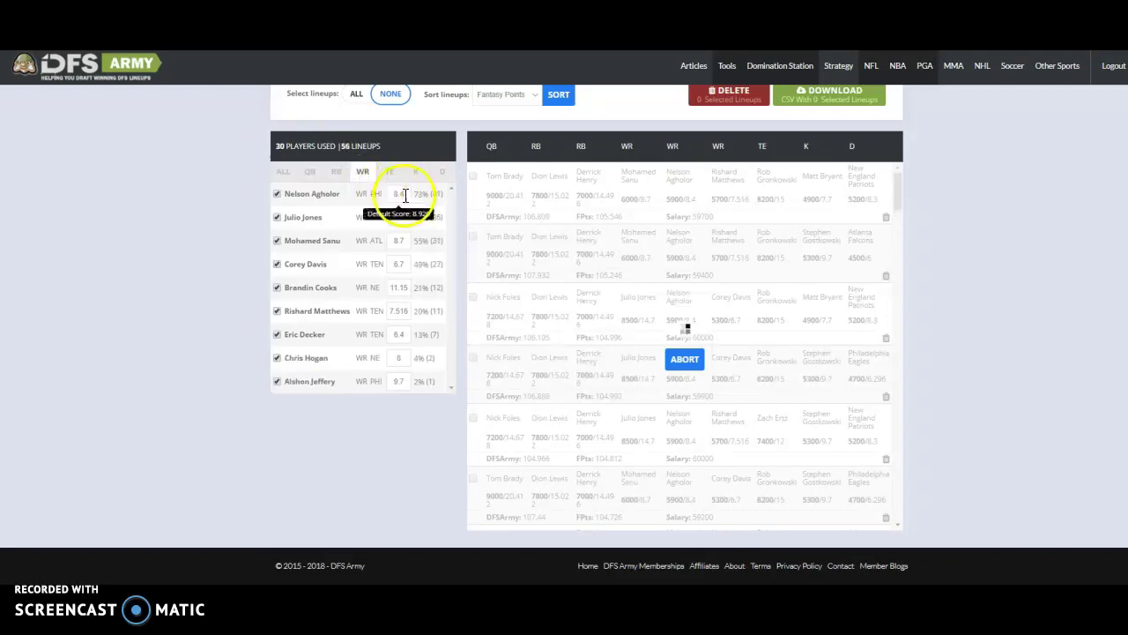
left_click(685, 361)
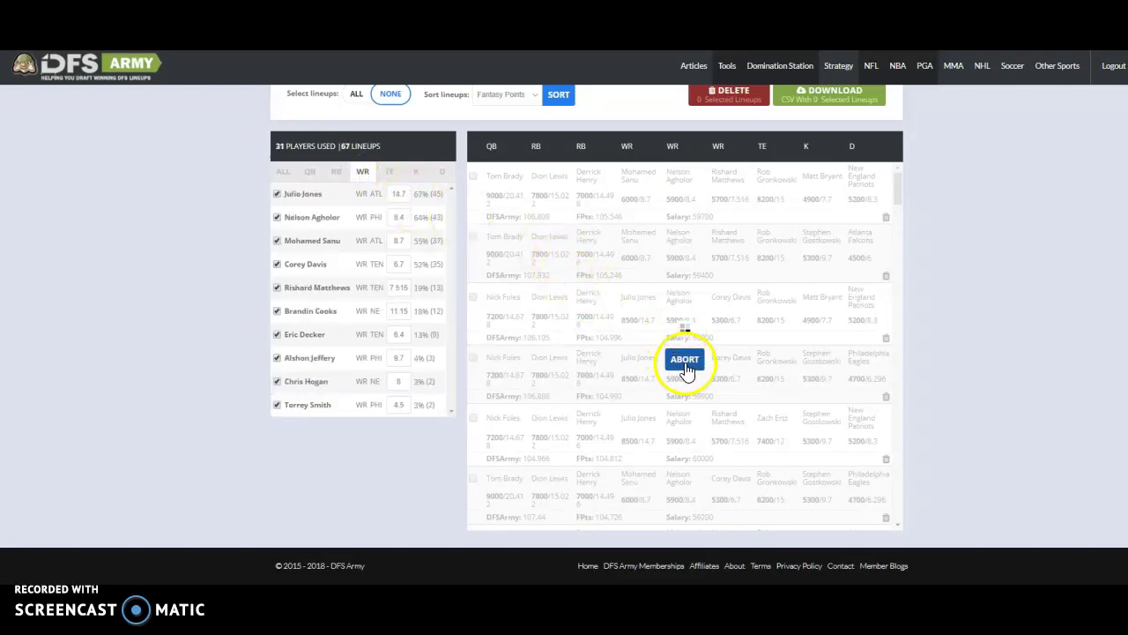
- Set the projections for Nelson Agholor to 8.2, Mohamed Sanu 8, Corey Davis 6.1, Brandin Cooks 11.35, Eric Decker 6.5 and Alshon Jeffery 9.9
left_click(405, 216)
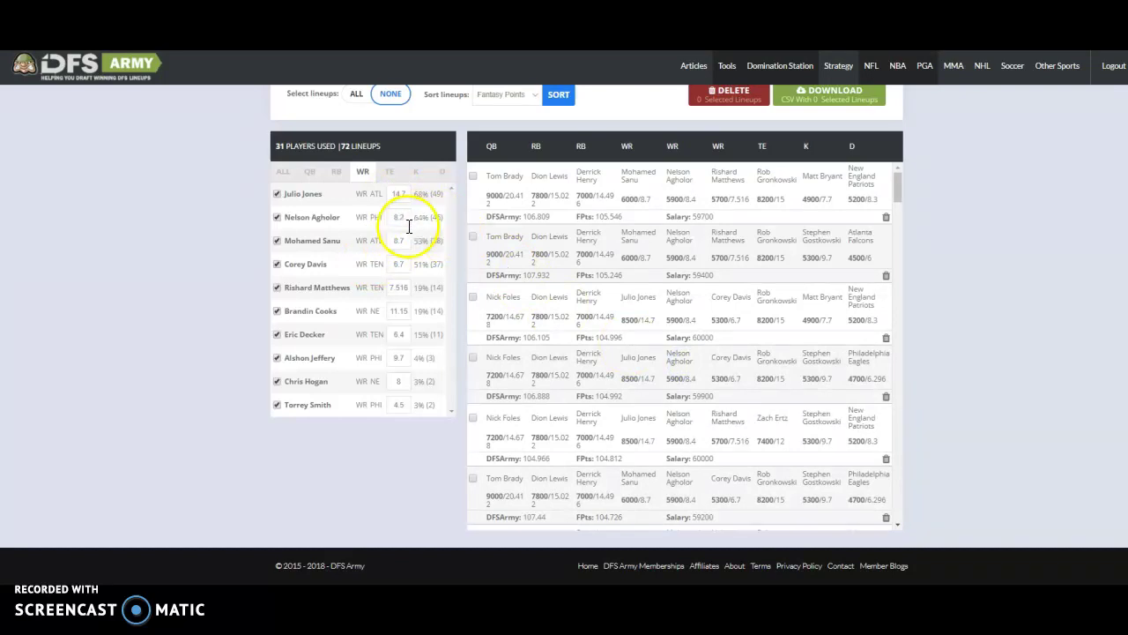
left_click(403, 240)
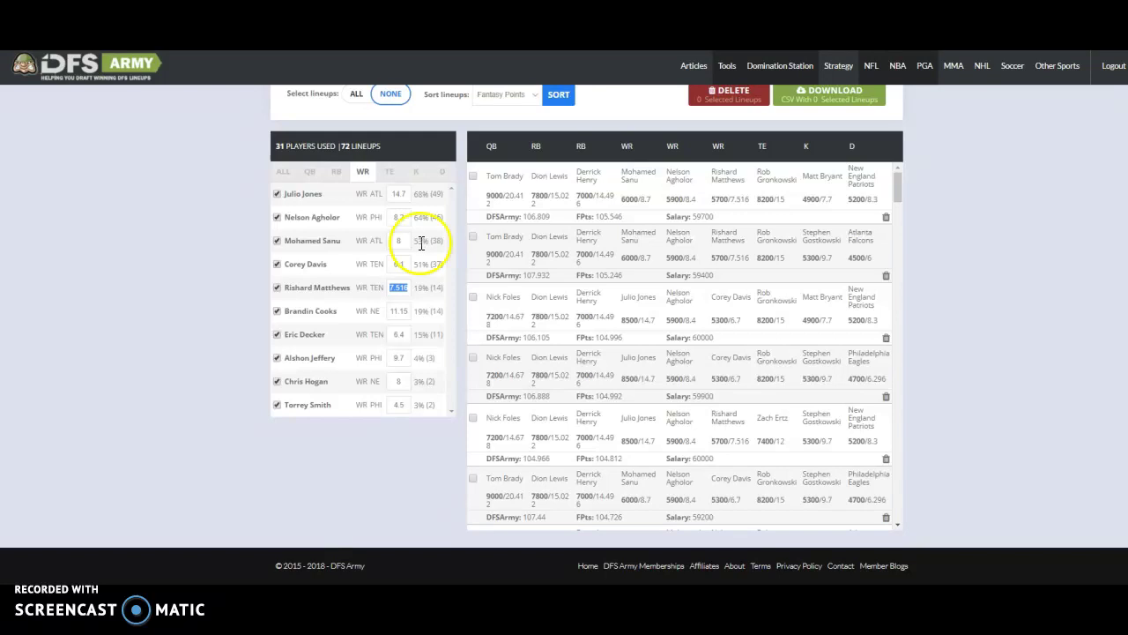
key("BackSpace")
key("BackSpace")
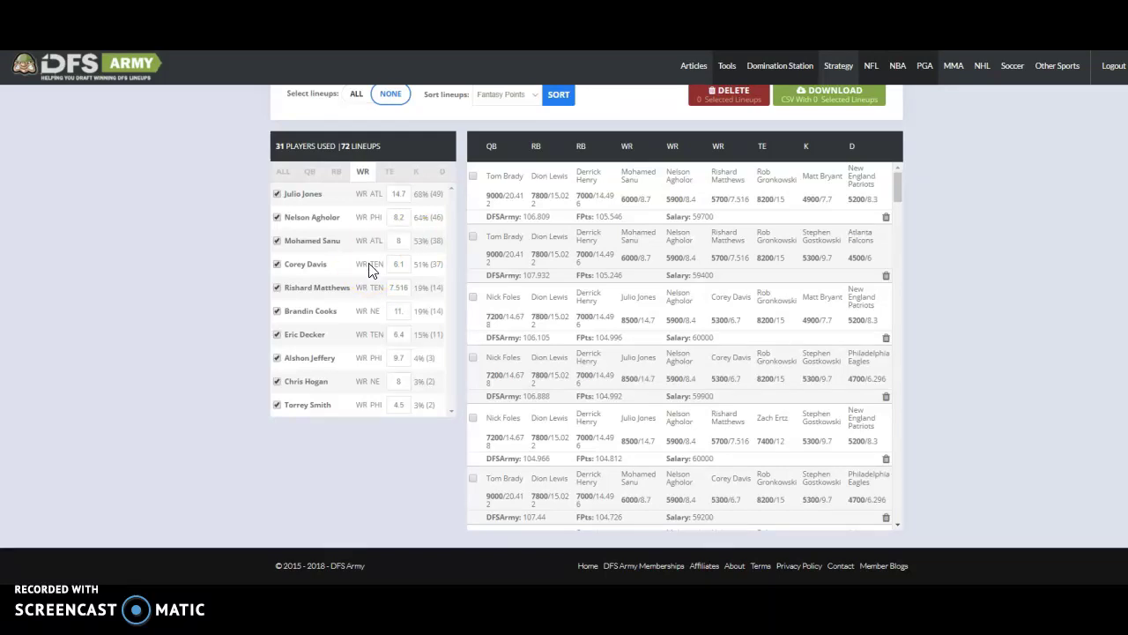
type("35")
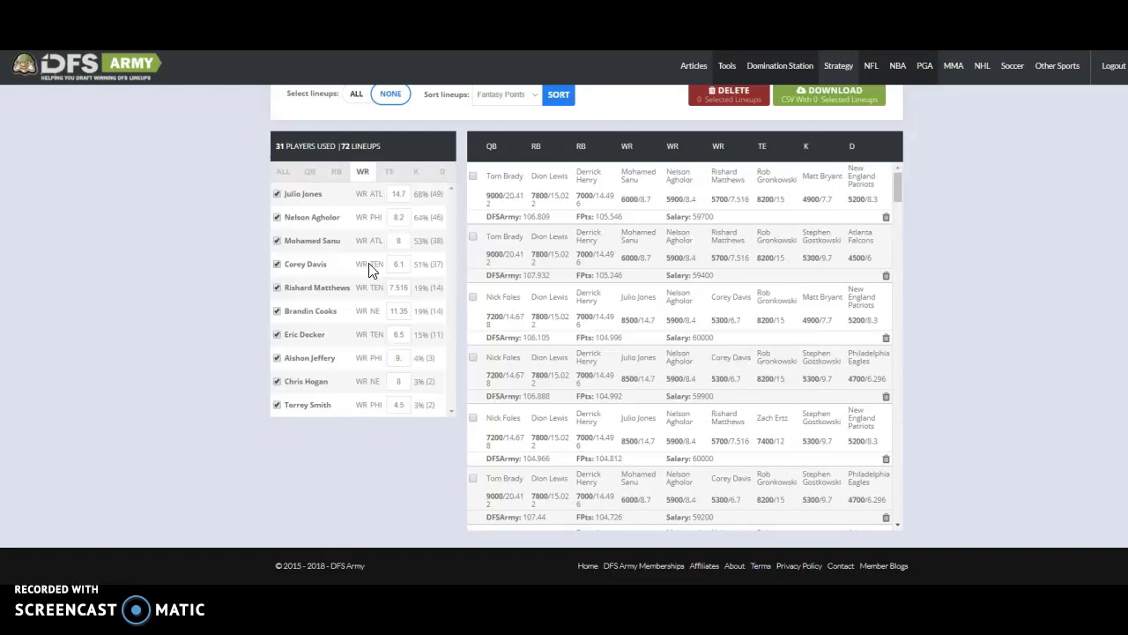
key("BackSpace")
type("9")
- Rerun the optimizer with the adjusted receiver projections, check the wide receiver and tight end exposures, and abort the run
scroll(856, 378, "up", 10)
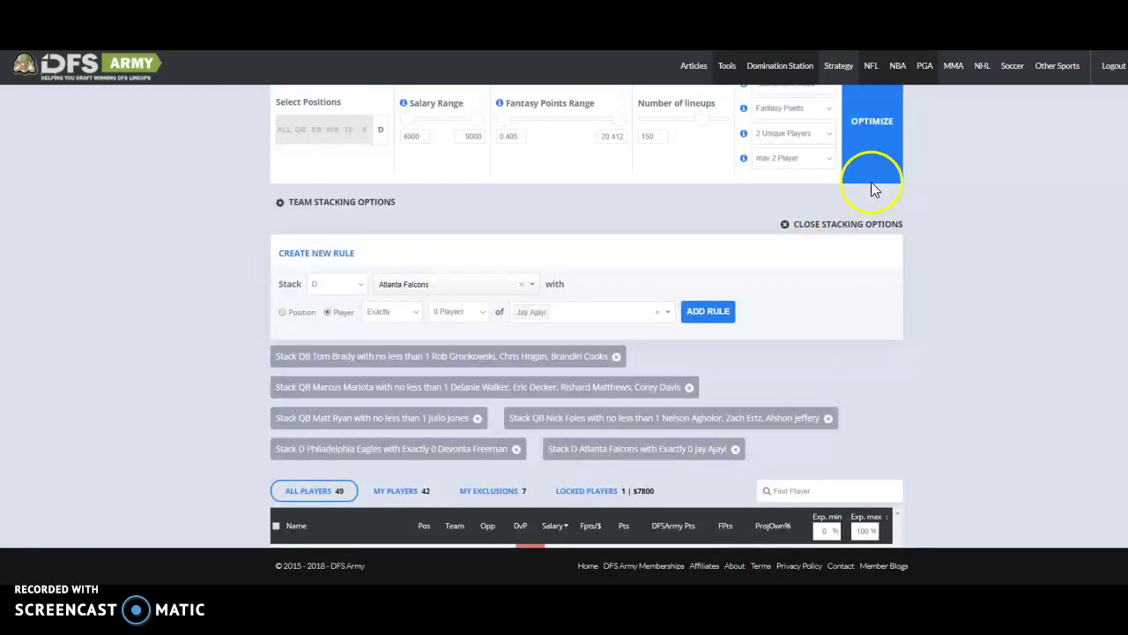
left_click(882, 167)
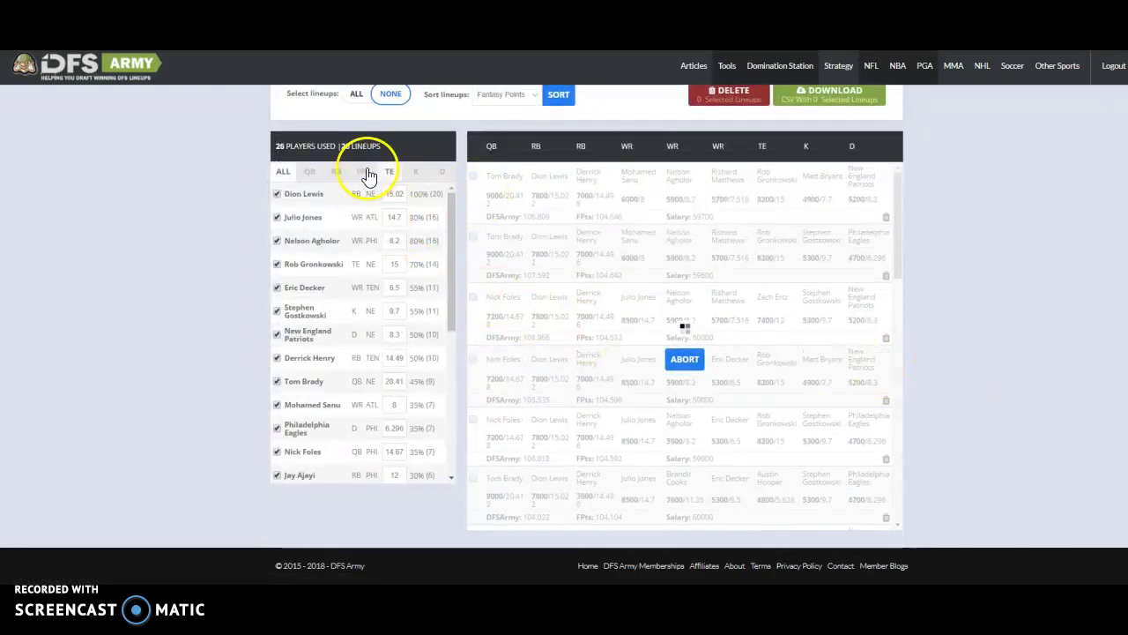
left_click(366, 172)
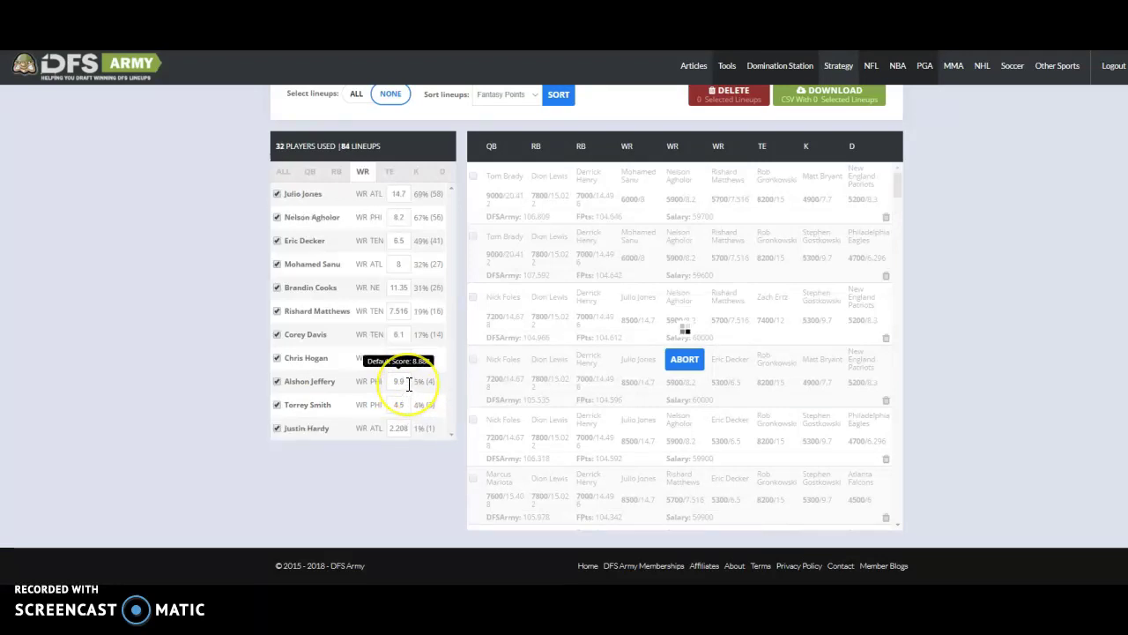
left_click(390, 173)
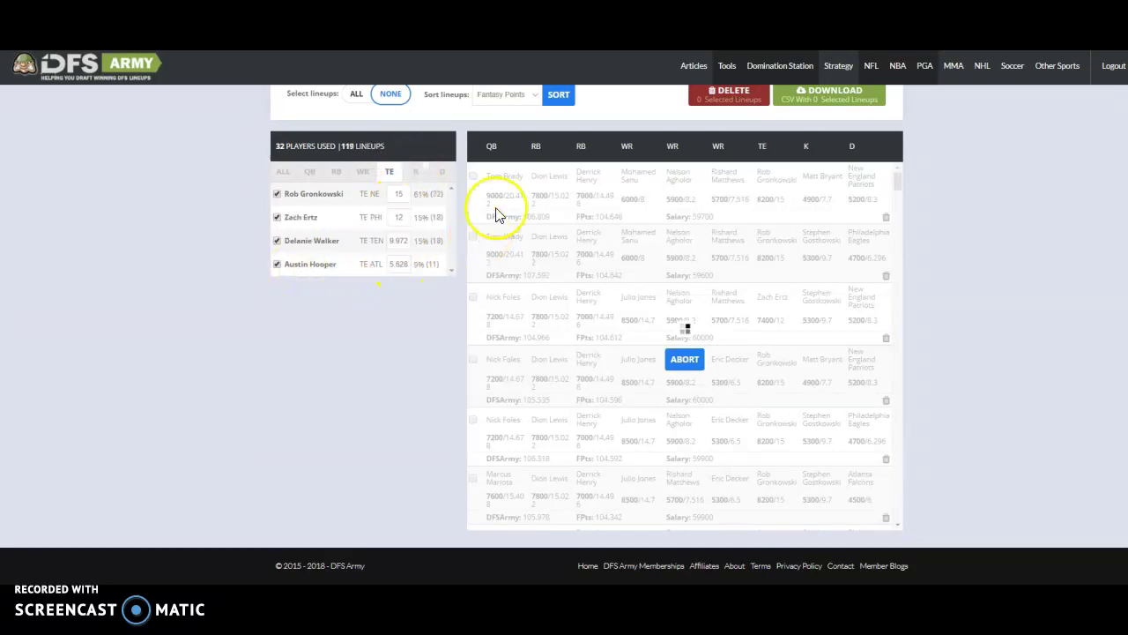
left_click(685, 359)
- Set tight end Austin Hooper's projection to 5.1 and rerun the optimizer for 150 tournament lineups
left_click(401, 261)
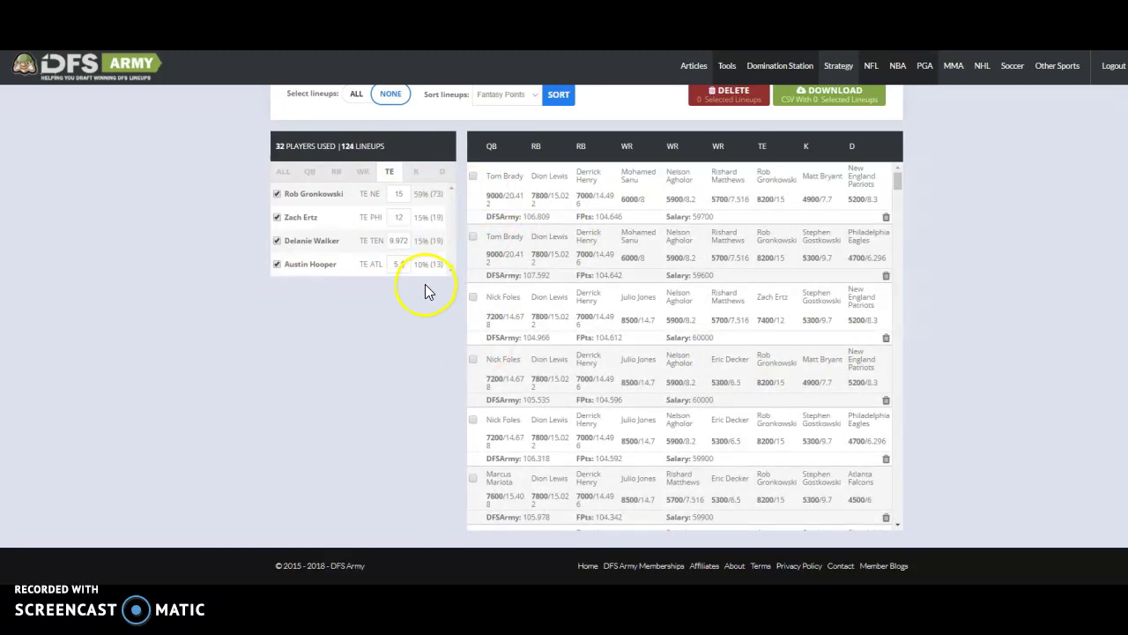
scroll(916, 273, "up", 10)
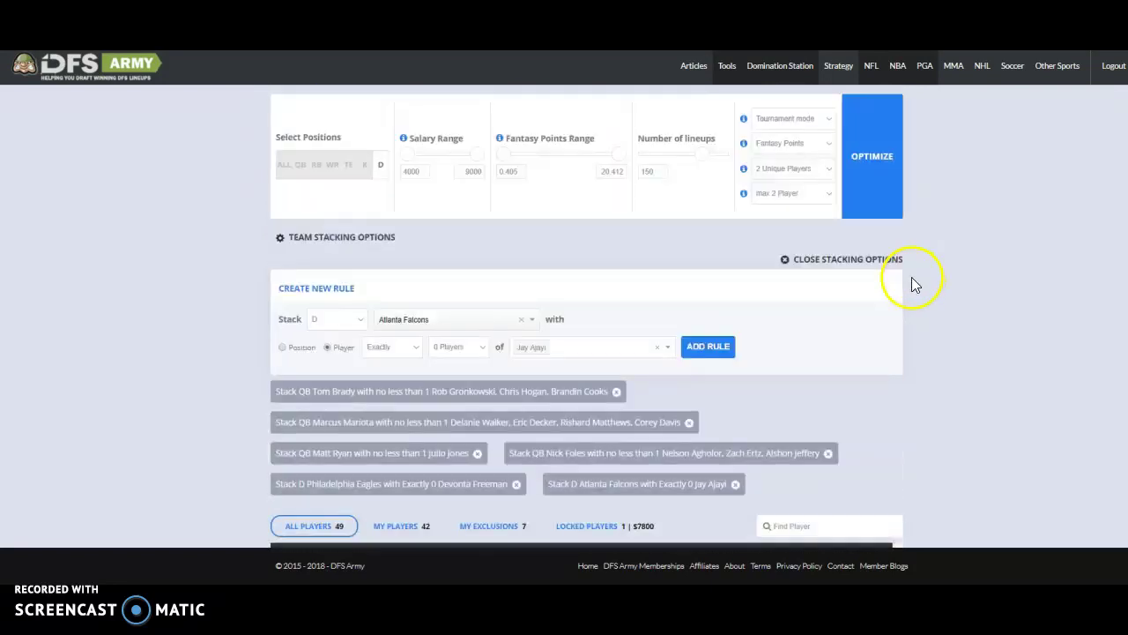
left_click(881, 219)
- Review the player exposures of the new lineups position by position, from quarterback through running back, wide receiver, tight end, kicker and defense
scroll(925, 265, "down", 7)
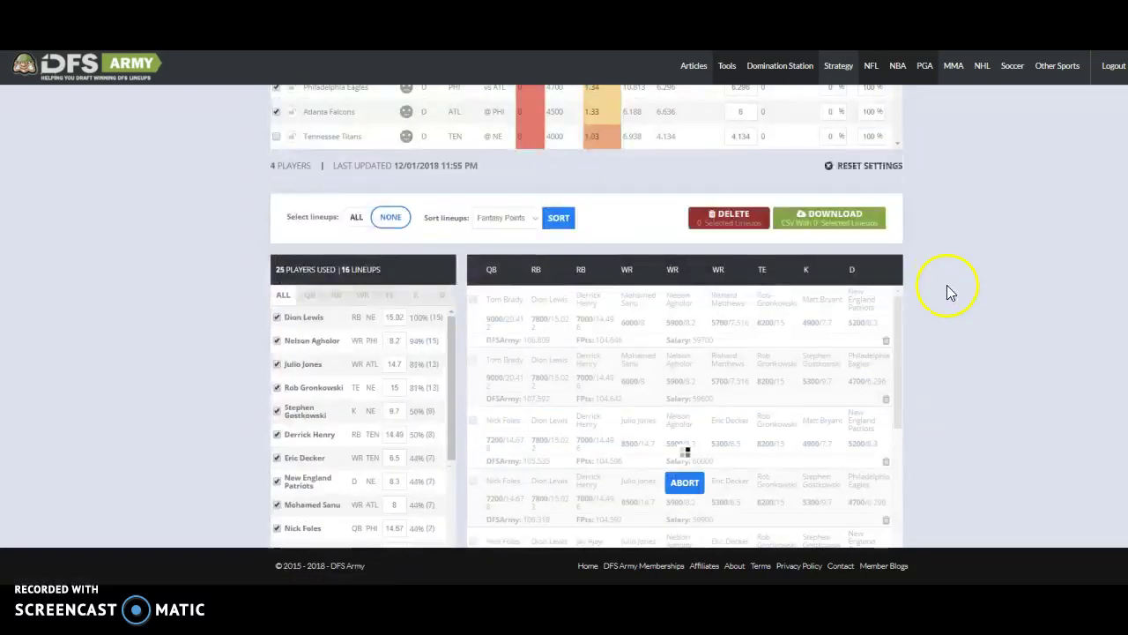
scroll(340, 272, "down", 4)
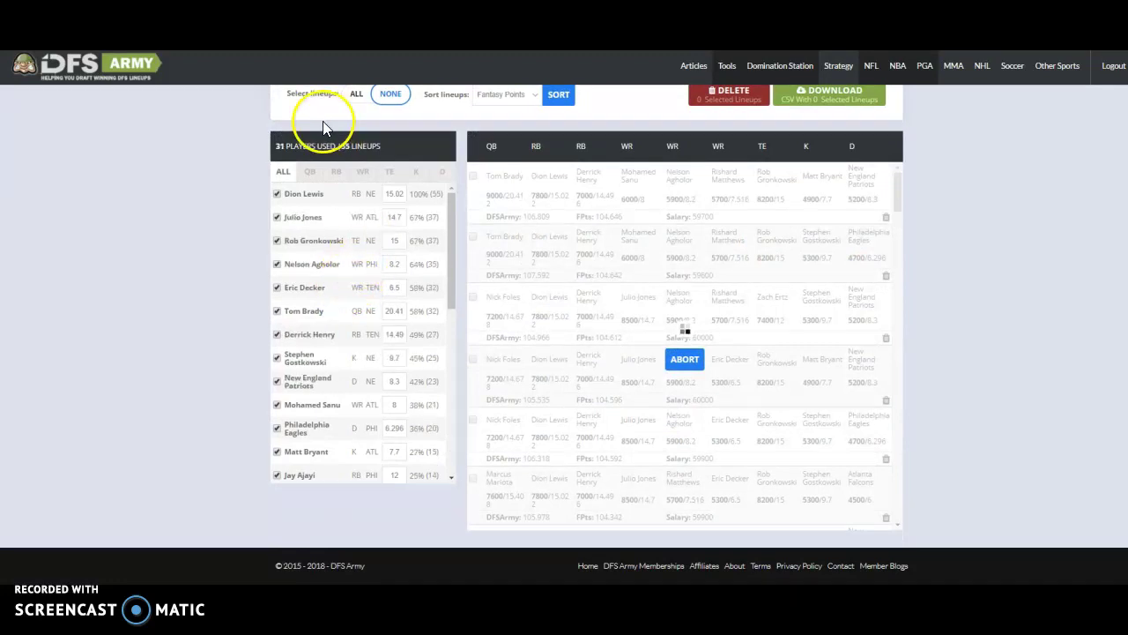
left_click(315, 170)
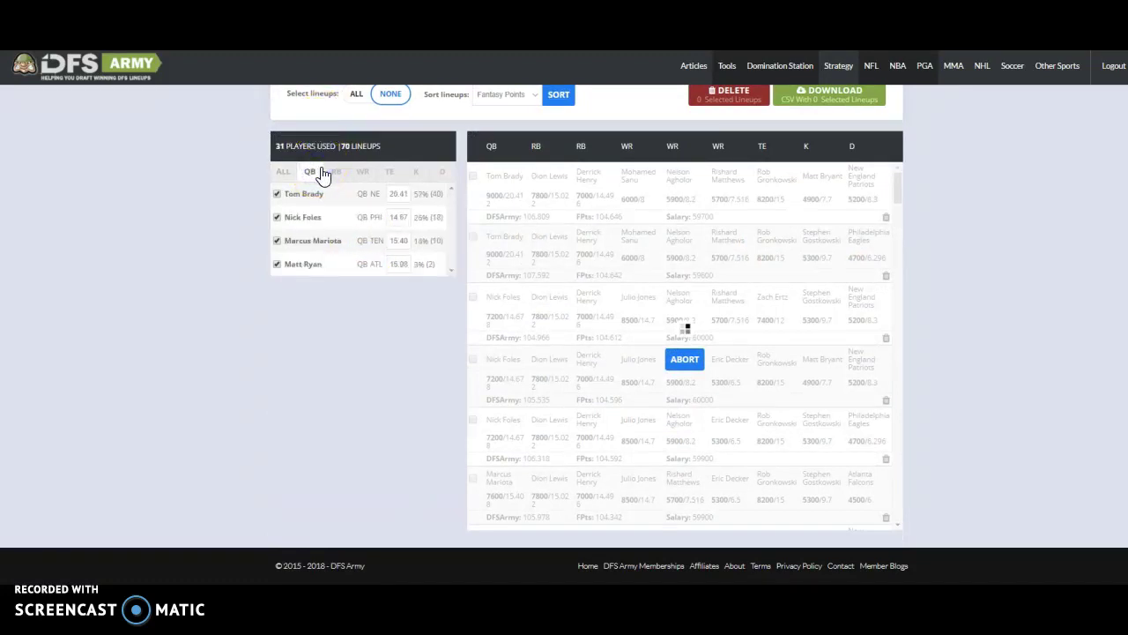
left_click(347, 172)
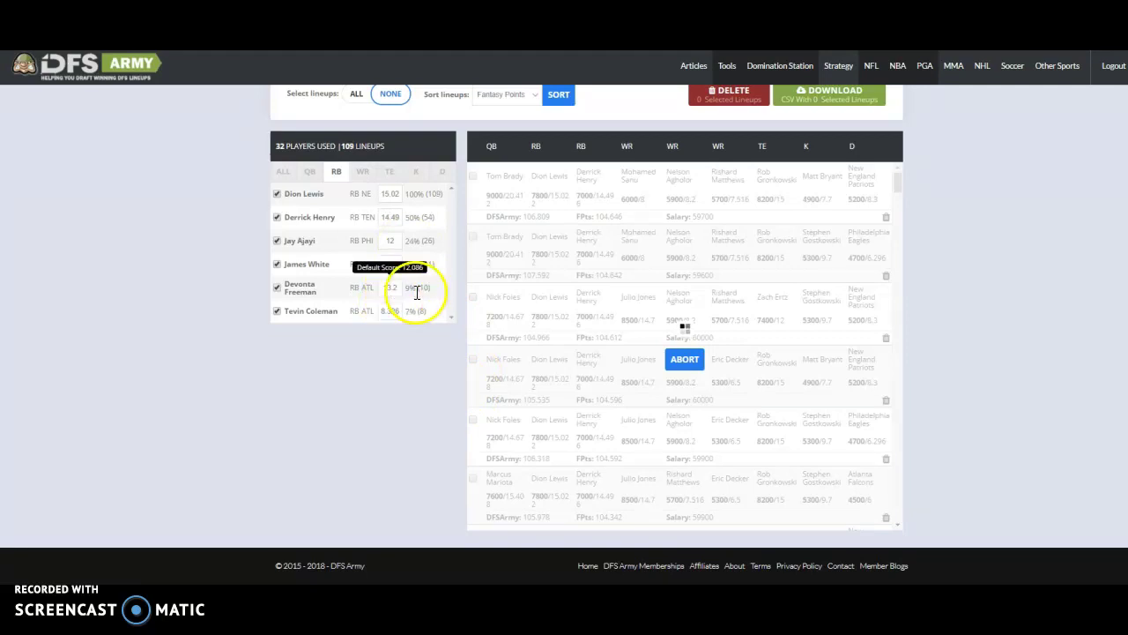
left_click(362, 171)
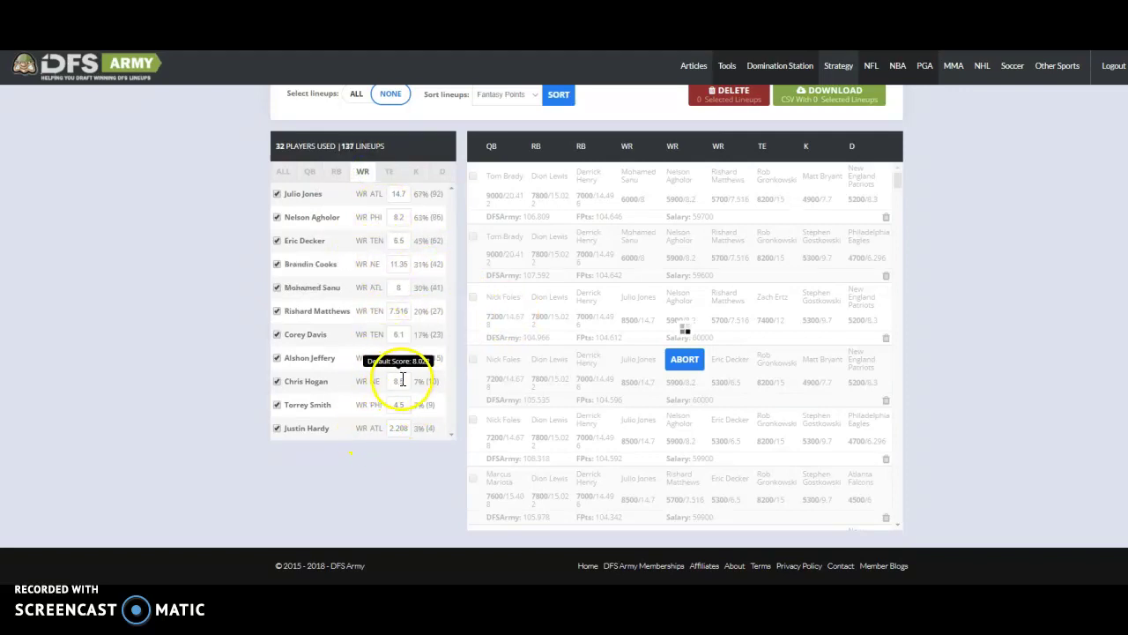
left_click(432, 172)
left_click(417, 176)
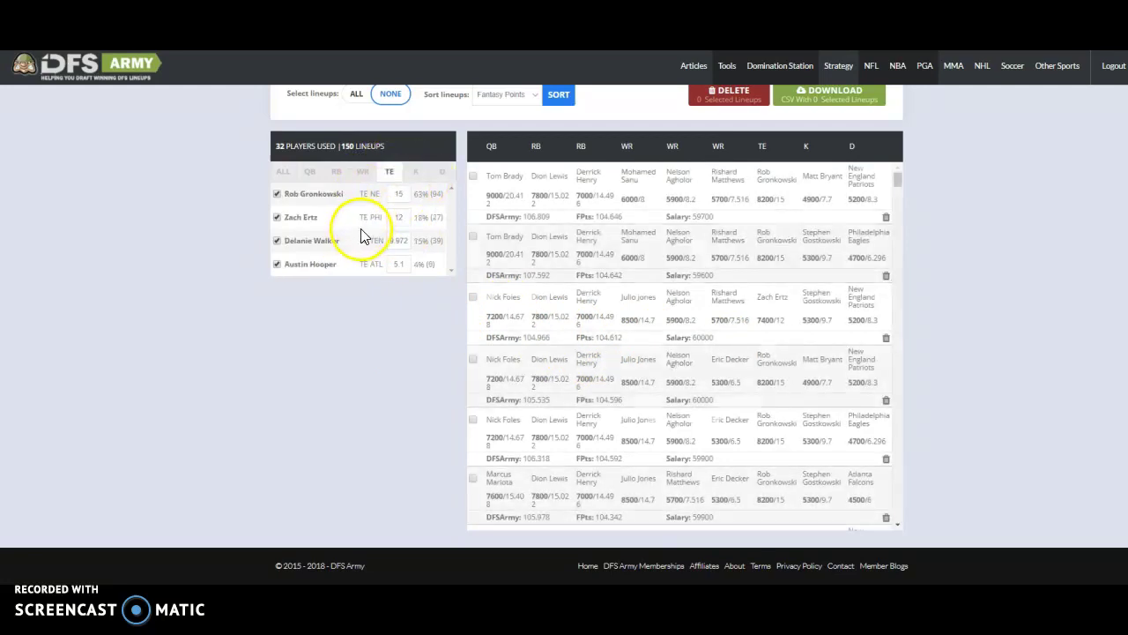
- Select all 150 generated lineups, download them as a CSV file and save it under the suggested name
left_click(389, 171)
scroll(481, 192, "up", 1)
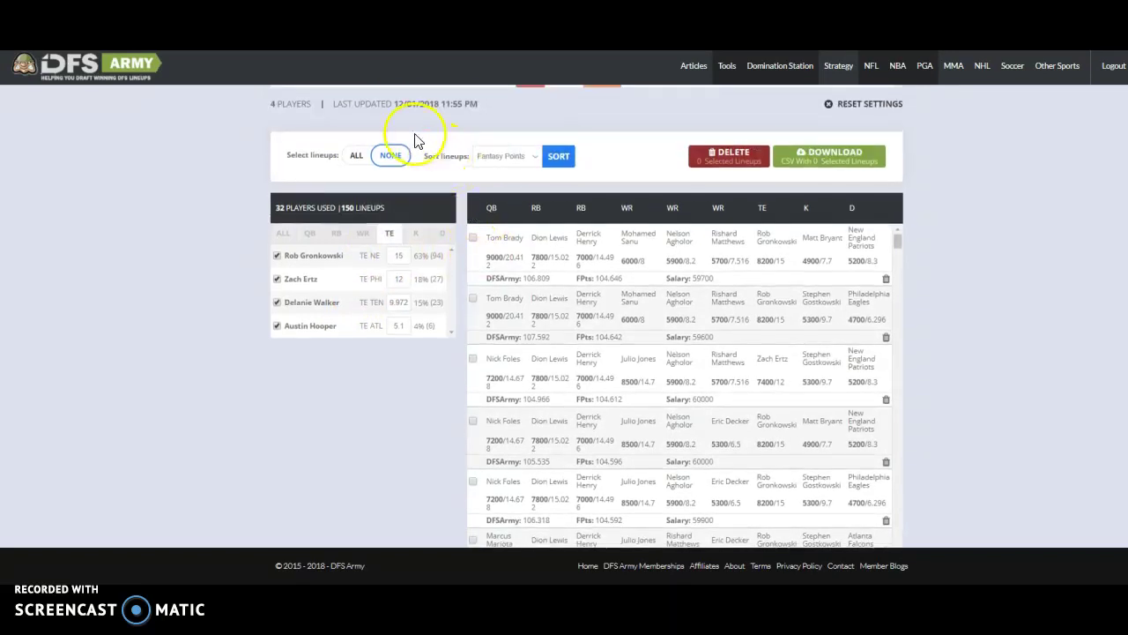
left_click(357, 156)
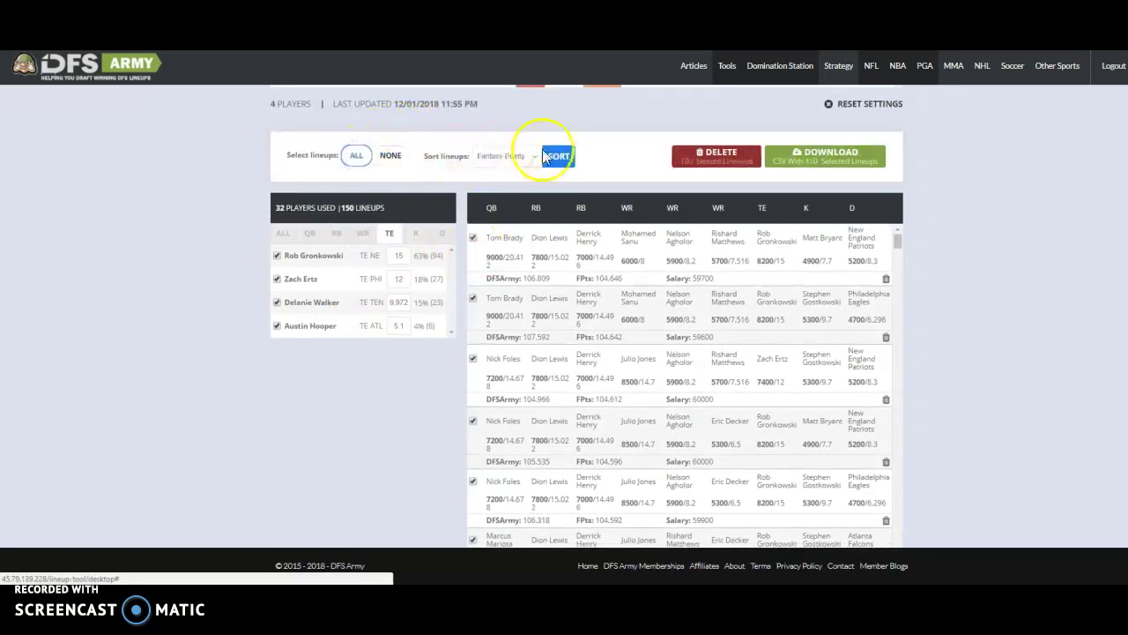
left_click(828, 161)
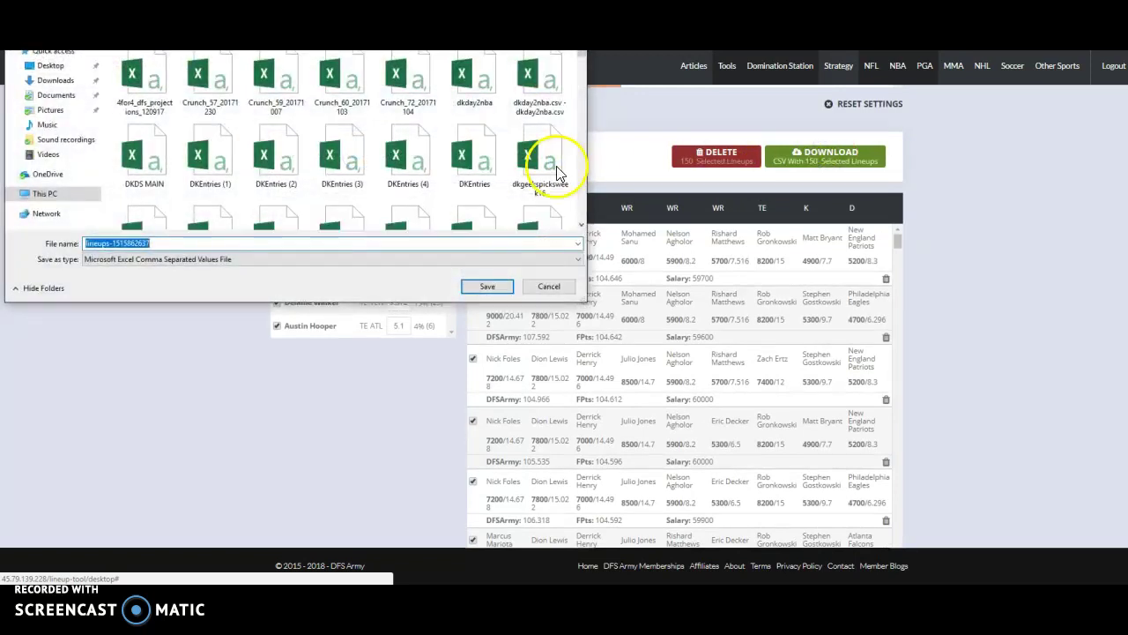
left_click(495, 285)
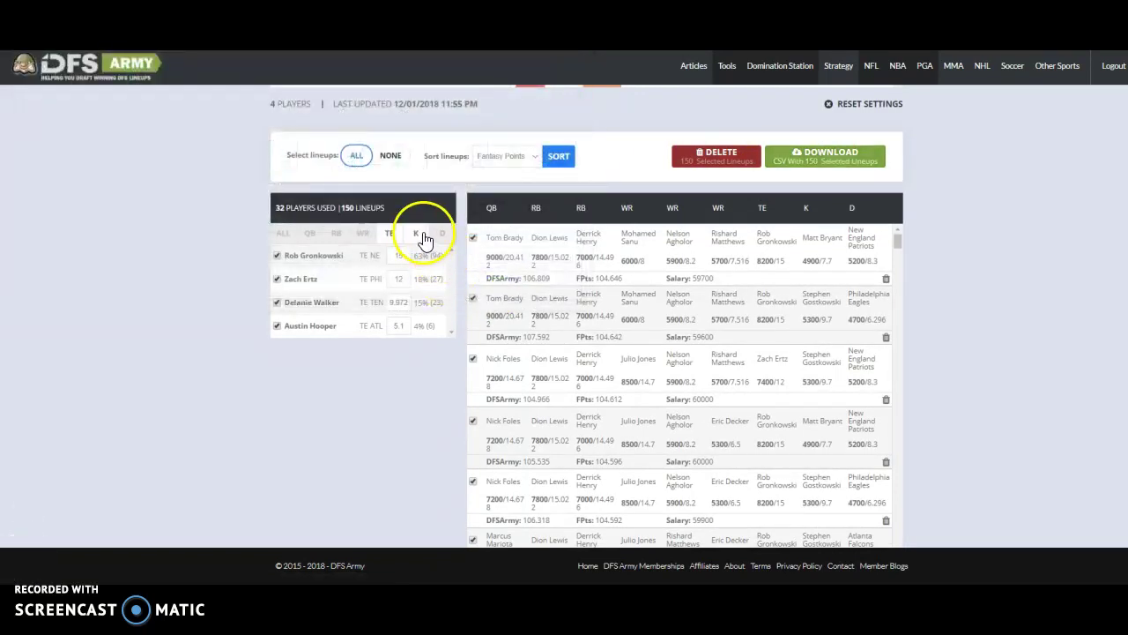
- Check the kicker, defense and wide receiver exposures in the generated lineups
left_click(420, 236)
left_click(452, 243)
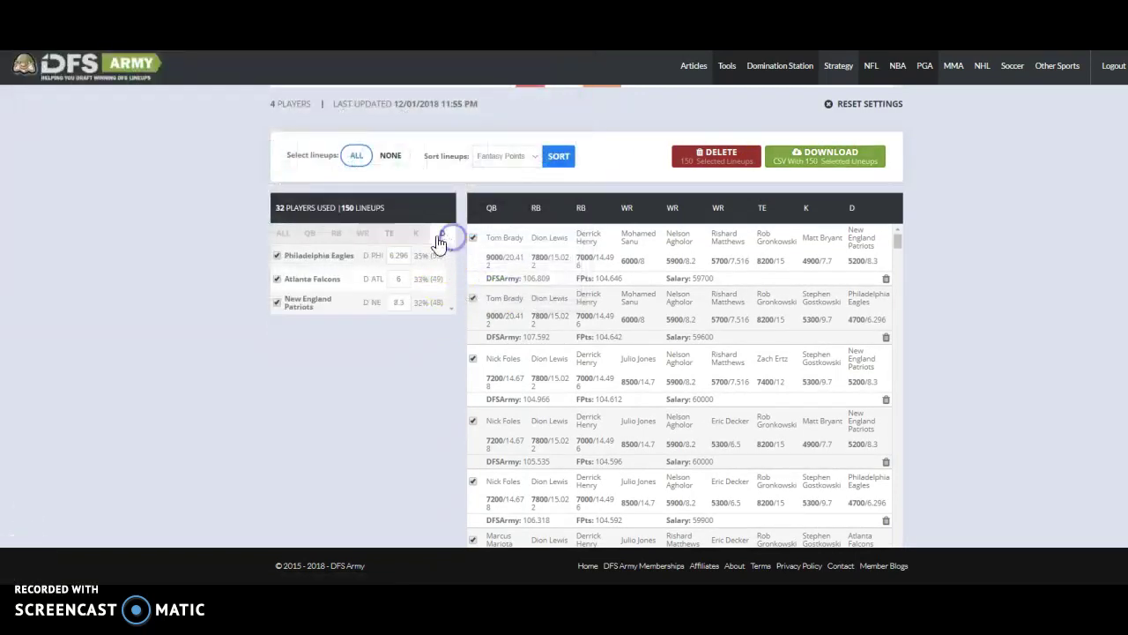
left_click(369, 236)
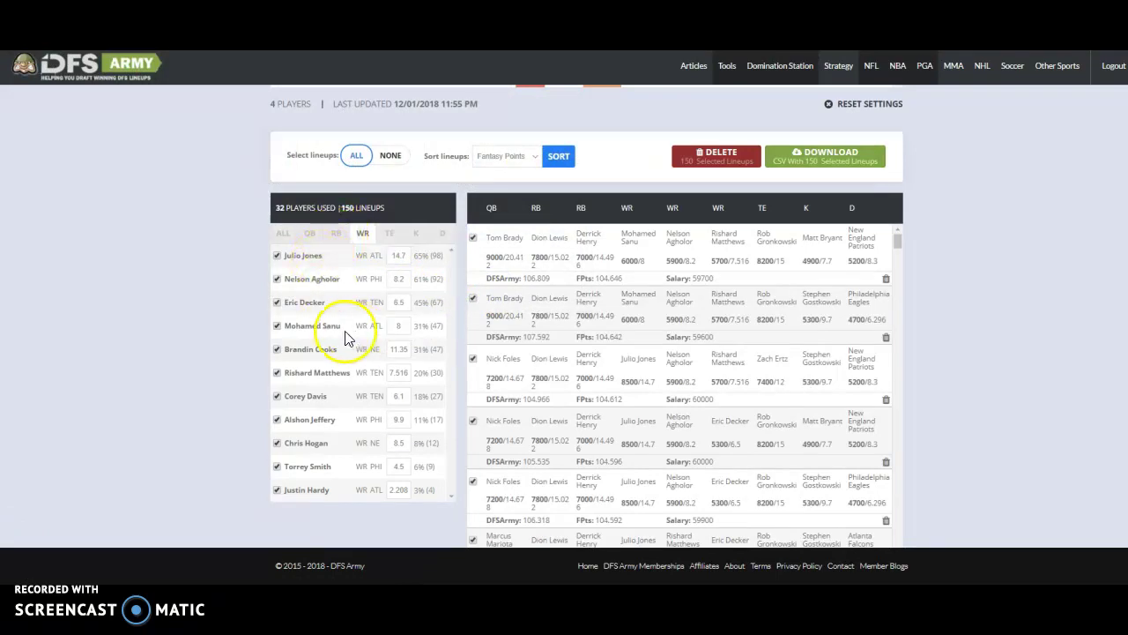
mouse_move(407, 297)
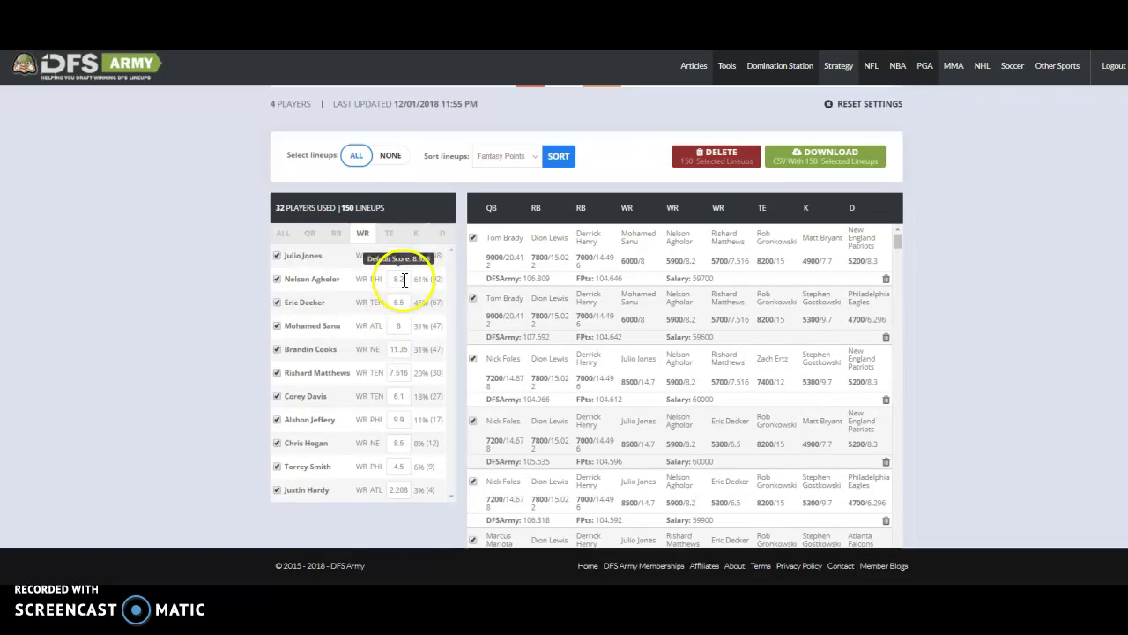
- Set the wide receiver projections for Chris Hogan to 8.9, Alshon Jeffery to 10.1 and Eric Decker to 6.2
scroll(401, 423, "down", 1)
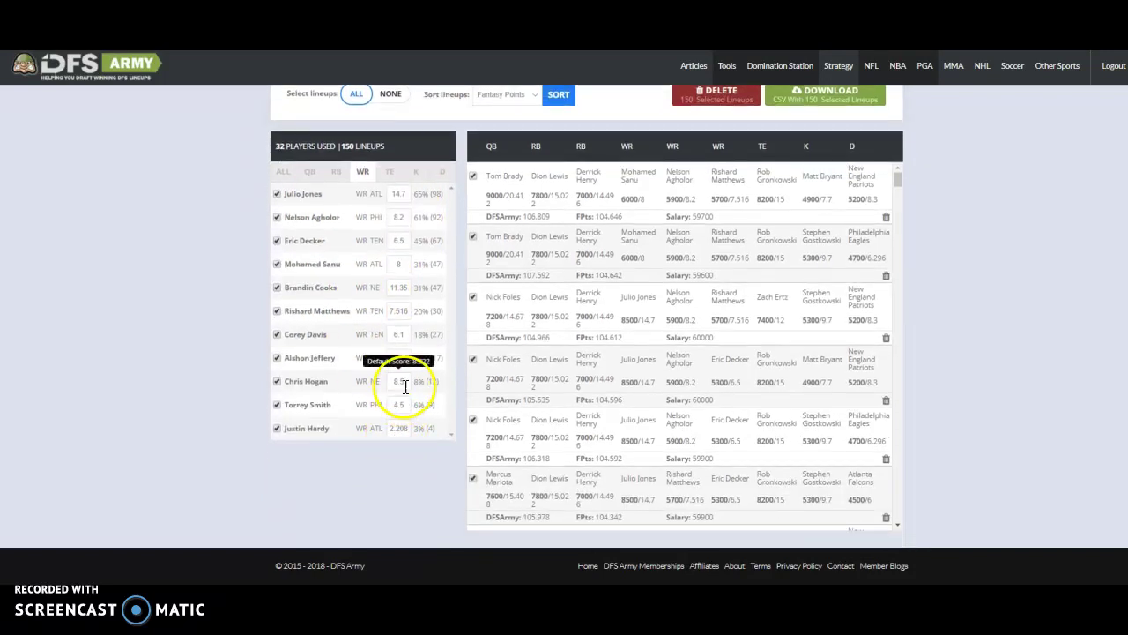
left_click(403, 386)
type(".9")
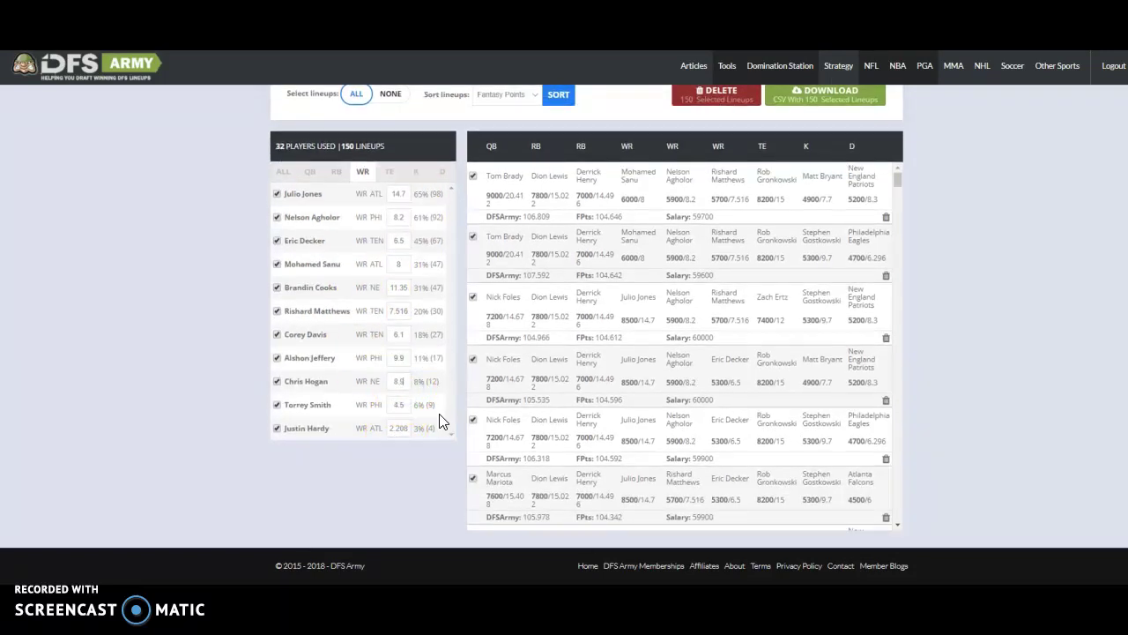
left_click(405, 356)
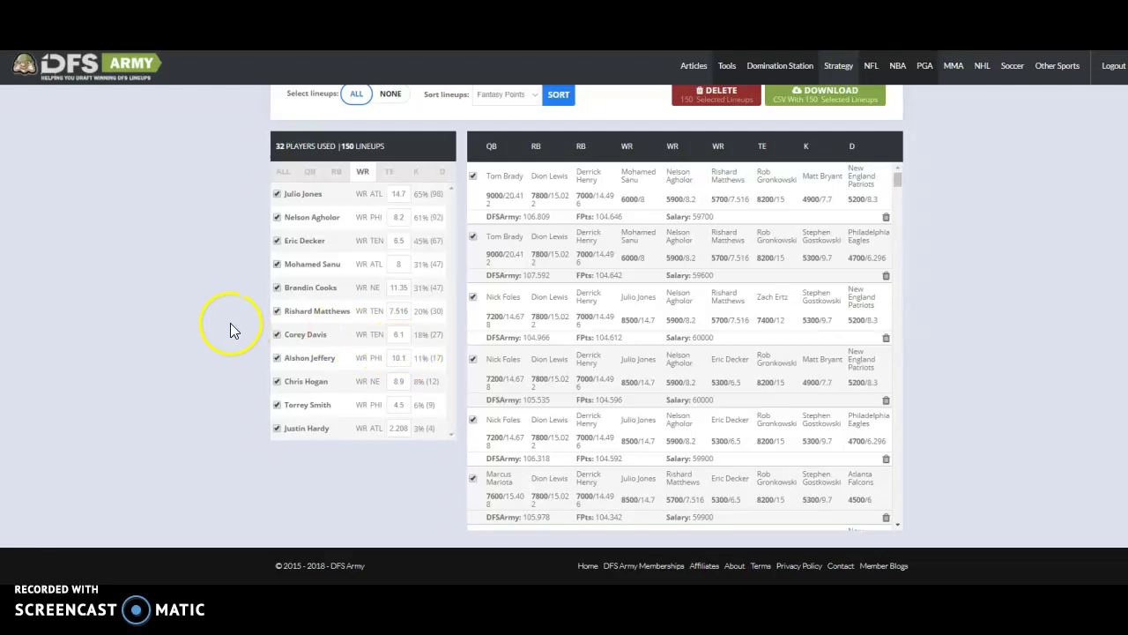
left_click(406, 239)
left_click(258, 285)
- Rerun the optimizer with the changed Hogan, Jeffery and Decker projections and bring up the new lineups
scroll(970, 361, "up", 2)
scroll(965, 361, "up", 3)
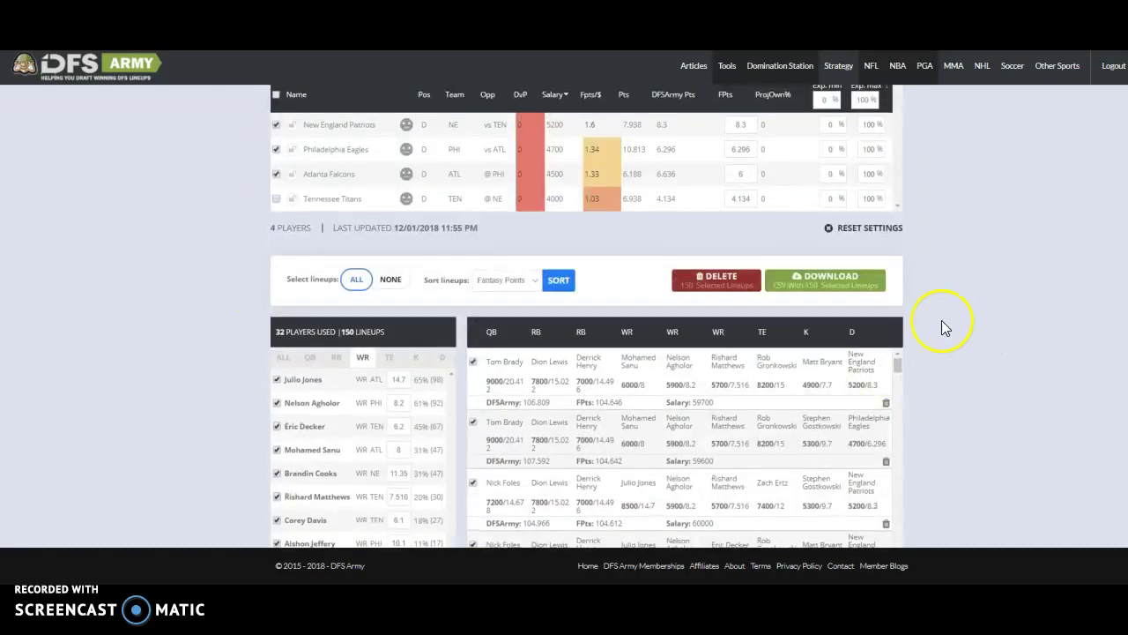
scroll(934, 264, "up", 5)
left_click(872, 150)
scroll(957, 277, "down", 8)
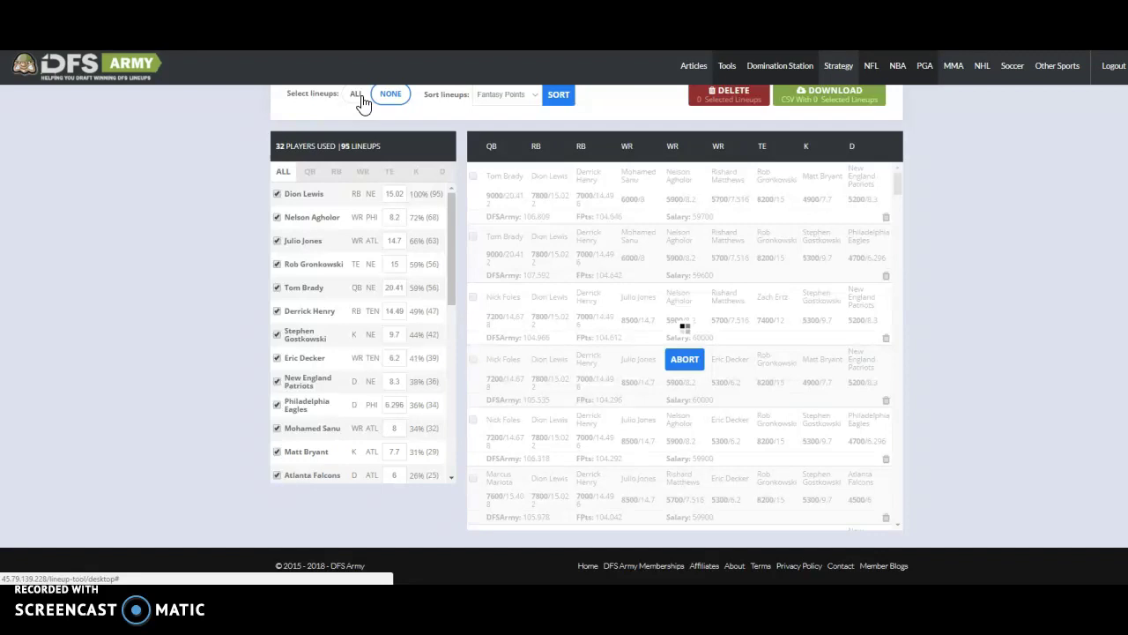
- Check the quarterback, wide receiver and tight end exposures while the lineups are being generated
left_click(308, 175)
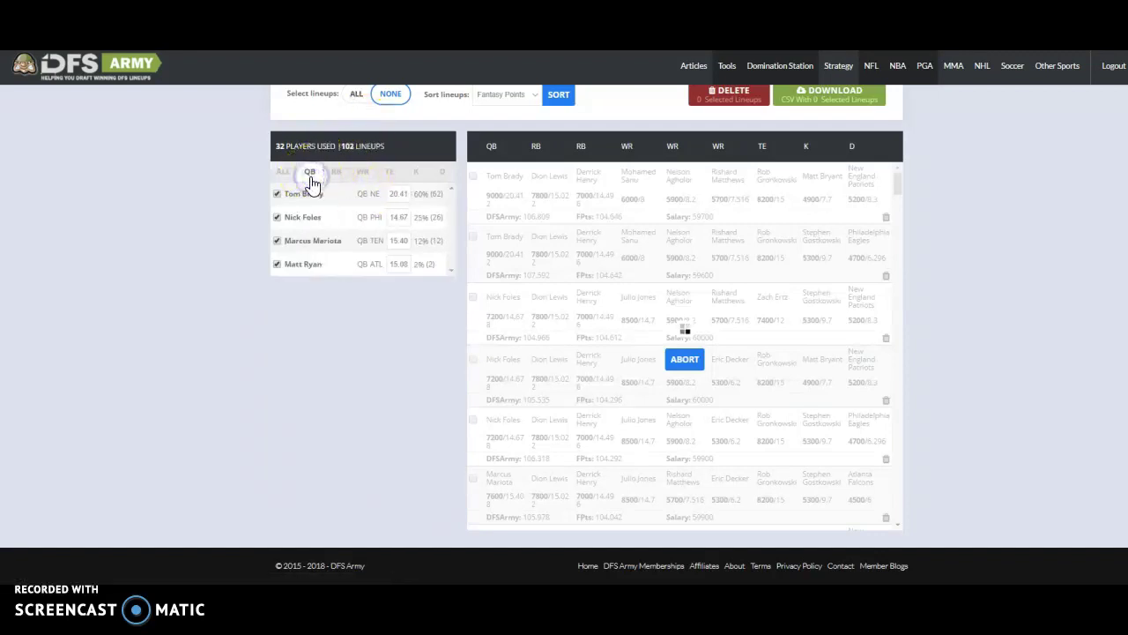
left_click(362, 178)
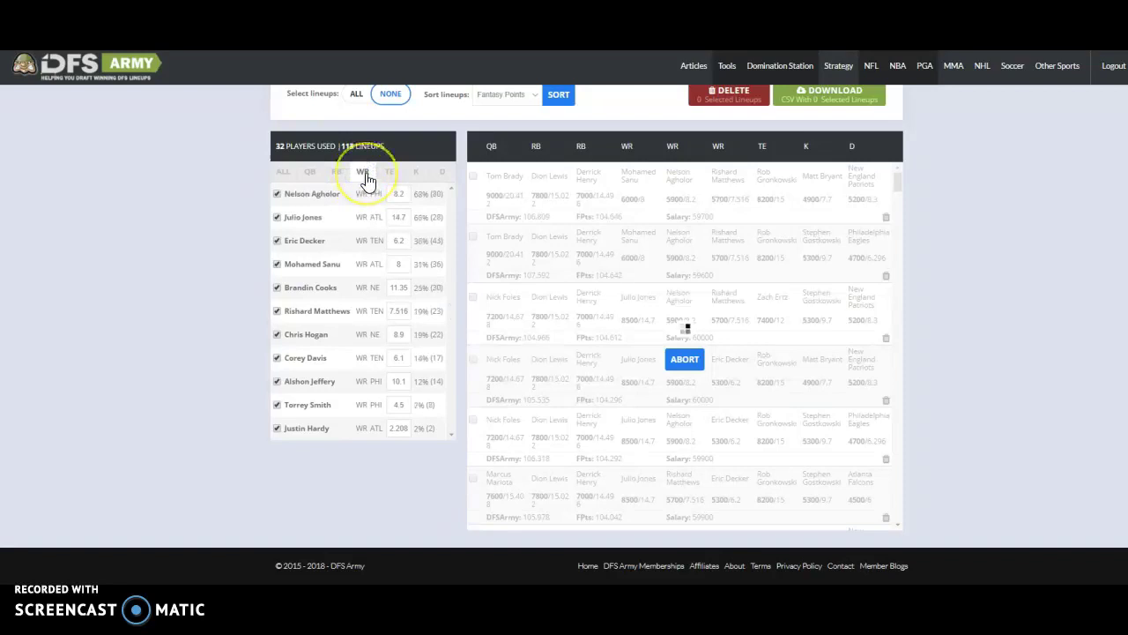
left_click(394, 177)
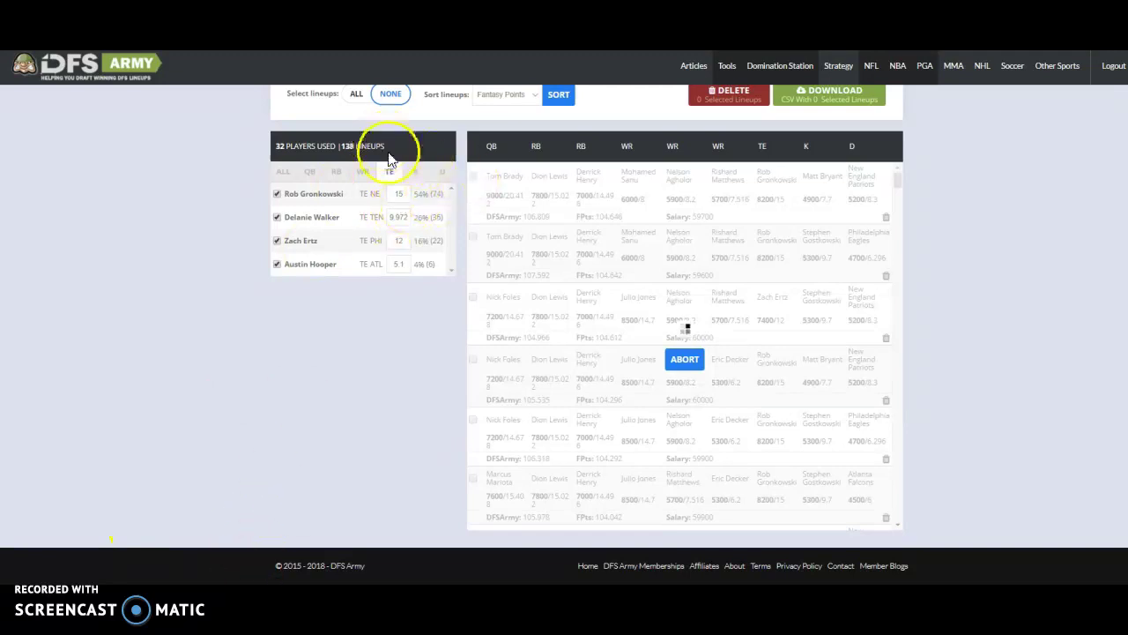
- Switch to FanDuel's $30K Sat NFL Pancake Block contest, open the CSV lineup upload and bring up the file selection
scroll(391, 164, "up", 2)
left_click(353, 217)
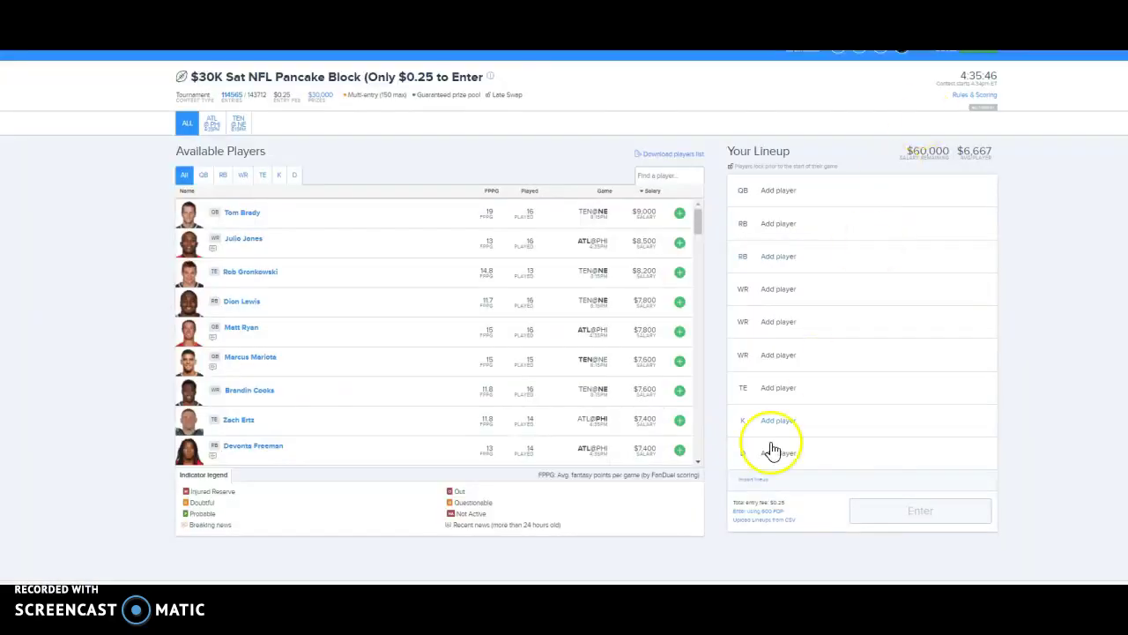
left_click(766, 526)
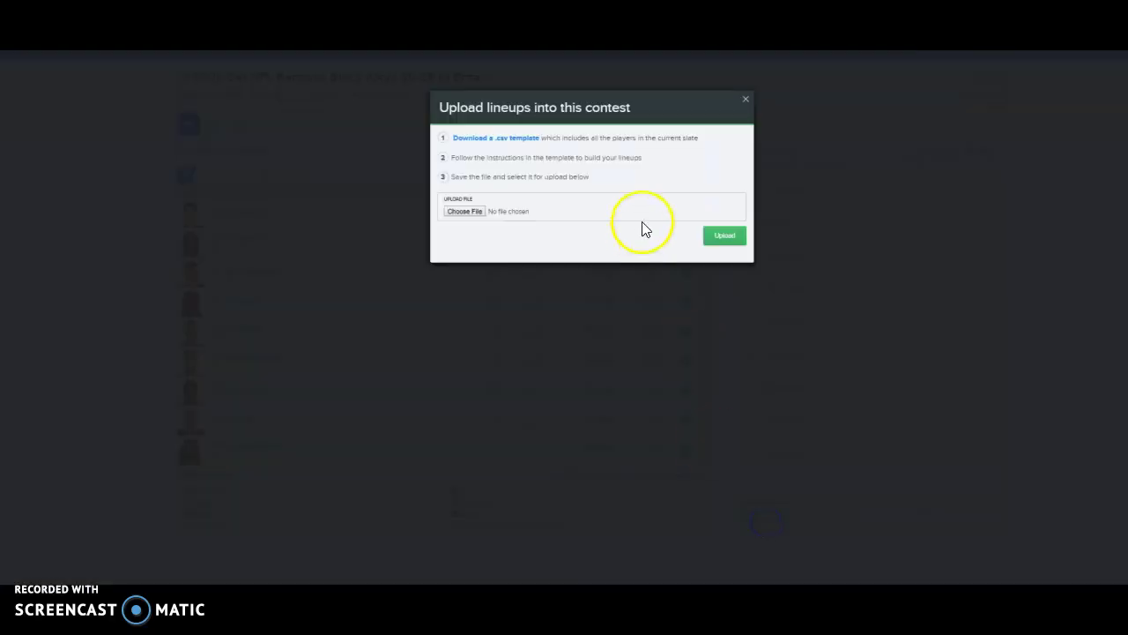
left_click(482, 217)
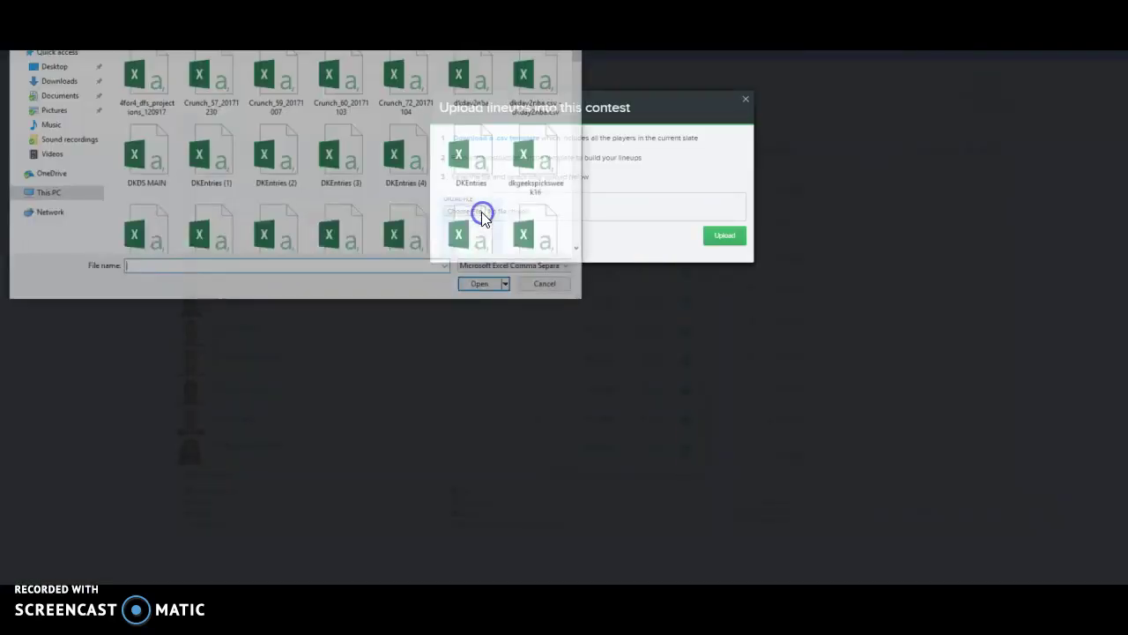